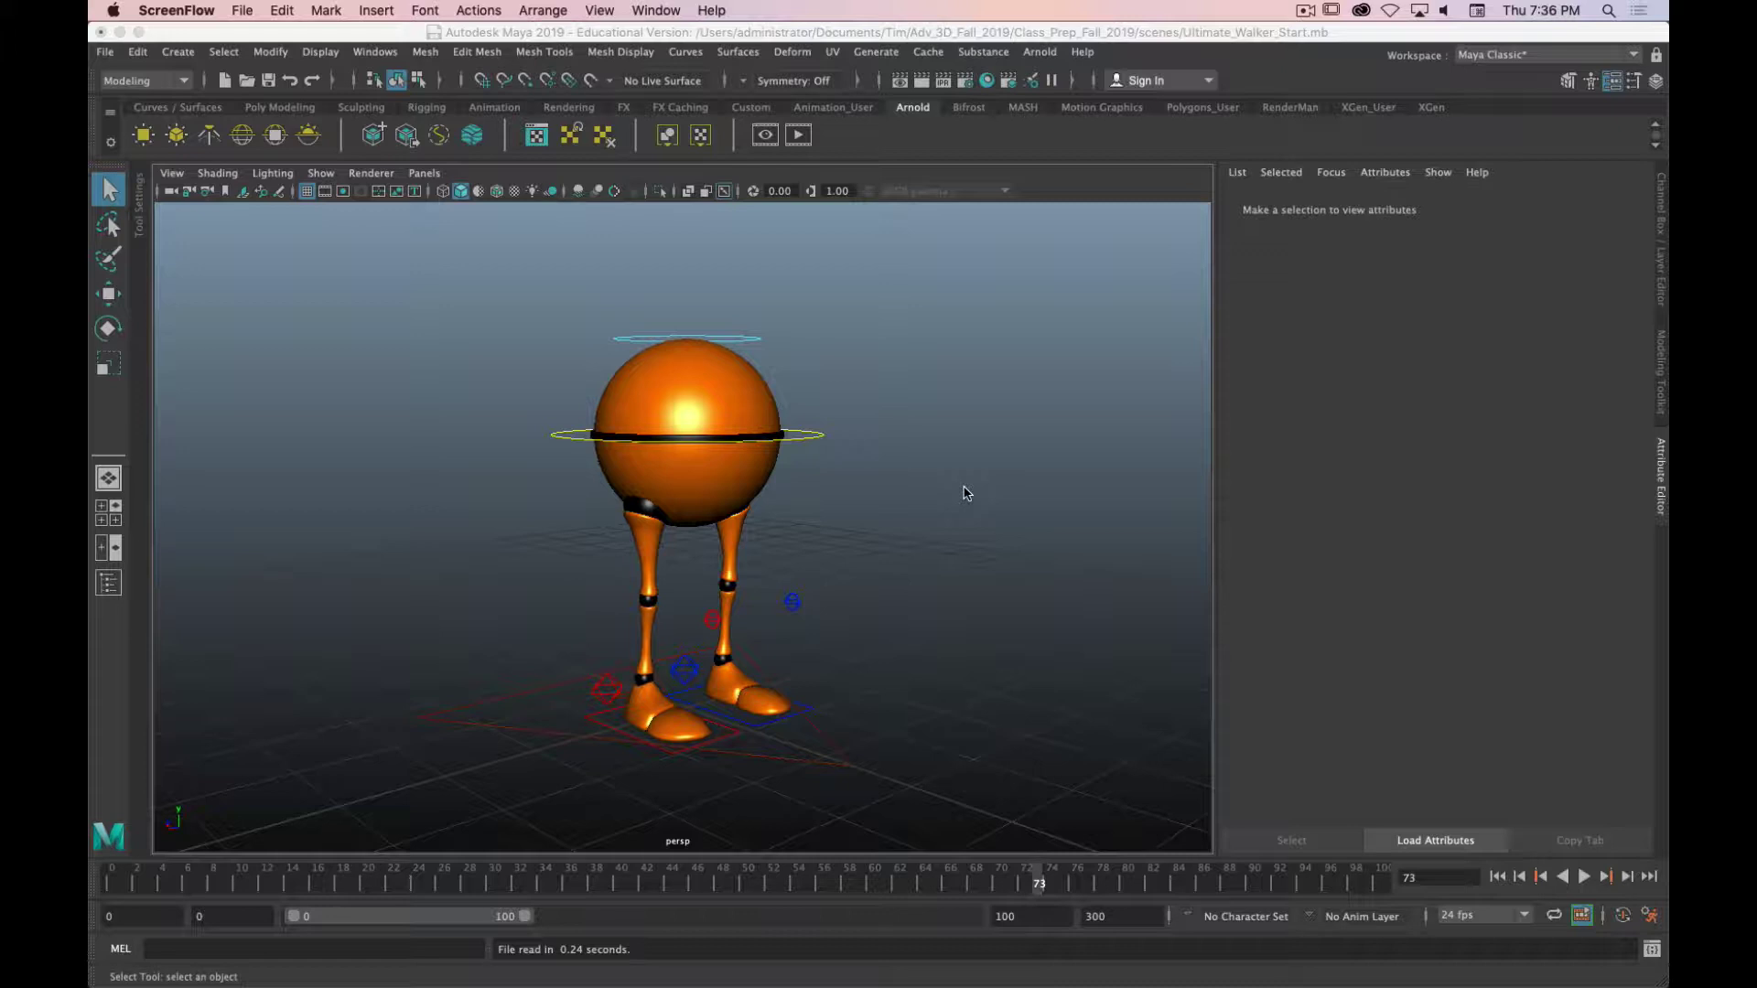
Skim the Ultimate Walker features on highend3d, then minimize Firefox to reveal the Maya scene.
left_click_drag(817, 474, 479, 443, "alt")
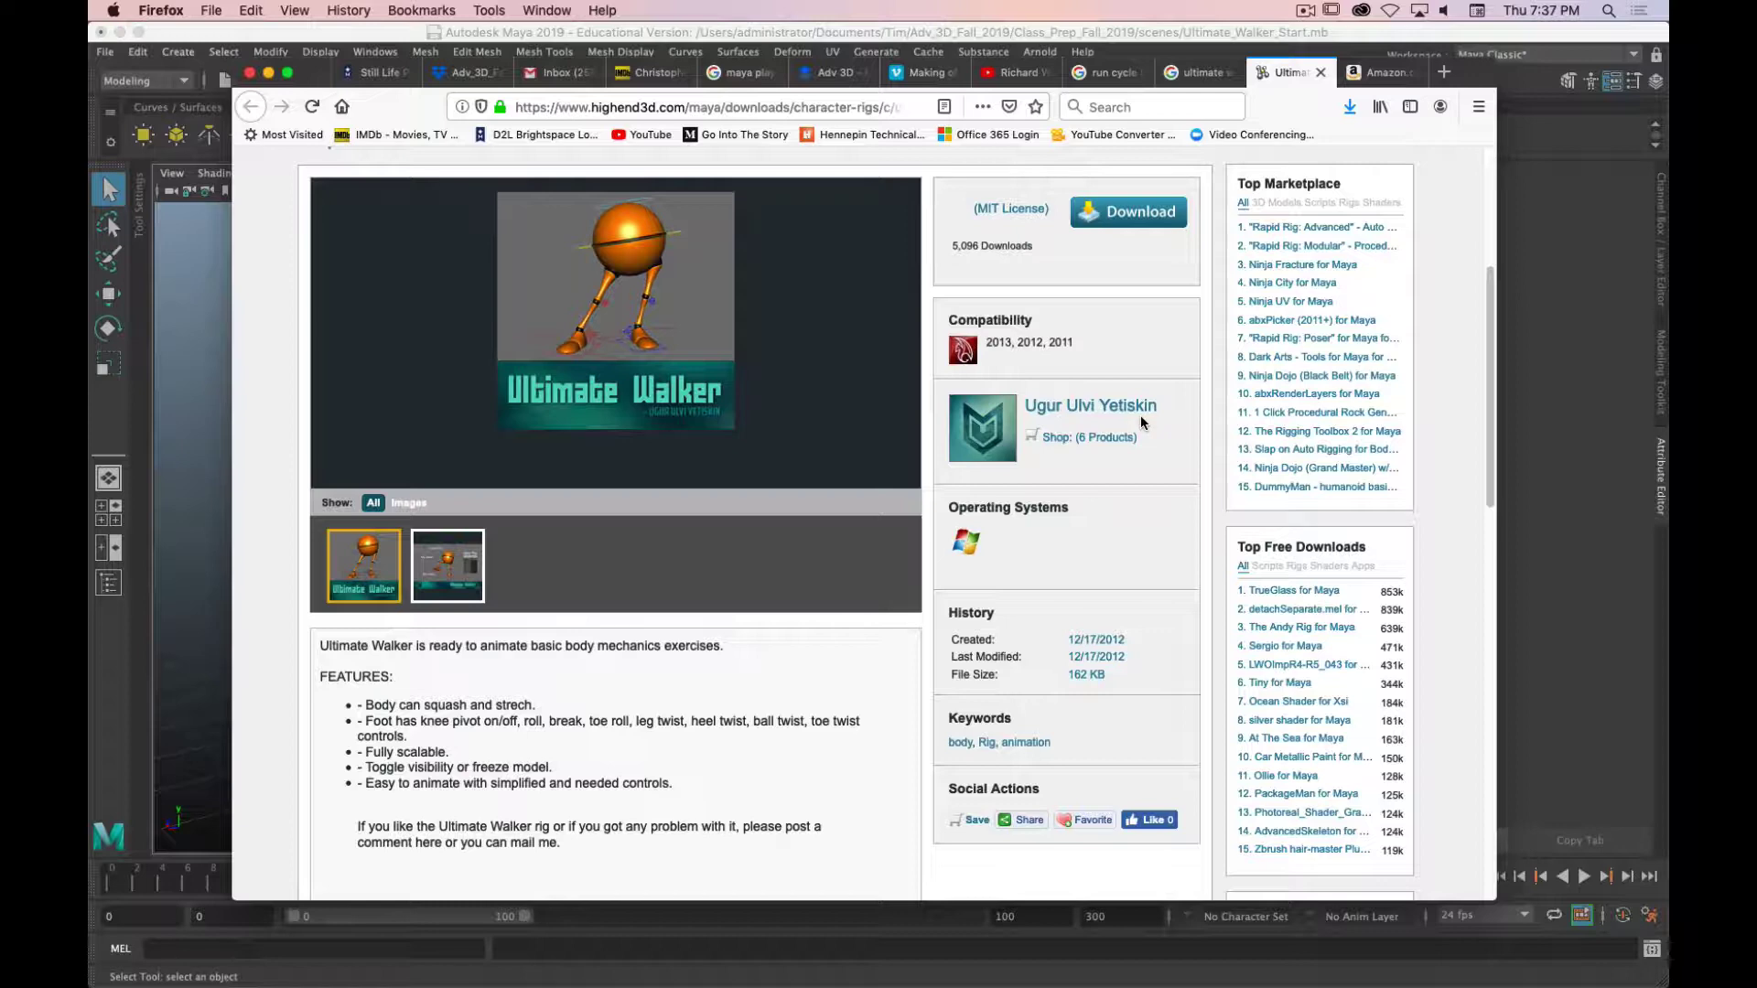
scroll(924, 575, "down", 3)
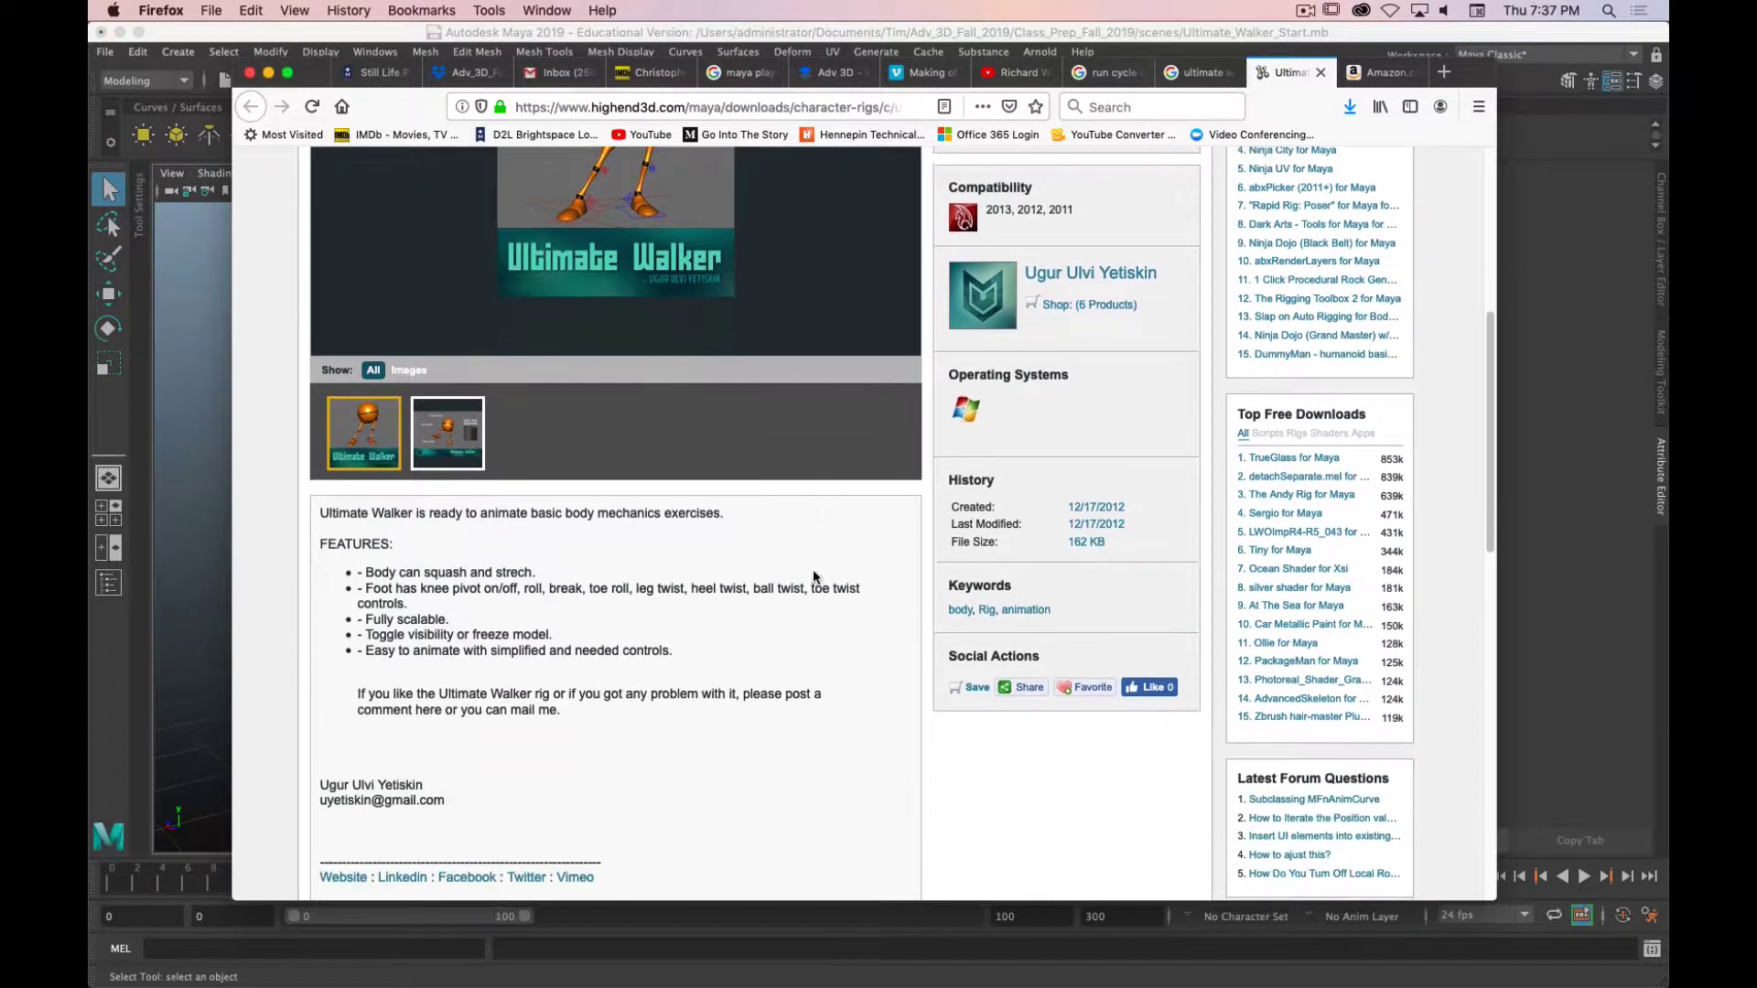
scroll(828, 567, "up", 5)
scroll(815, 540, "down", 3)
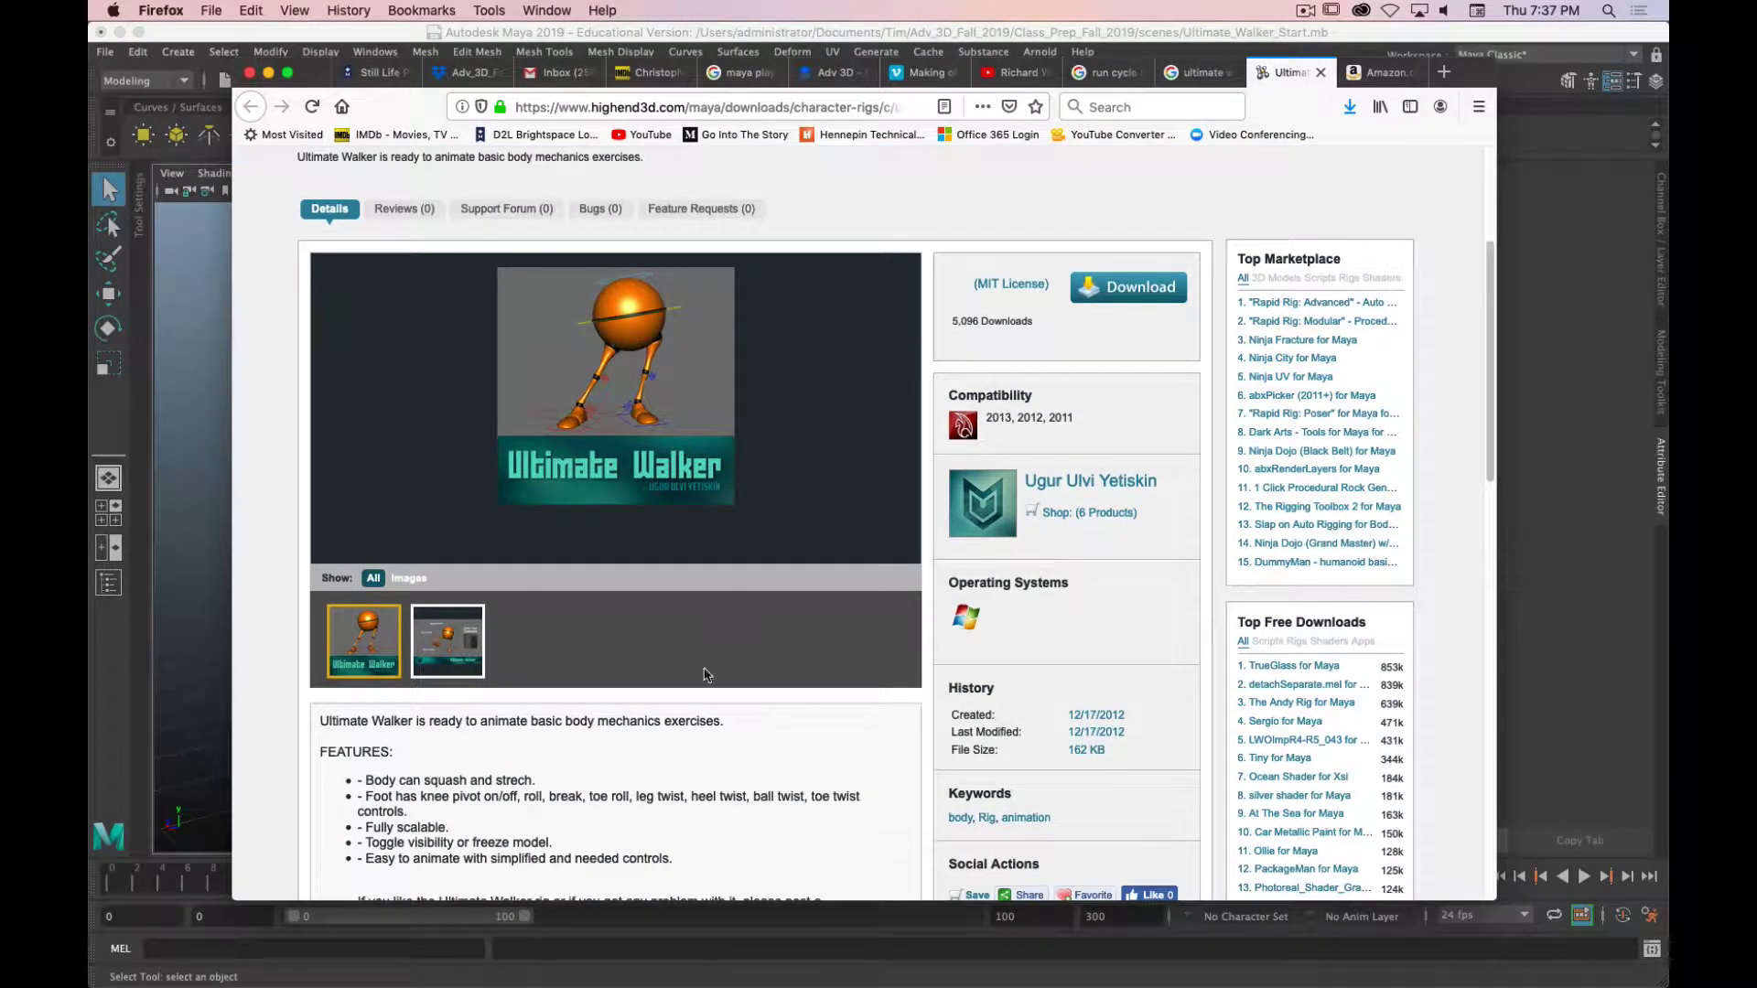
scroll(732, 701, "down", 5)
scroll(745, 668, "up", 3)
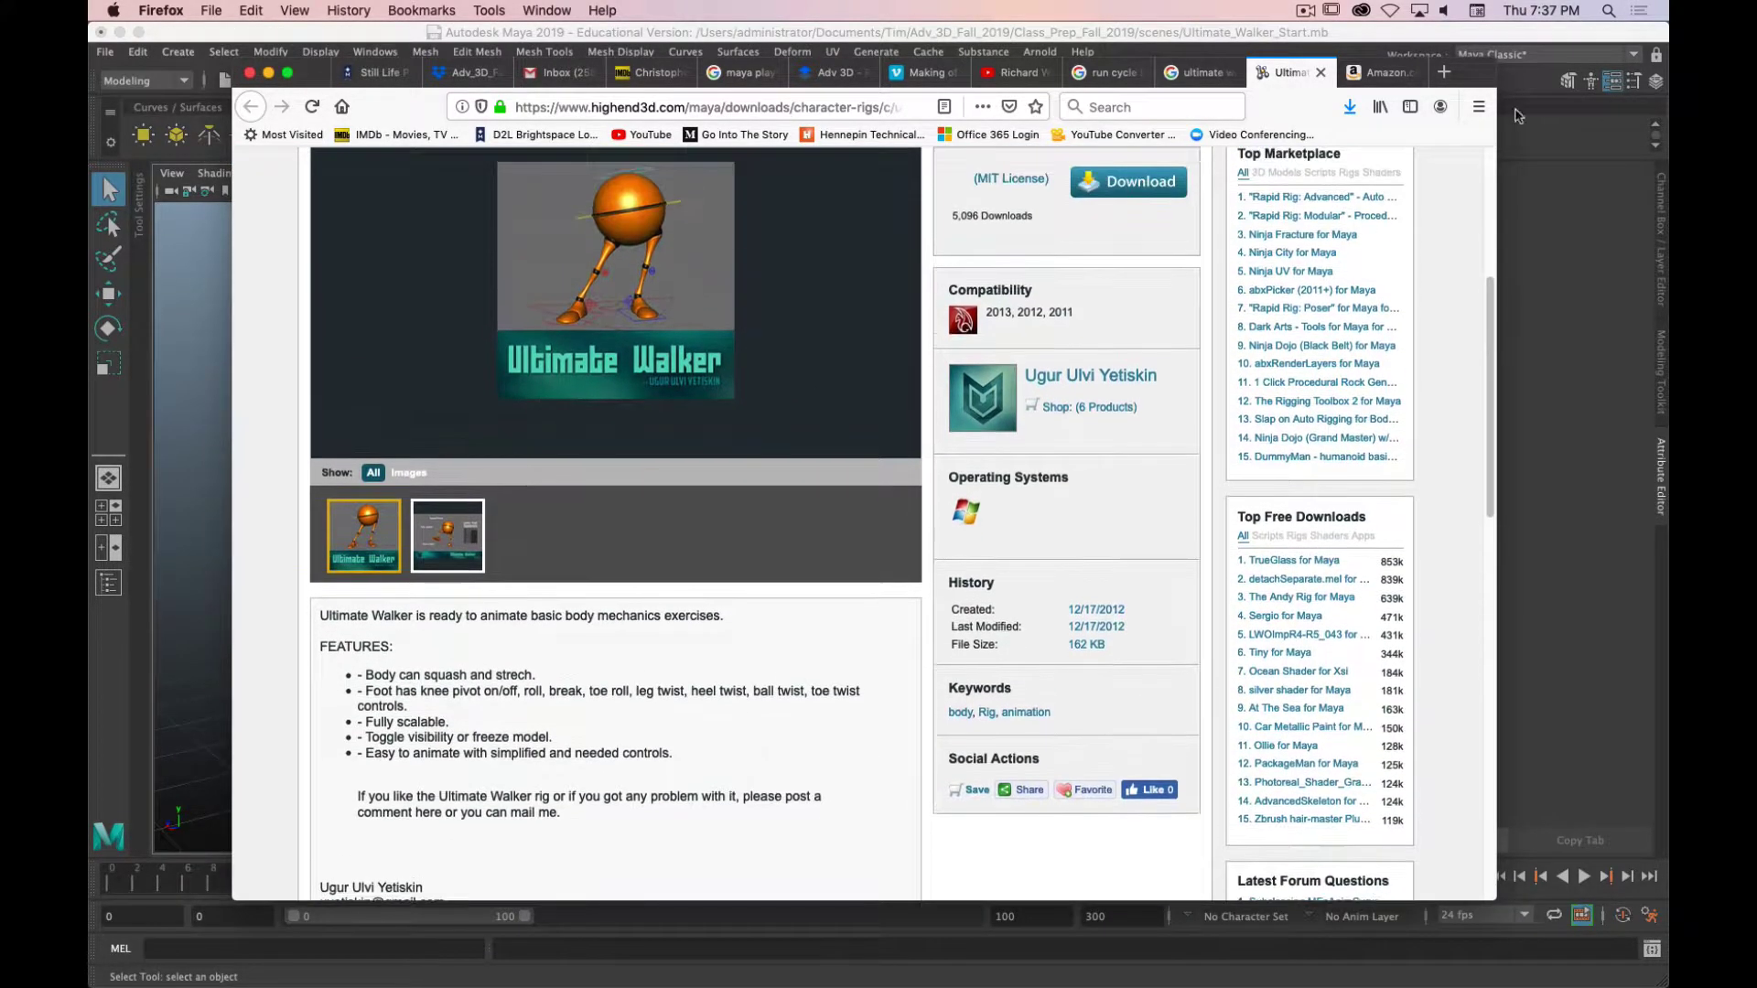
key("super+m")
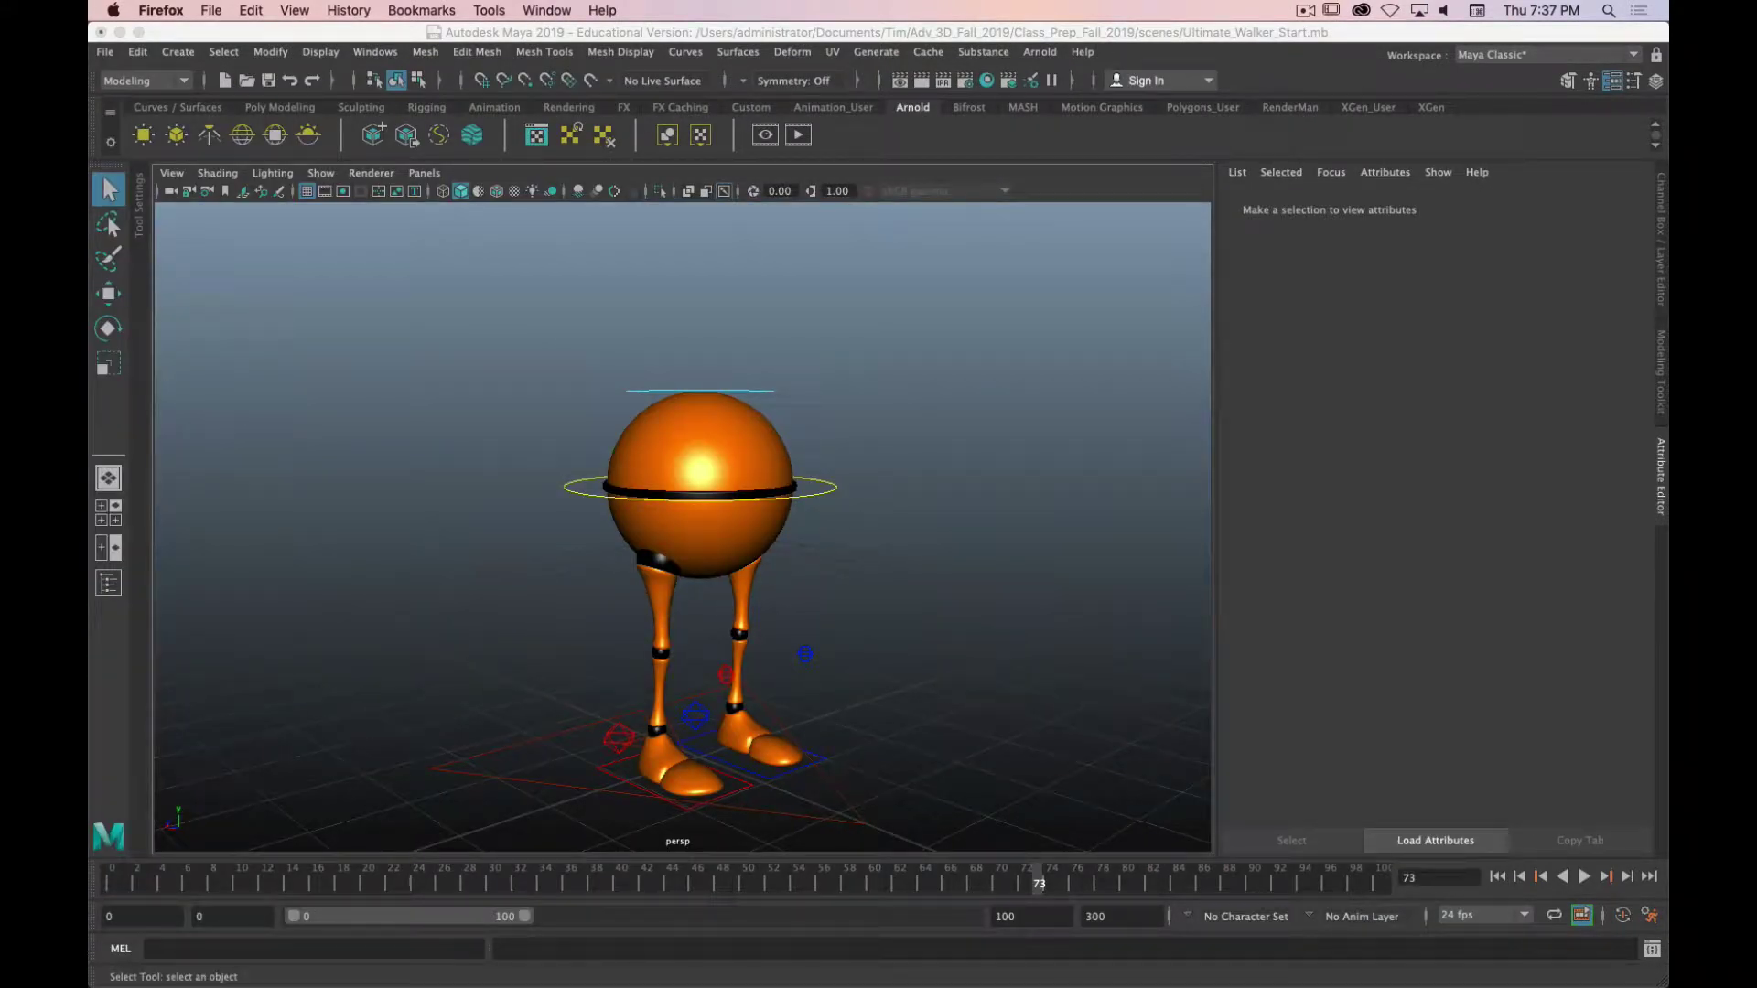
key("super+Tab")
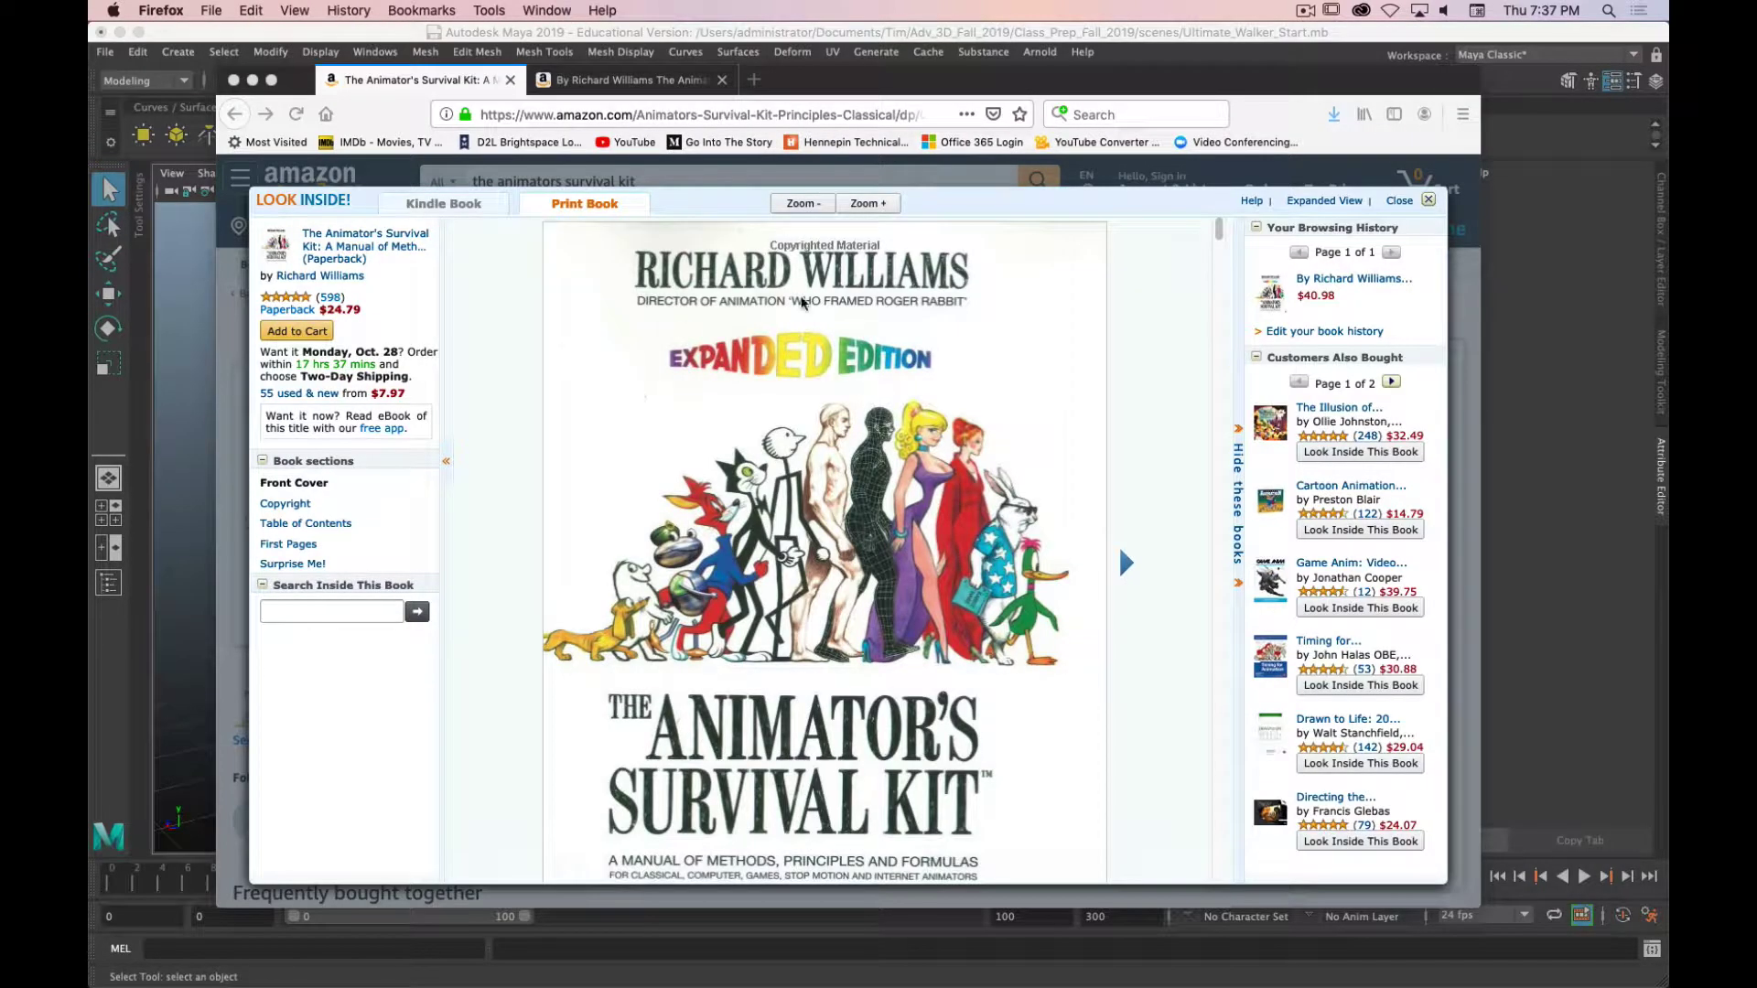
left_click_drag(1249, 88, 1248, 49)
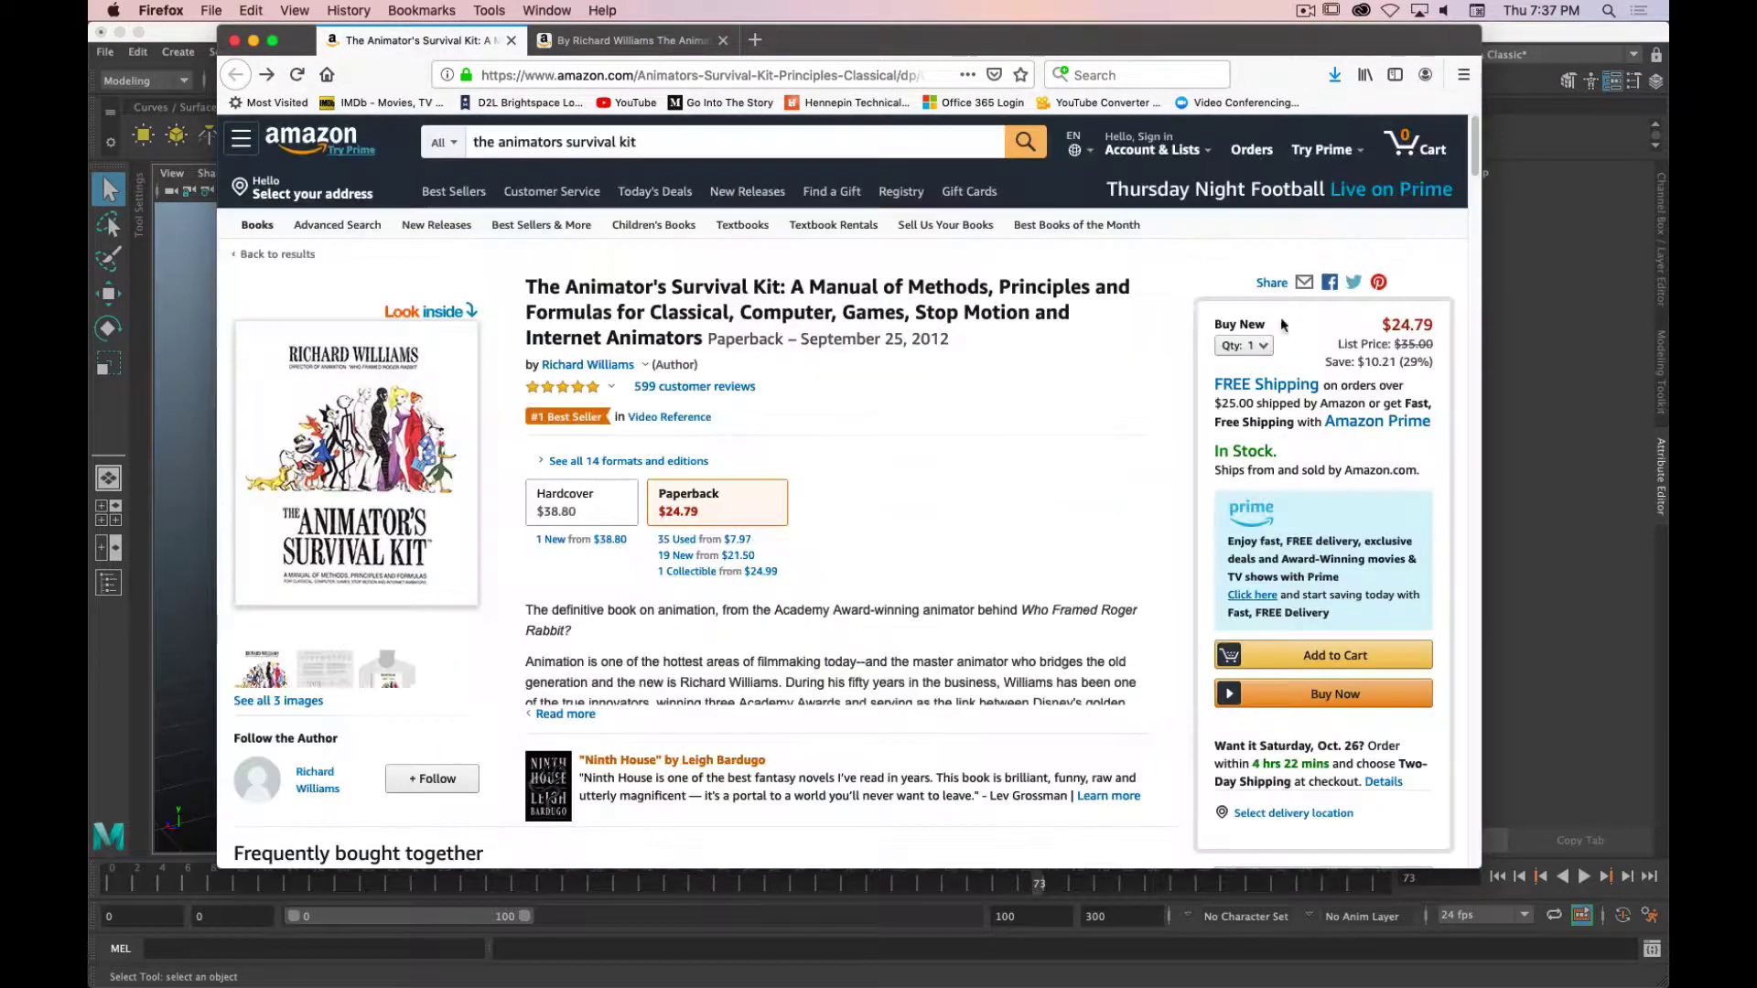
left_click(1429, 160)
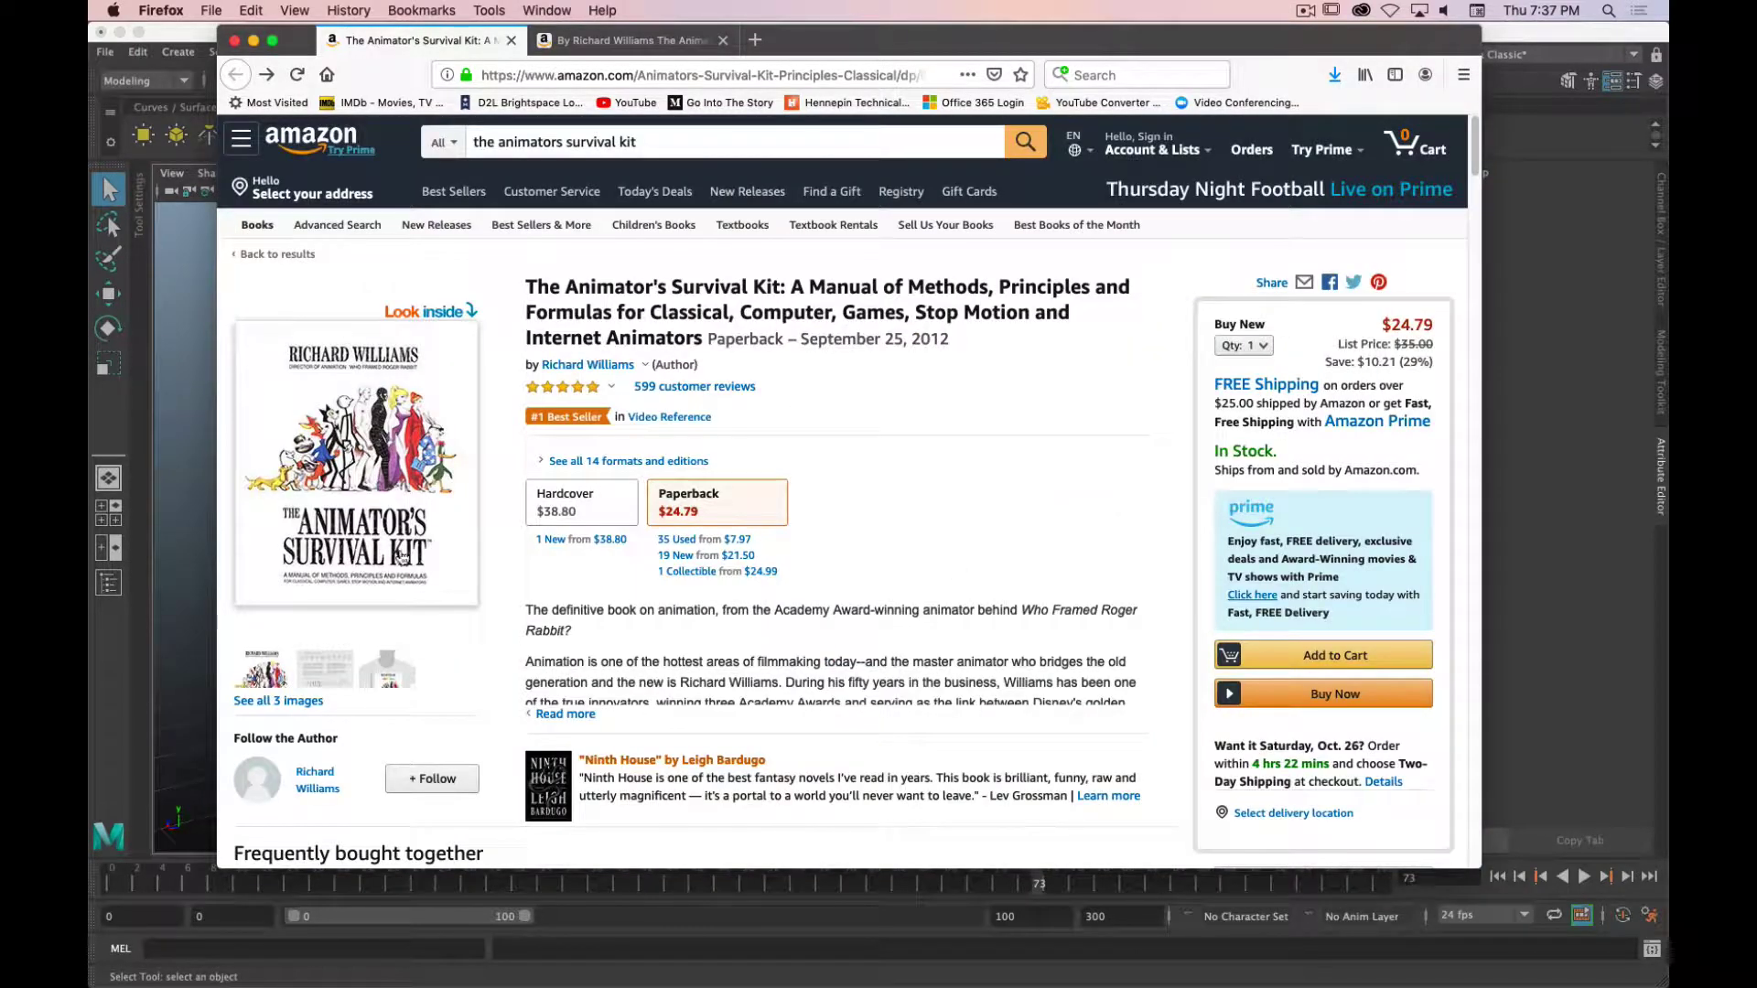
left_click(642, 38)
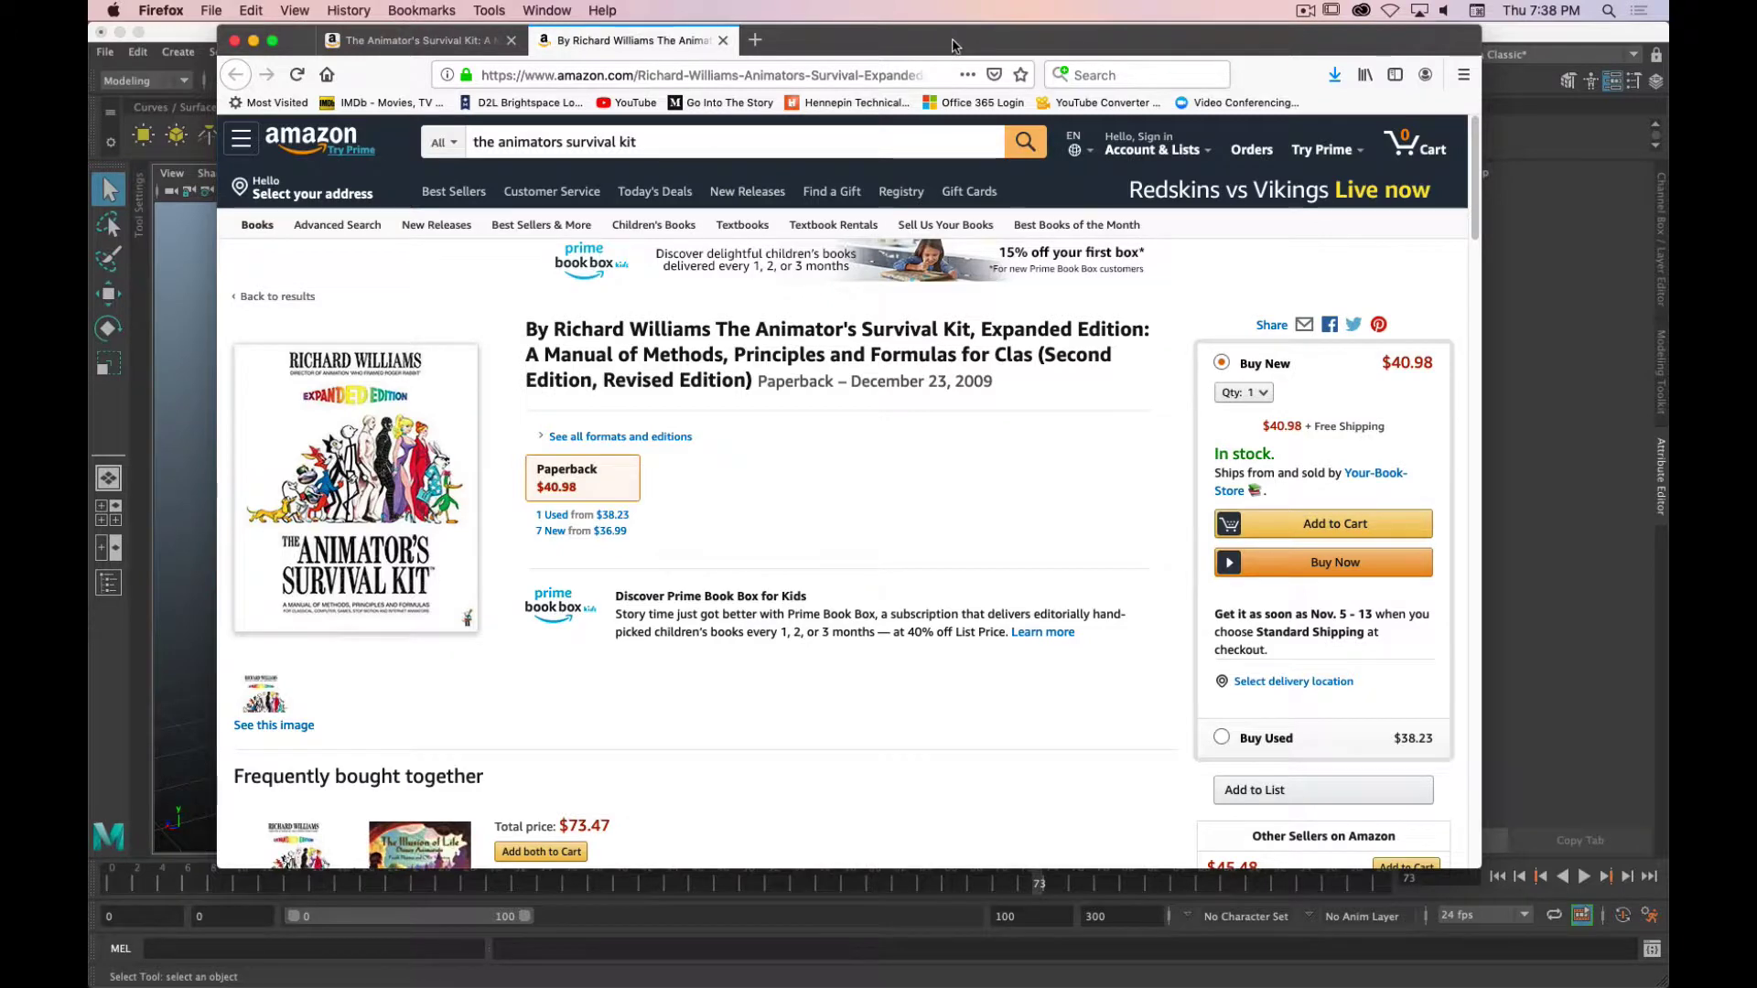
key("super+m")
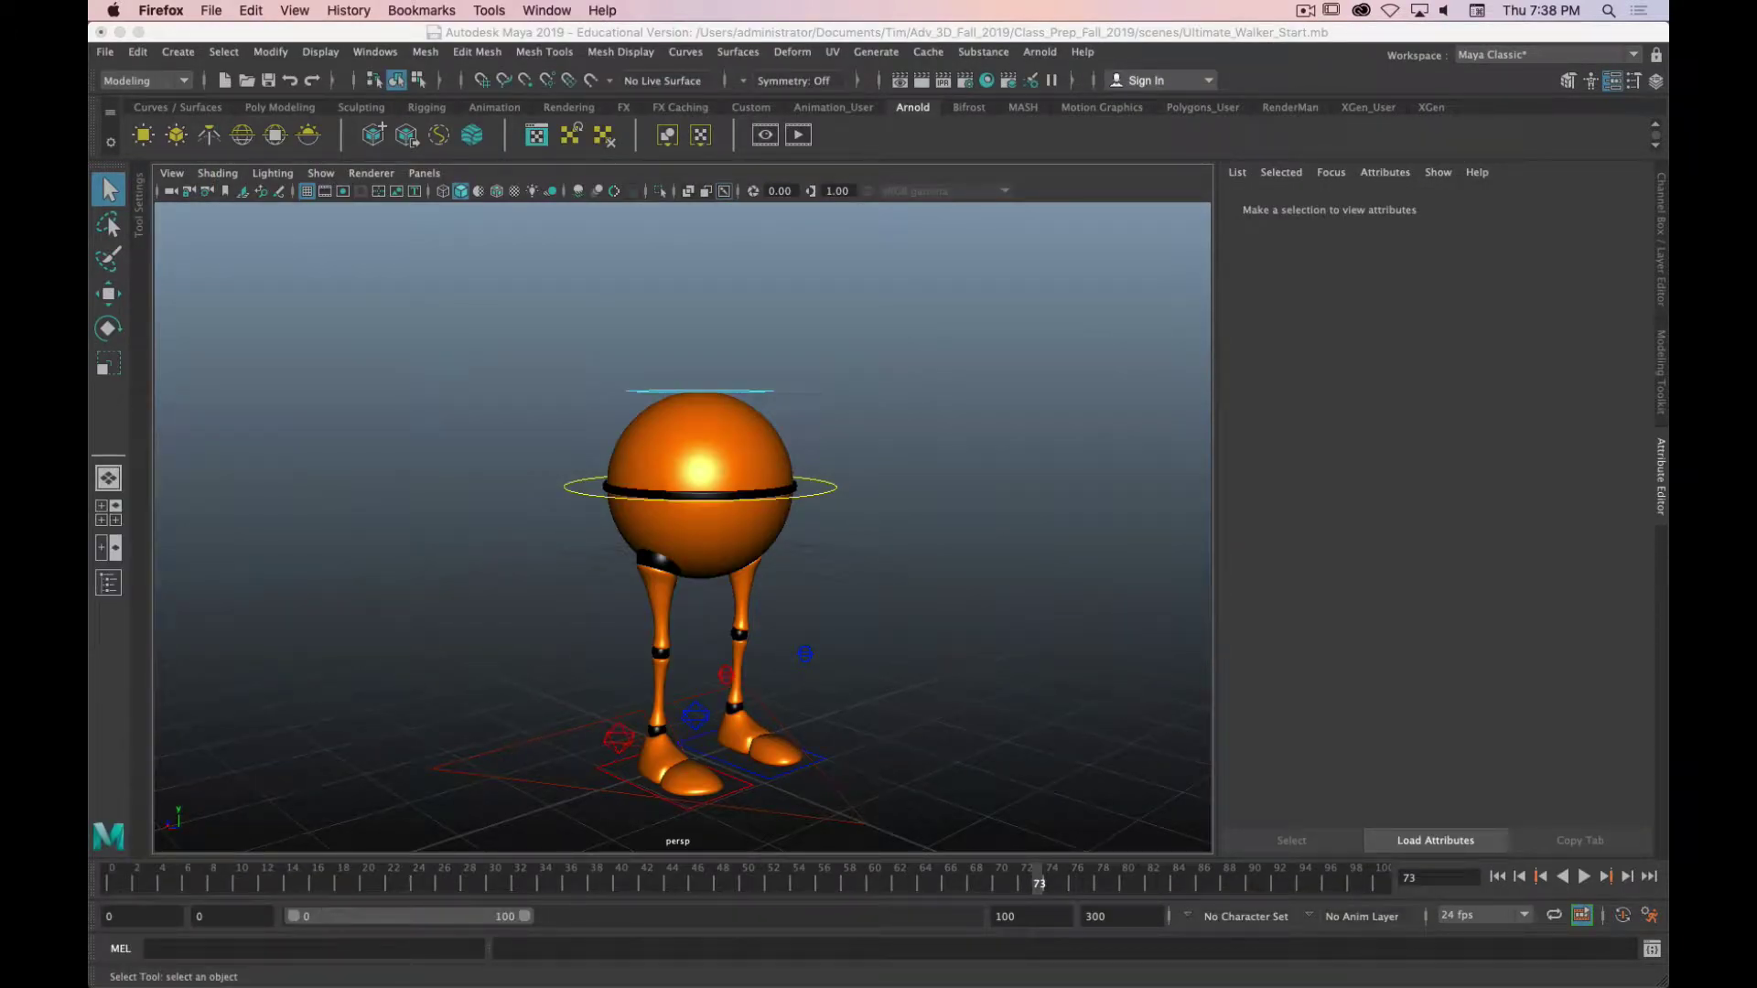
Select the CTRL_Main ring and switch the side panel to the Channel Box.
left_click(786, 39)
middle_click_drag(892, 509, 882, 493, "alt")
mouse_move(882, 493)
left_mouse_down("alt")
mouse_move(864, 440)
mouse_move(942, 451)
mouse_move(914, 495)
mouse_move(881, 467)
left_mouse_up("alt")
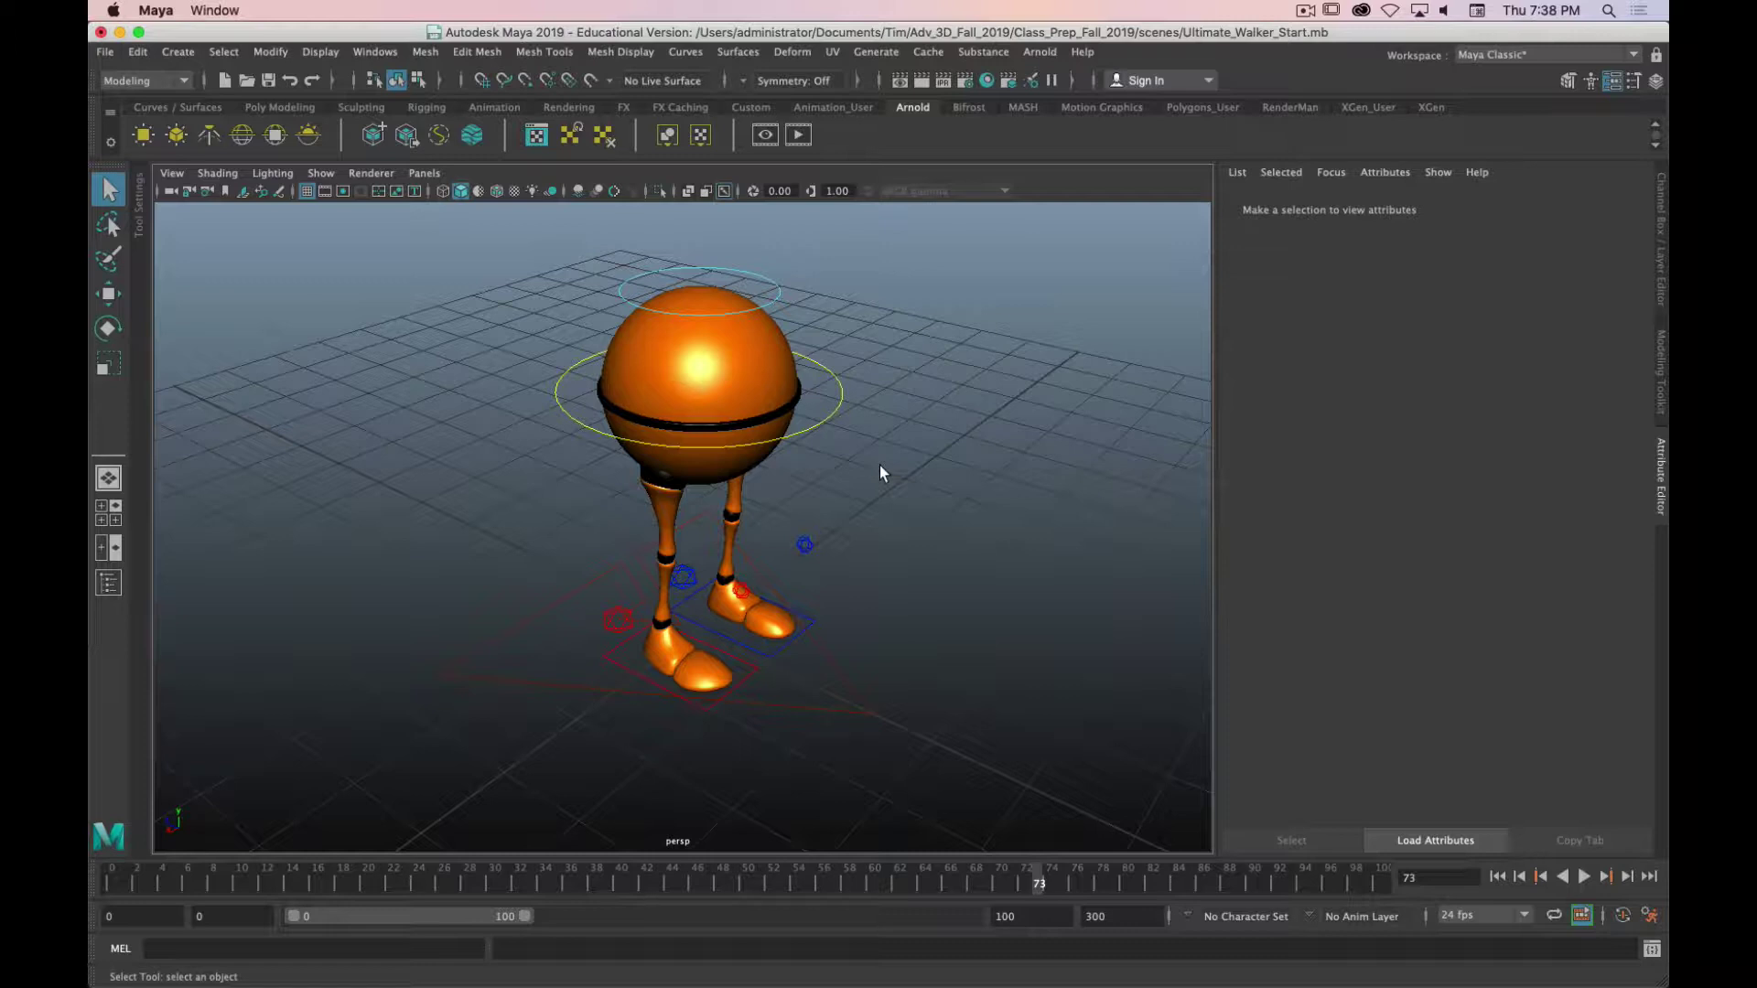
left_click_drag(880, 465, 914, 446, "alt")
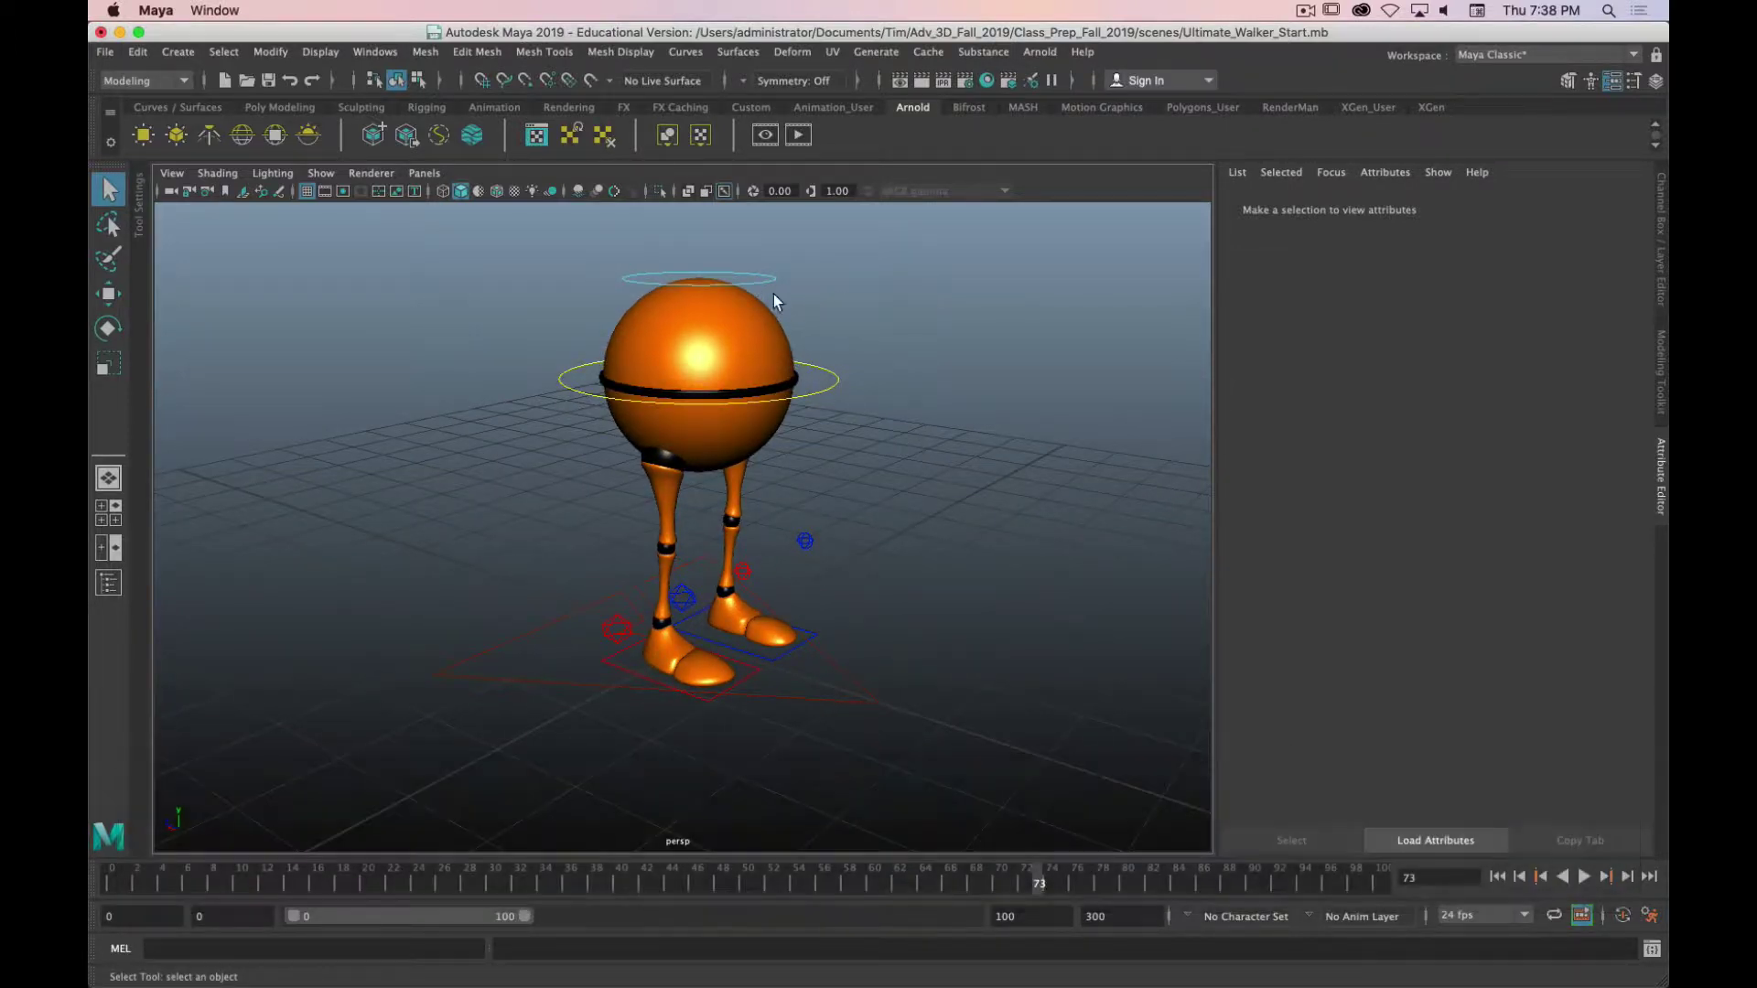
left_click(821, 390)
key("alt")
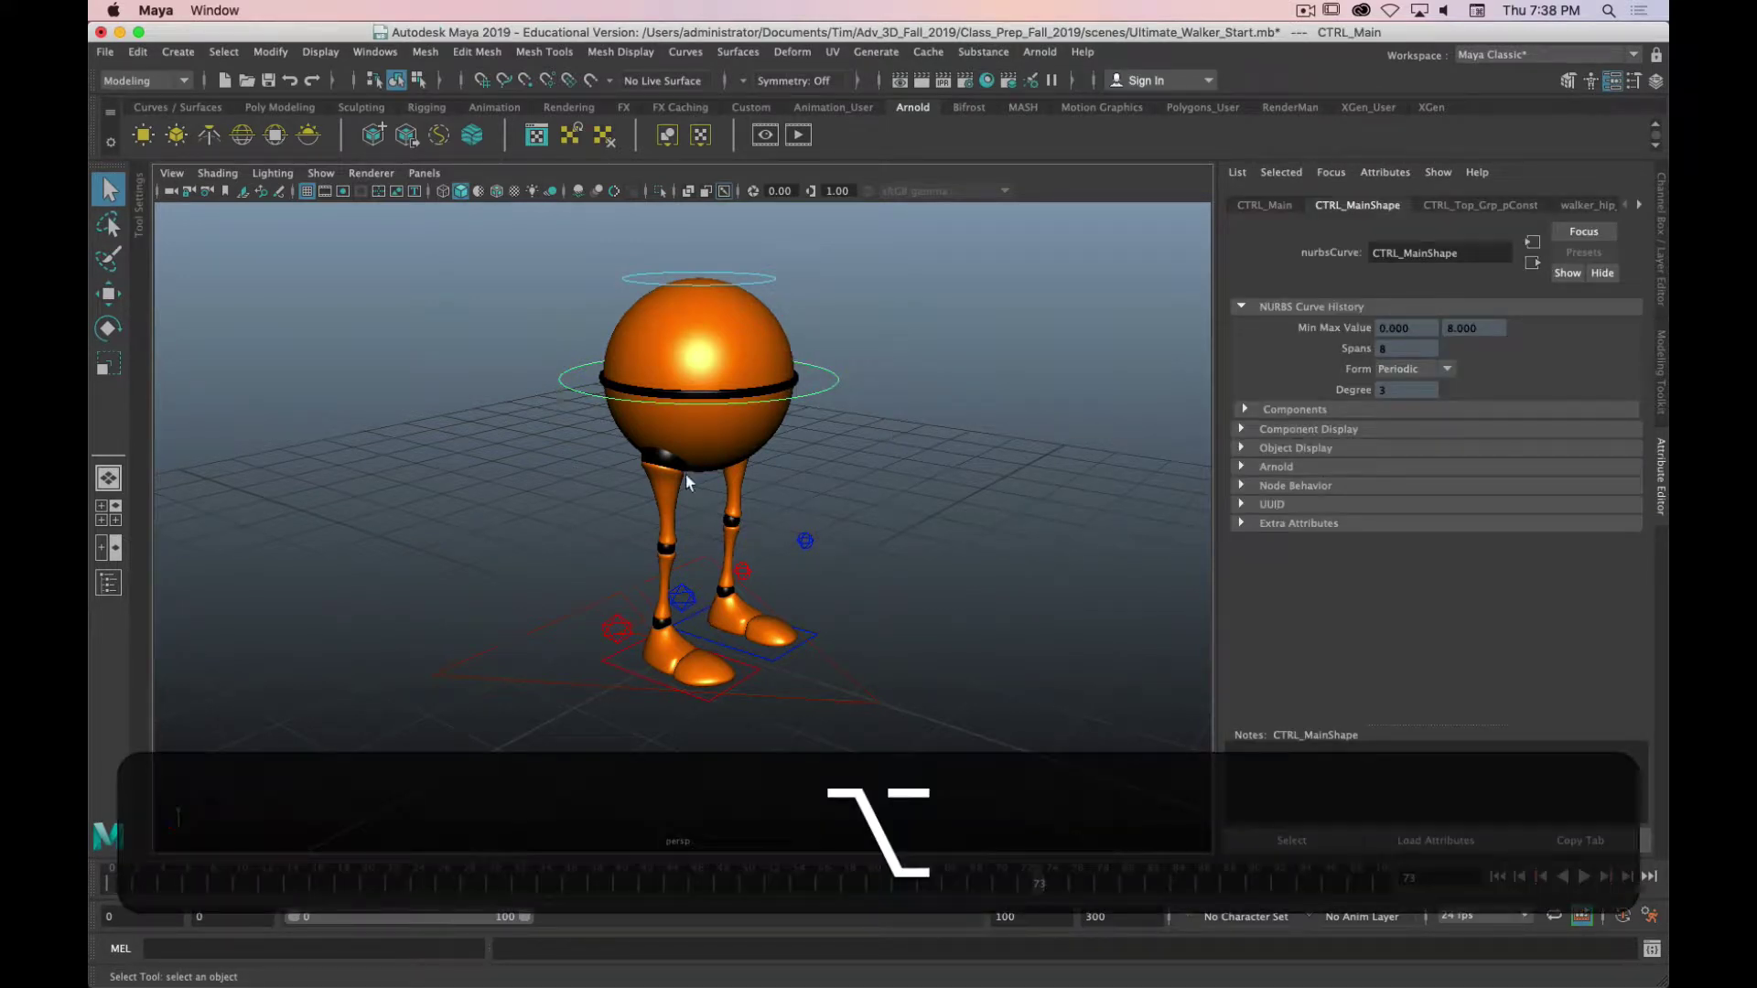
left_click_drag(565, 431, 1012, 445, "alt")
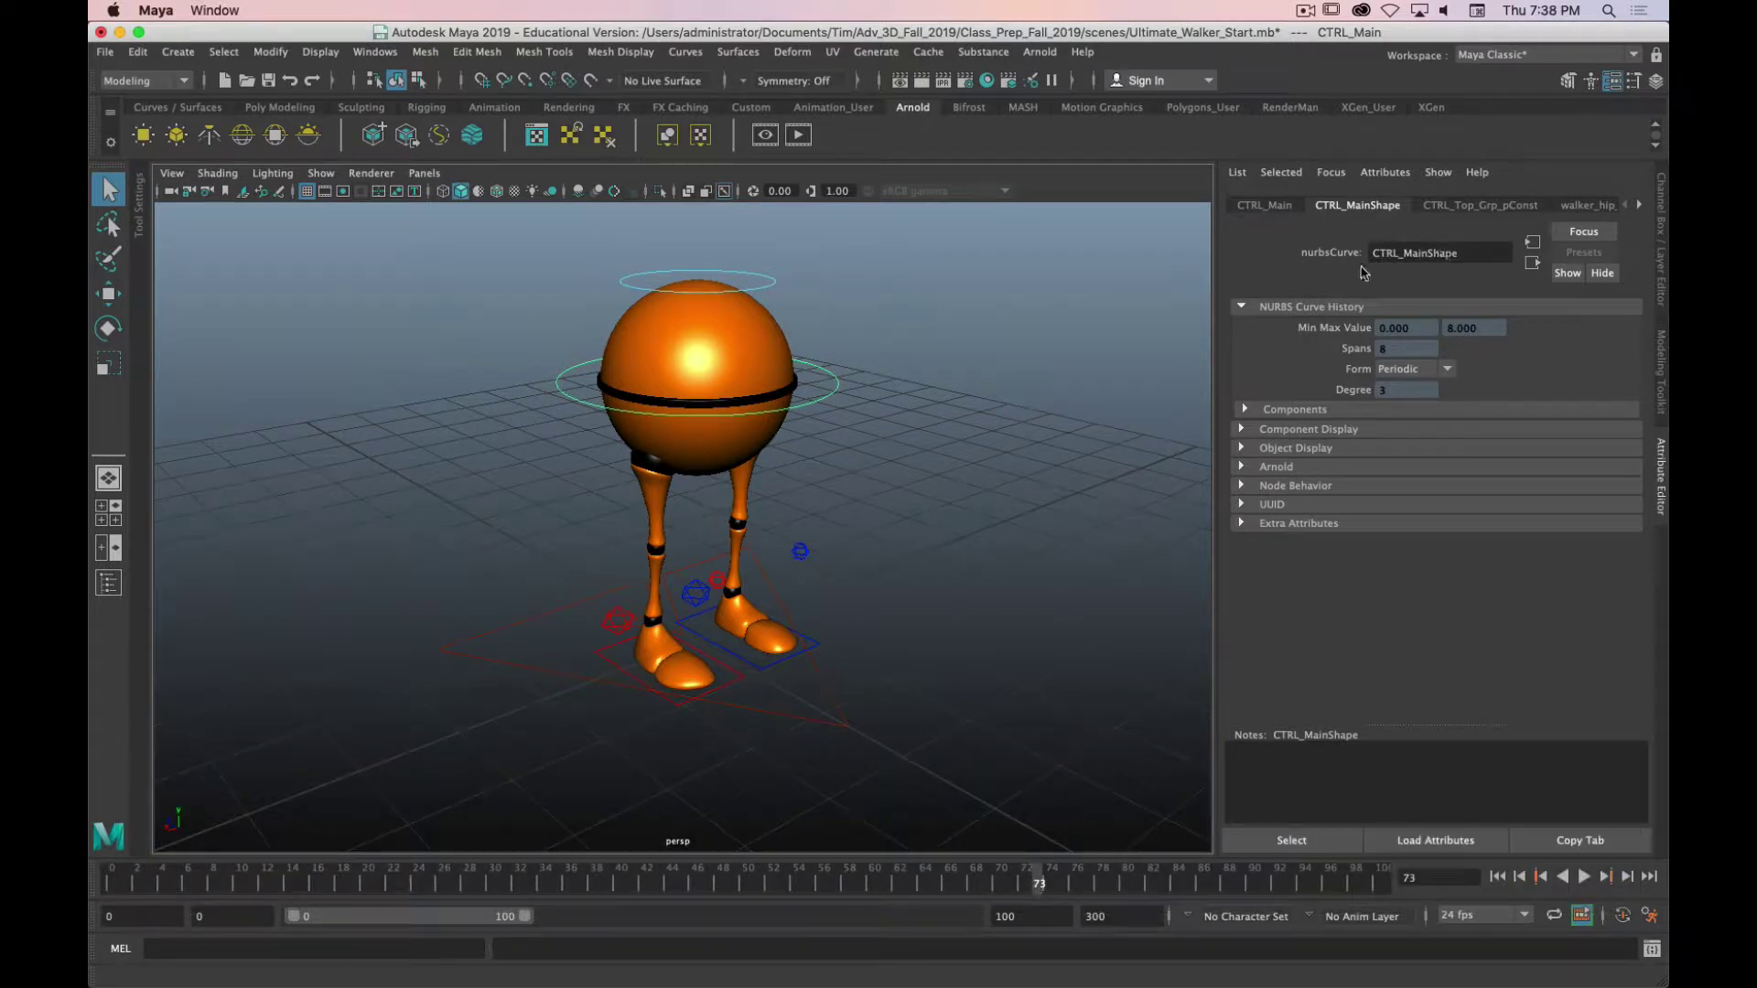
left_click(1655, 279)
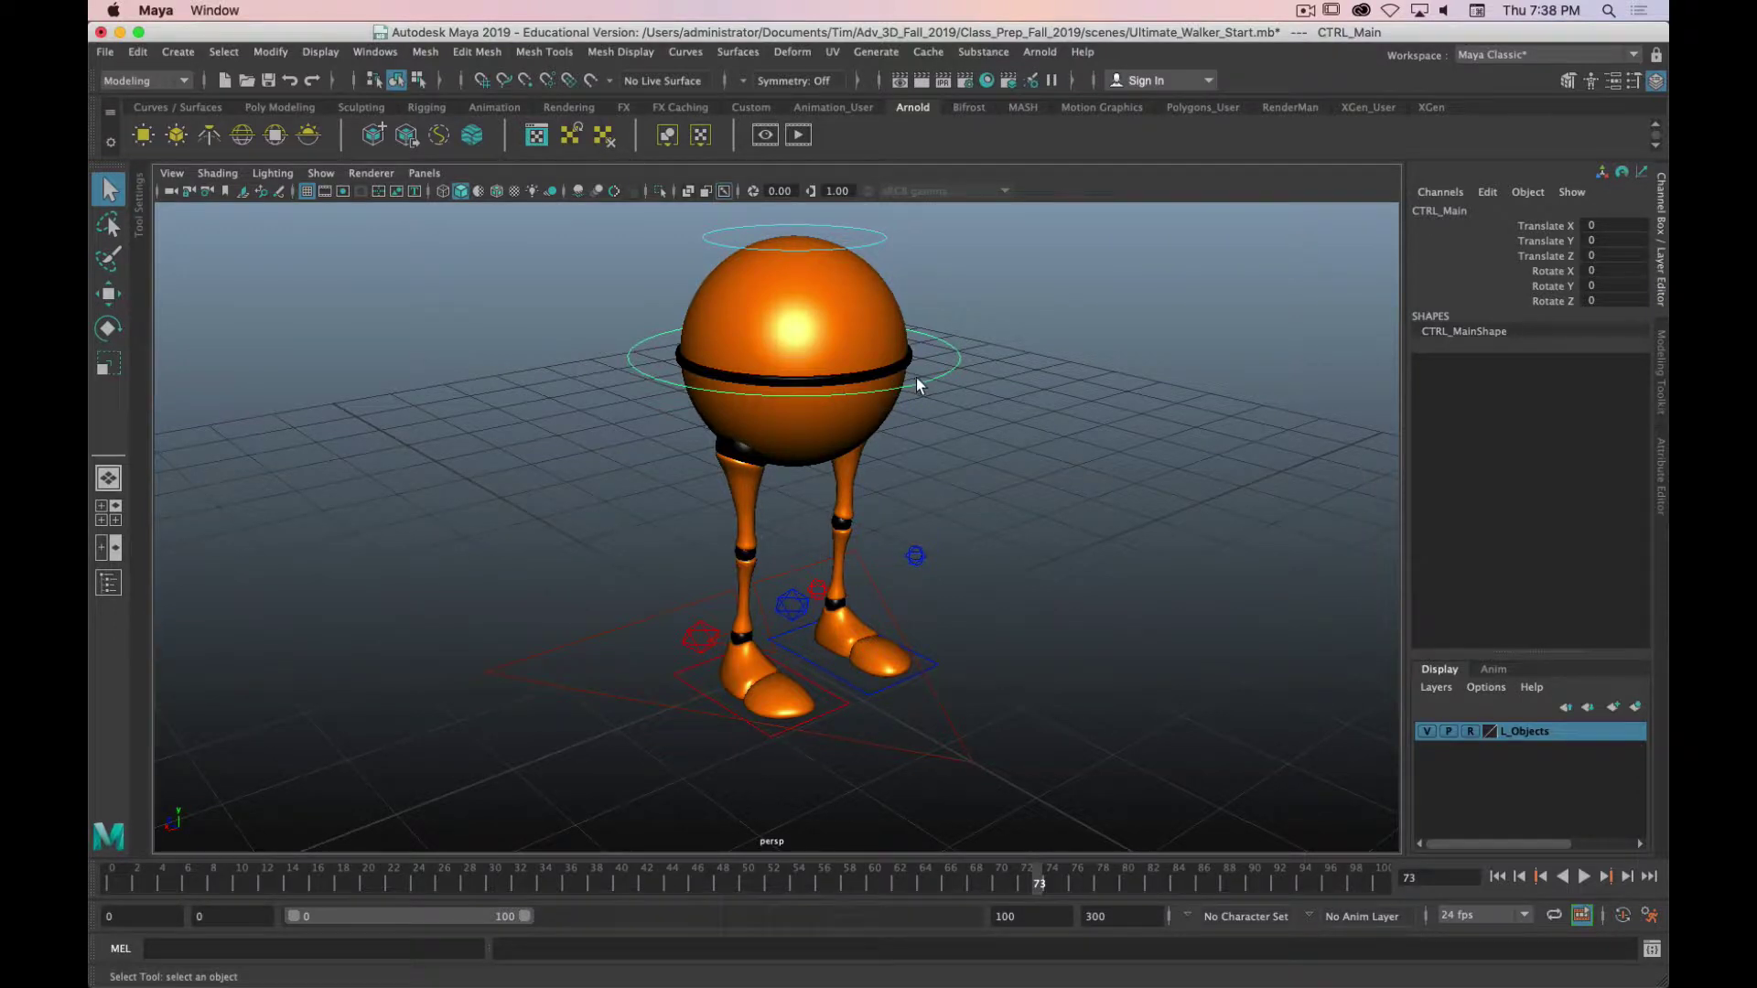
Move the whole walker with CTRL_Main, then undo it back to the origin.
key("w")
left_click_drag(870, 426, 961, 464, "alt")
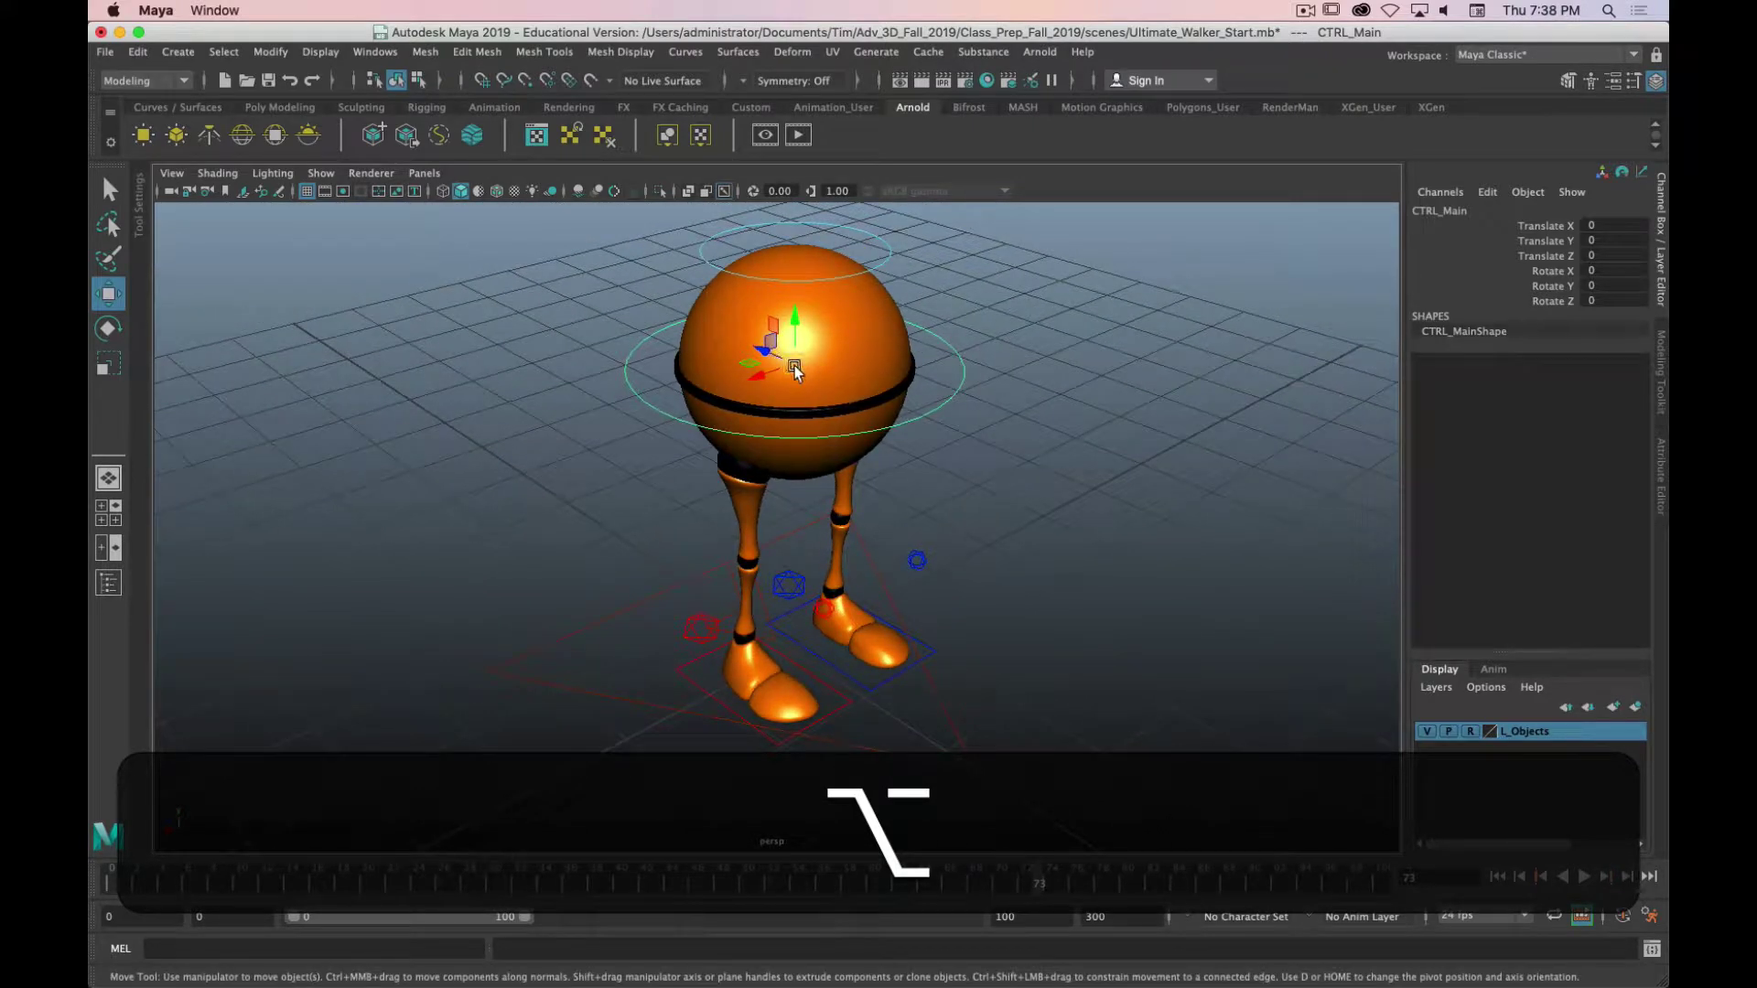
left_click_drag(794, 364, 841, 441)
key("ctrl+z")
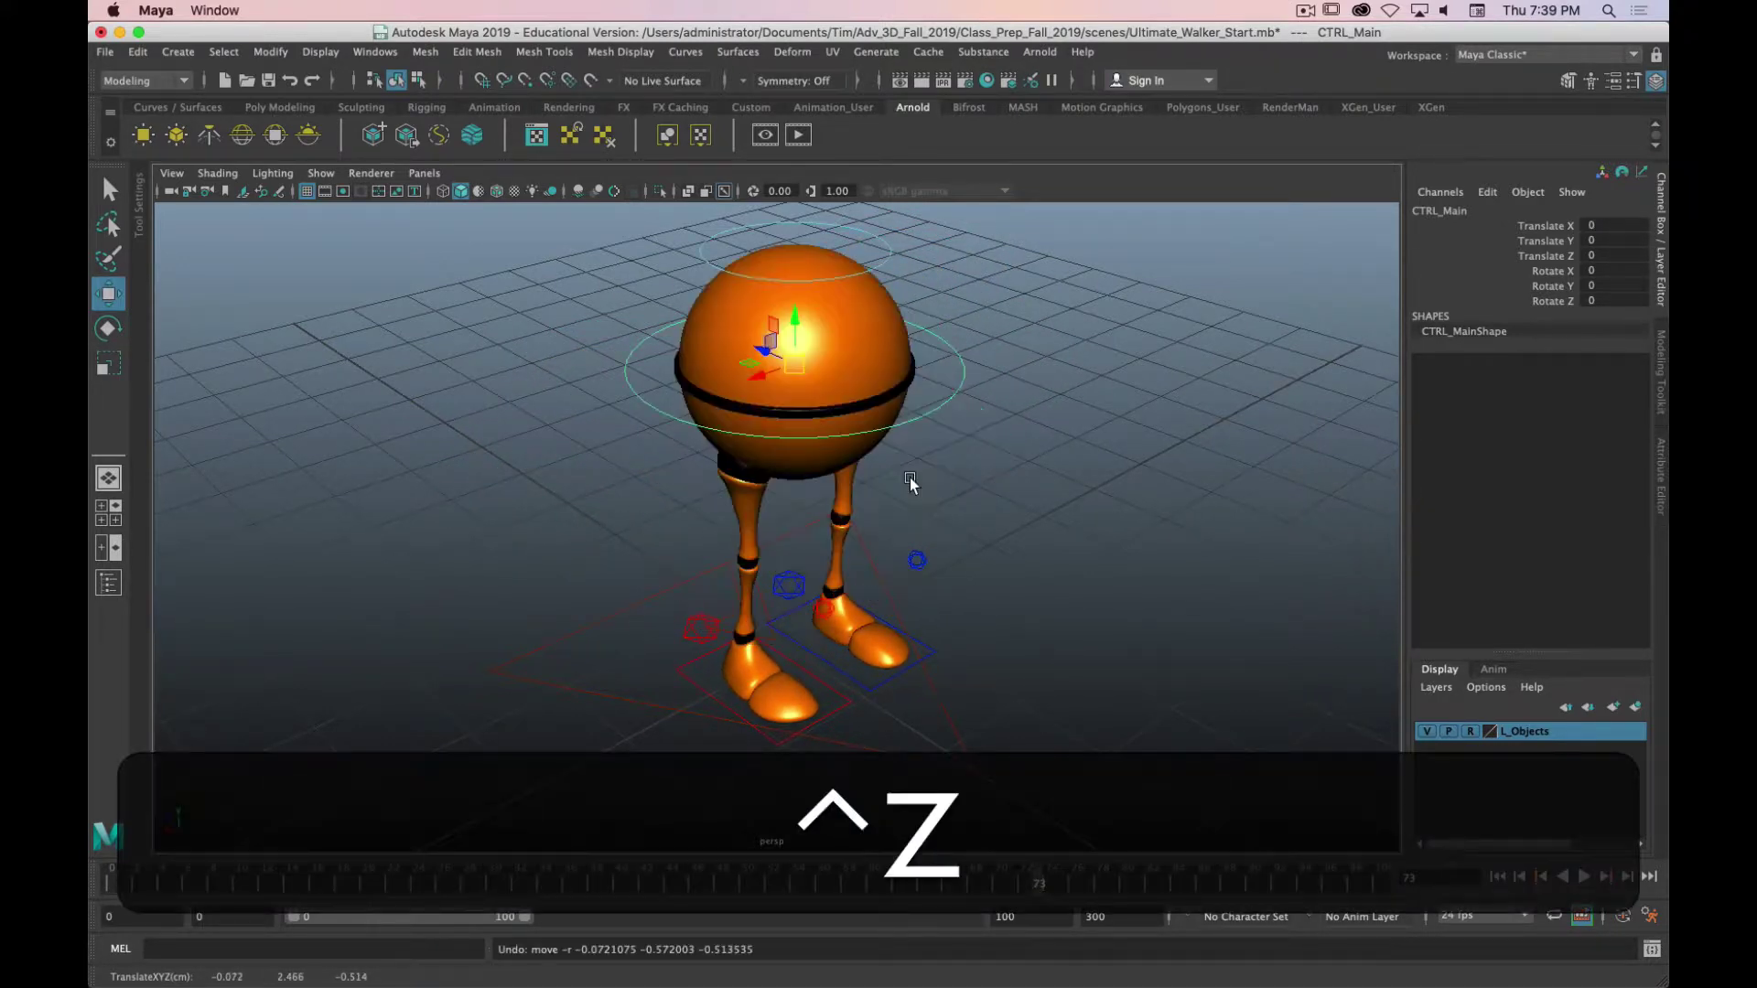
Tilt the walker around its Z axis with CTRL_Main, then undo the tilt.
key("e")
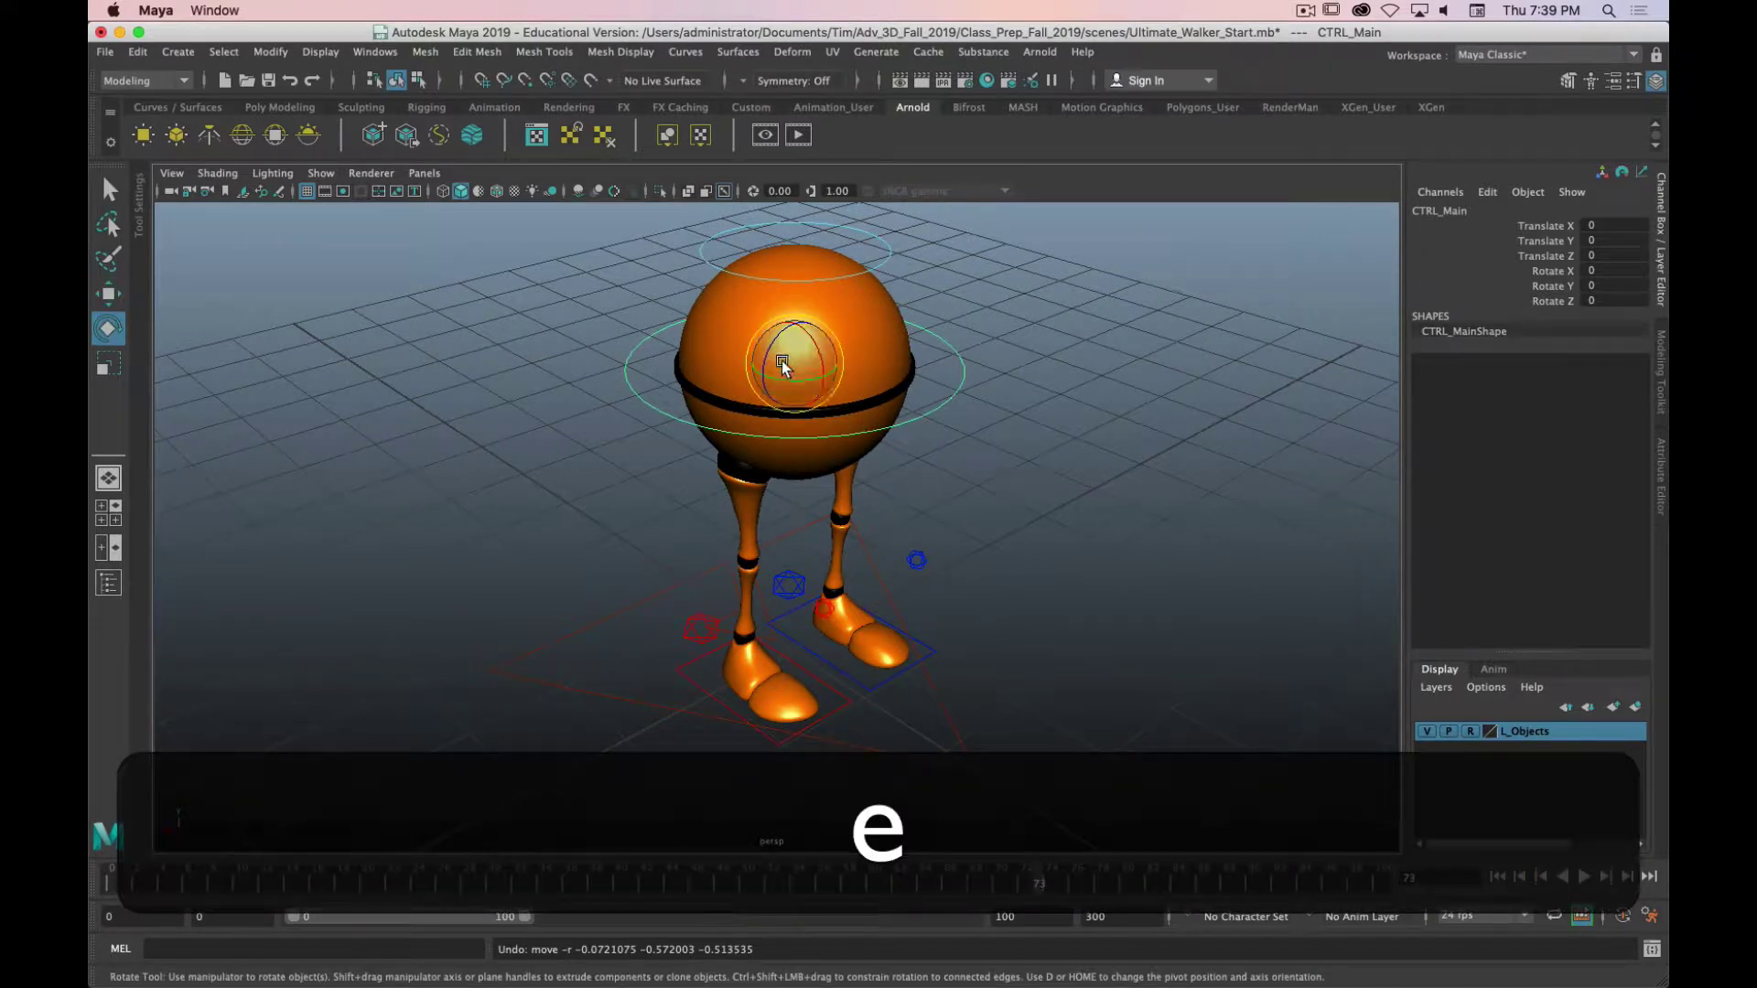
left_click_drag(824, 419, 800, 469, "alt")
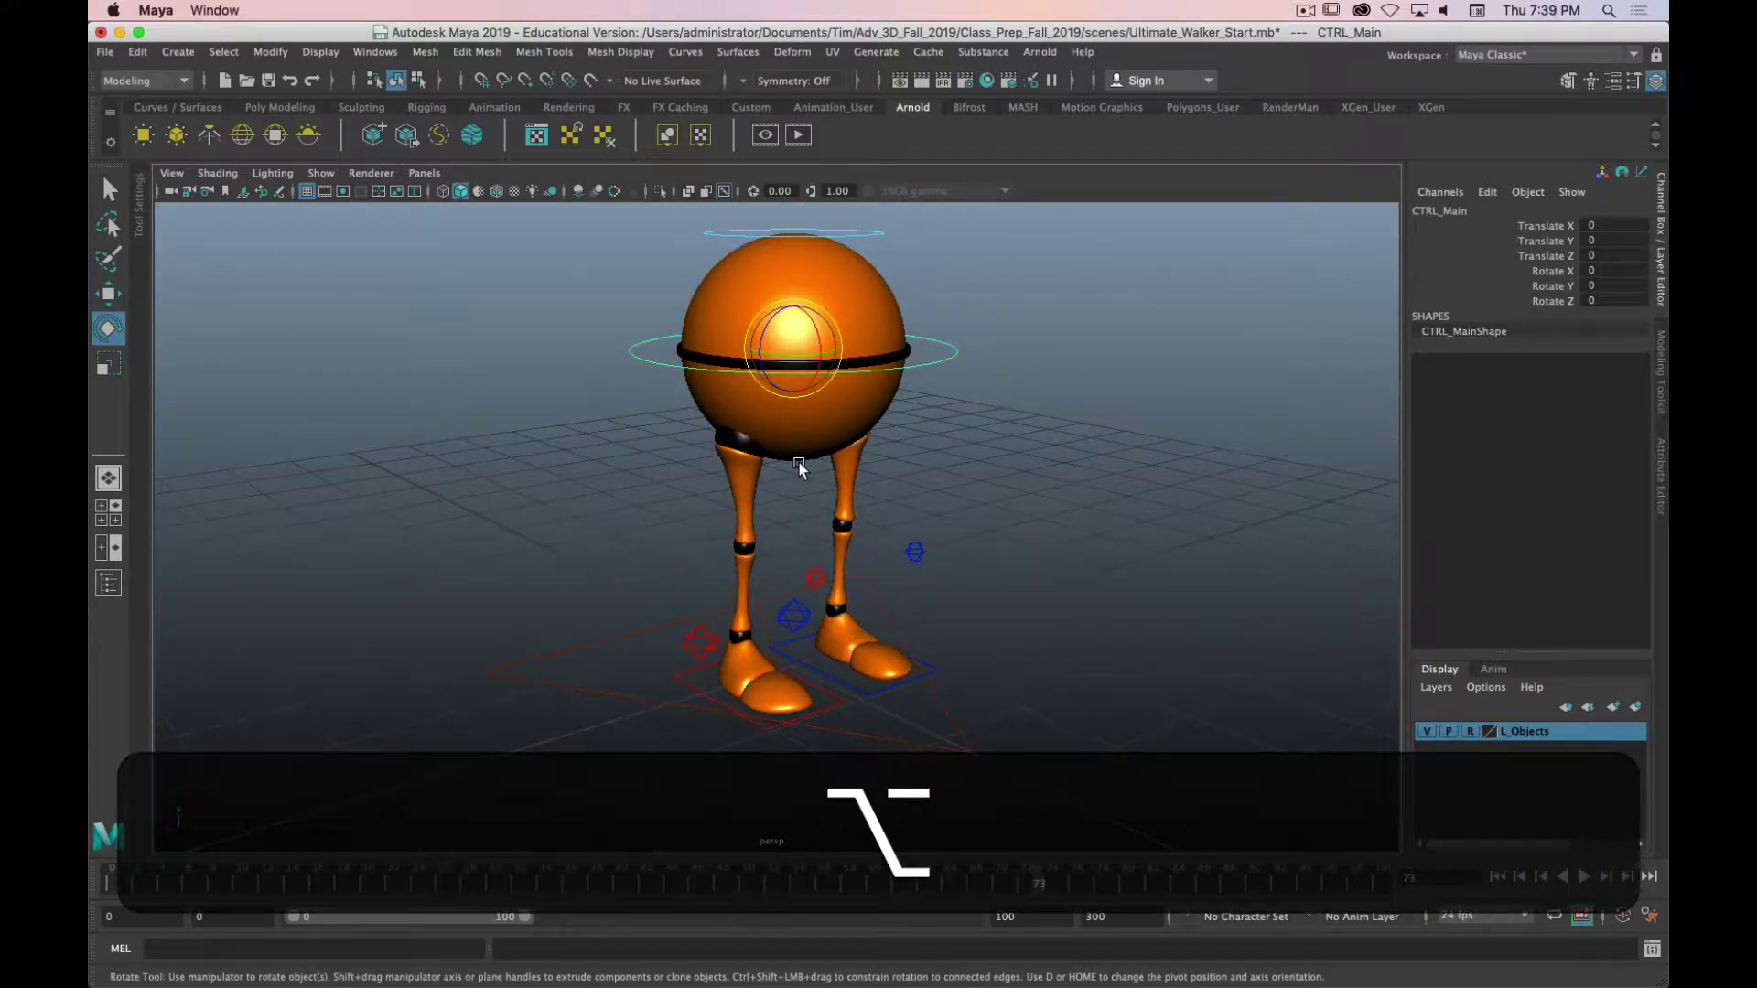
right_click_drag(799, 469, 733, 417, "alt")
left_click_drag(659, 326, 759, 387)
key("z")
key("z")
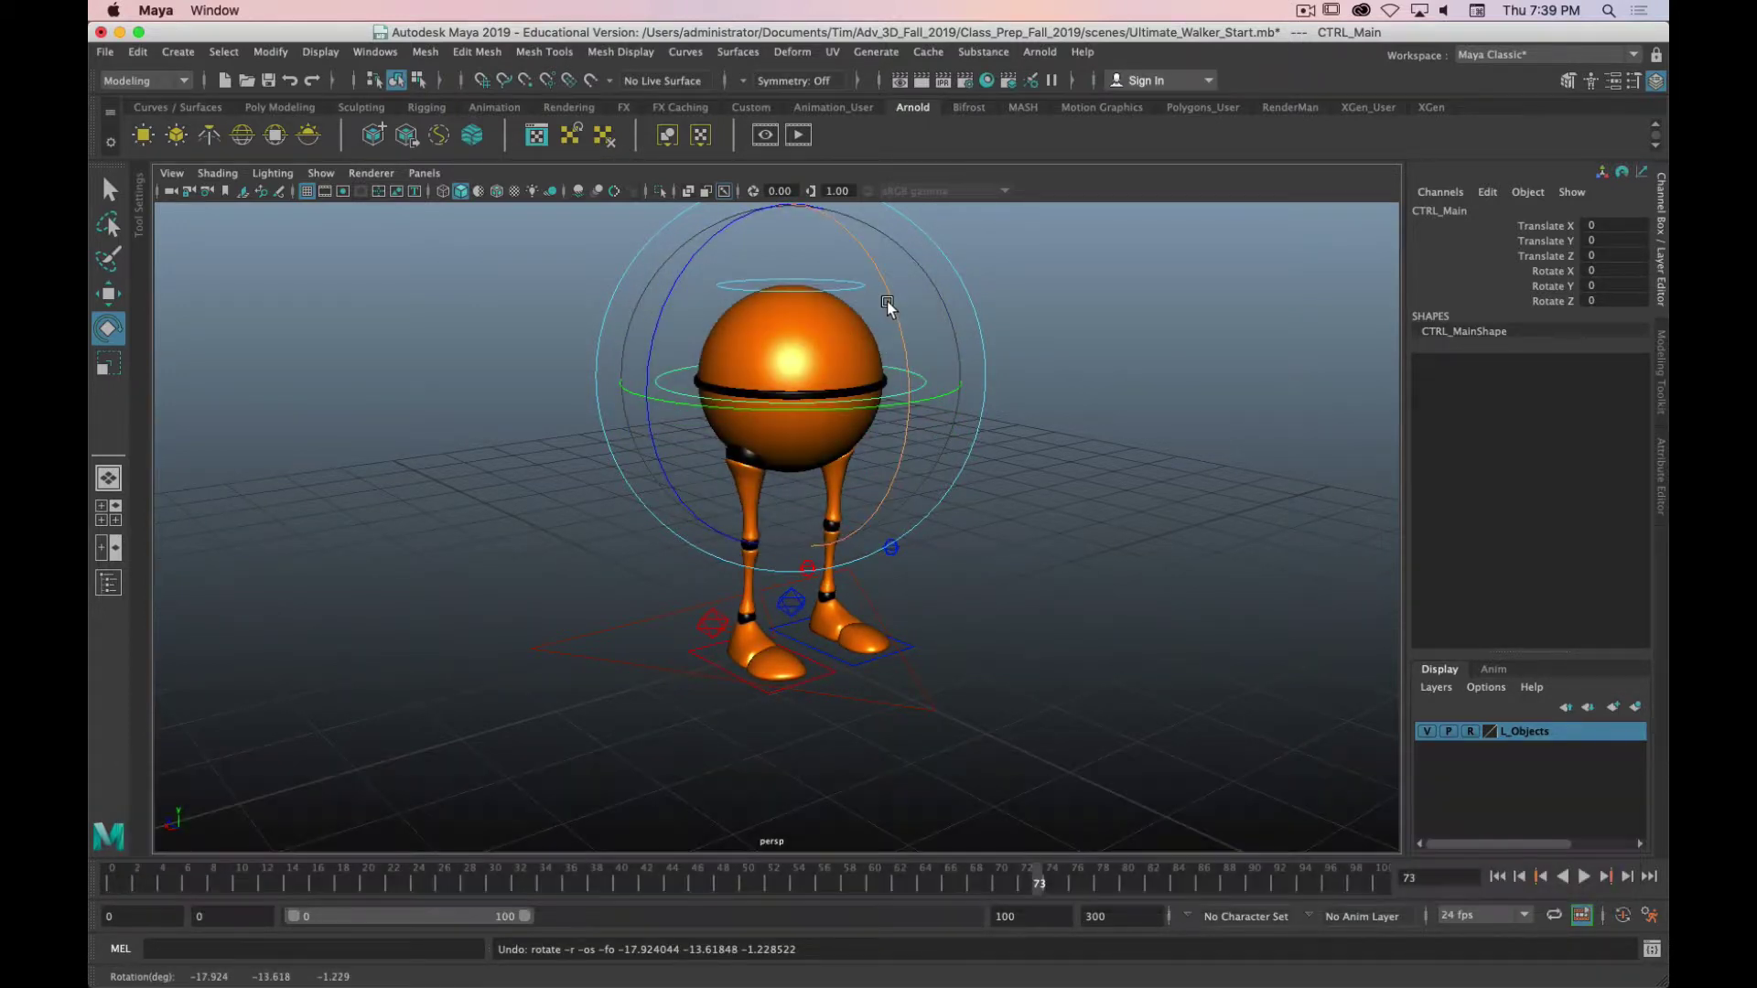
key("z")
Try CTRL_Main's scale and rotate tools, then select the top ring CTRL_Top.
key("r")
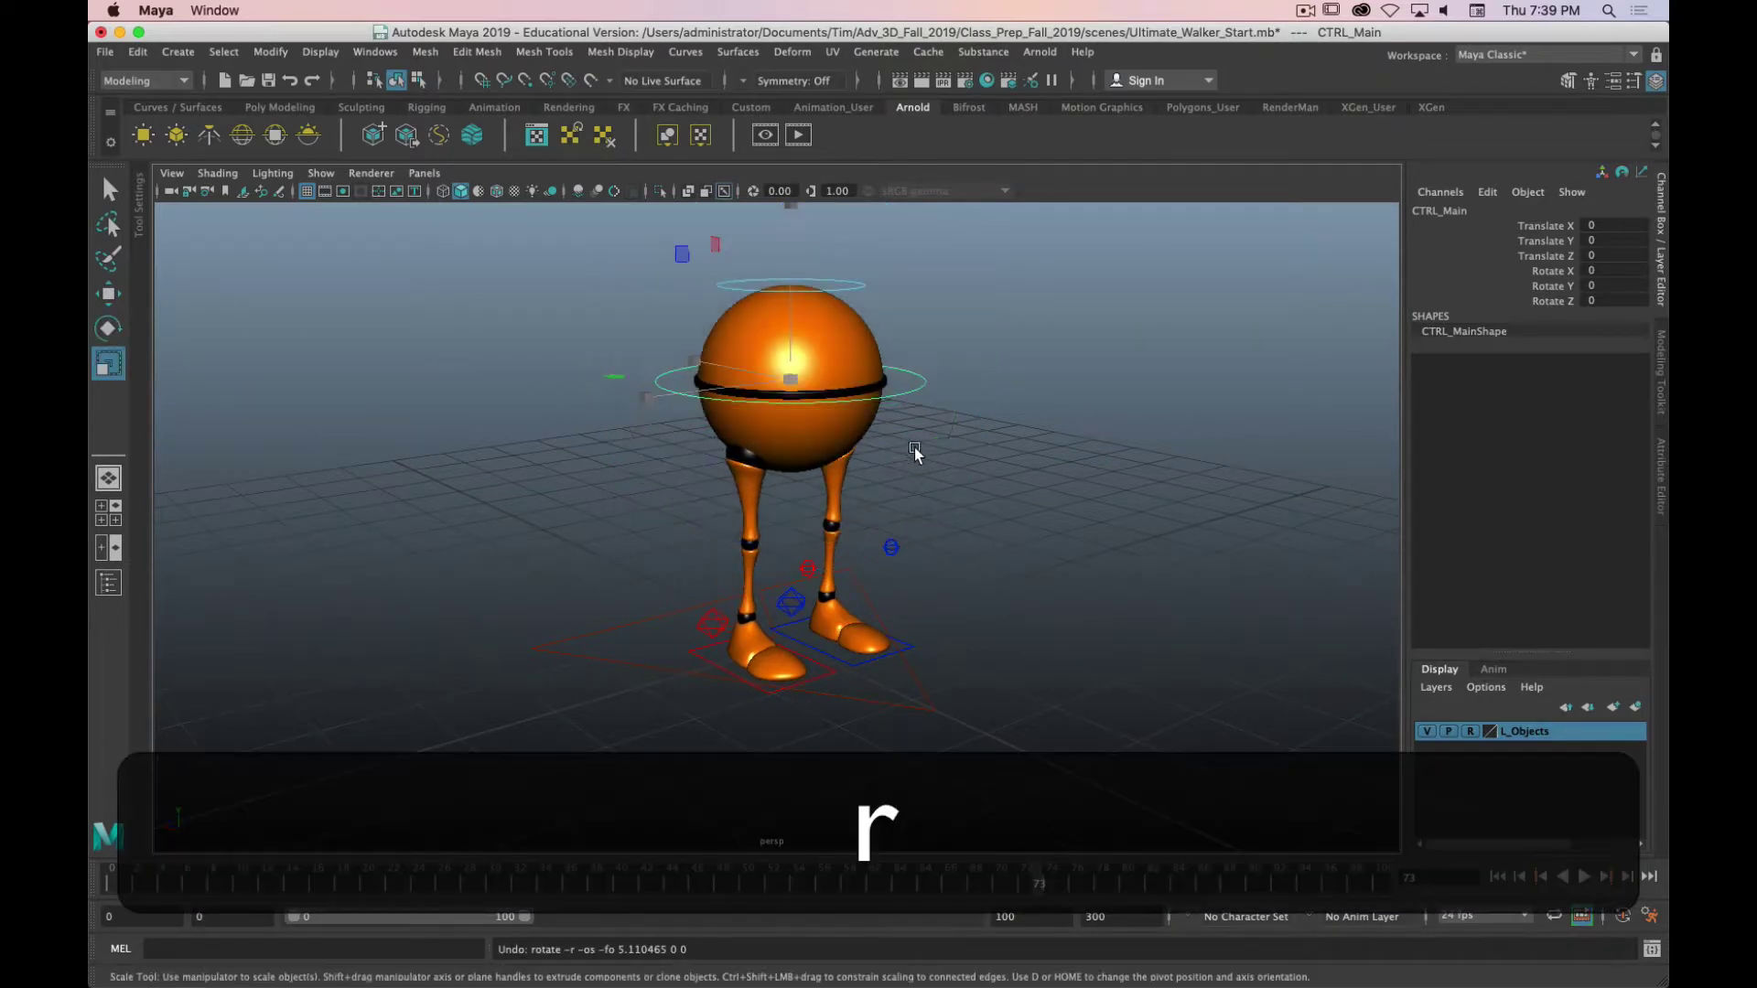
left_click_drag(795, 447, 906, 479, "alt")
key("alt+r")
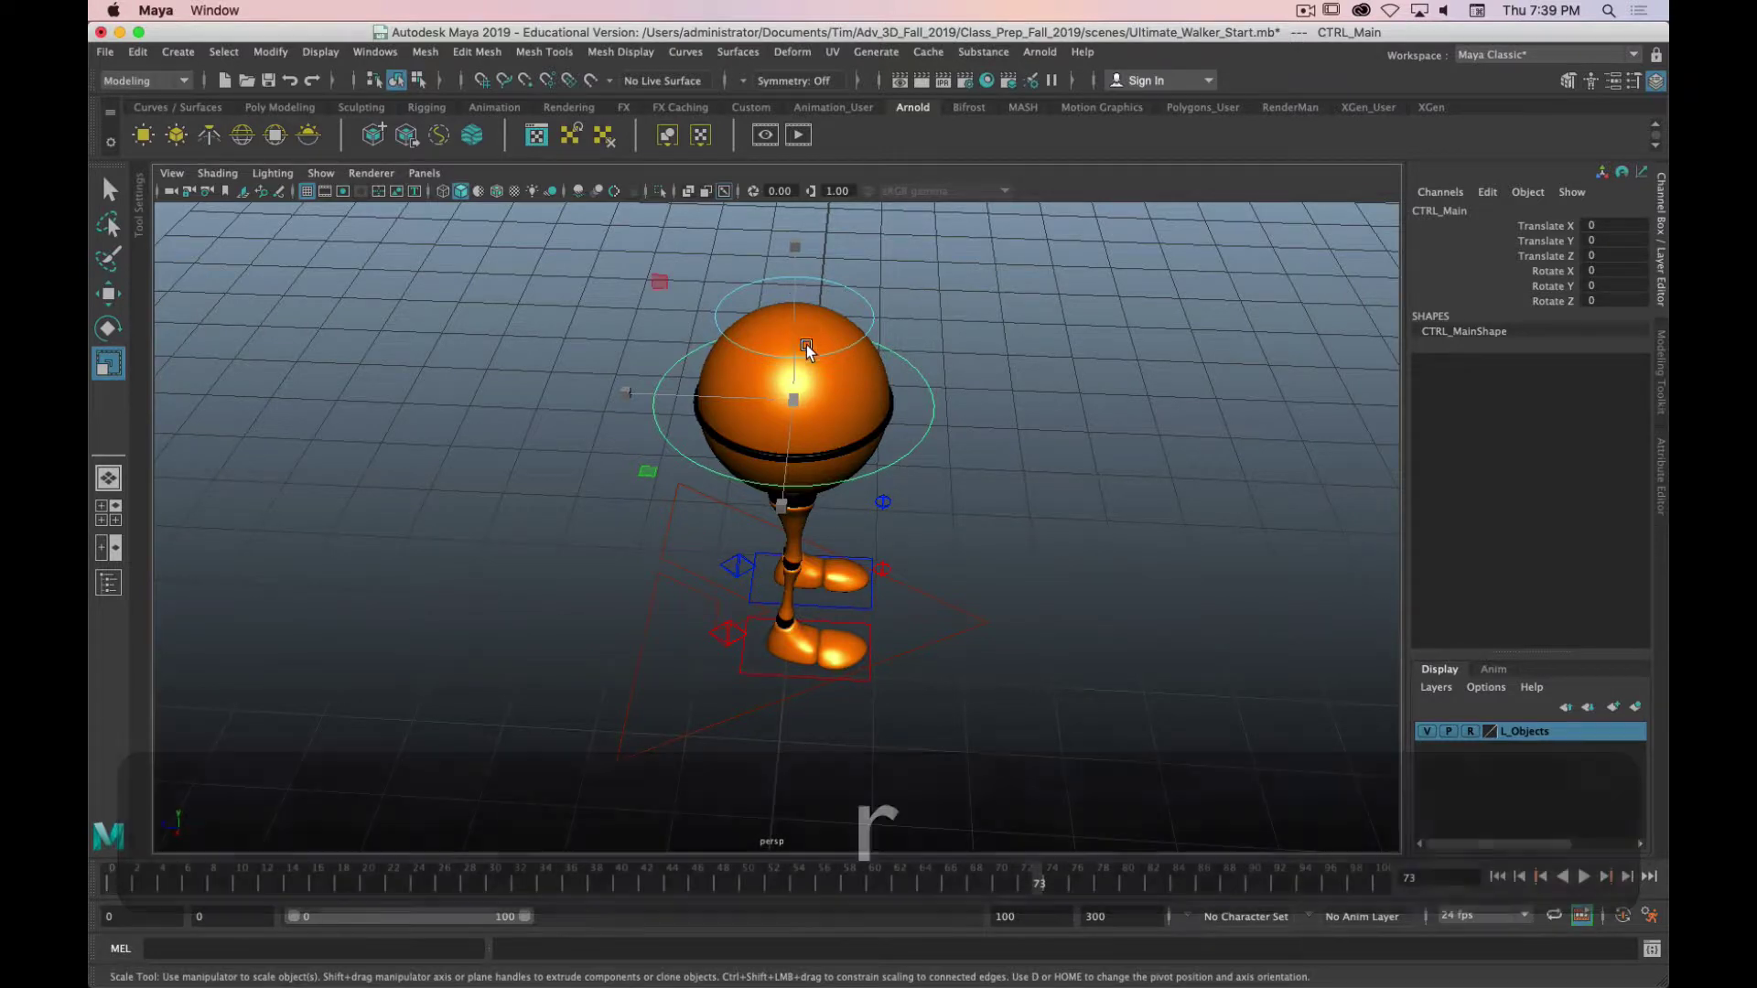
left_click_drag(801, 364, 1046, 482, "alt")
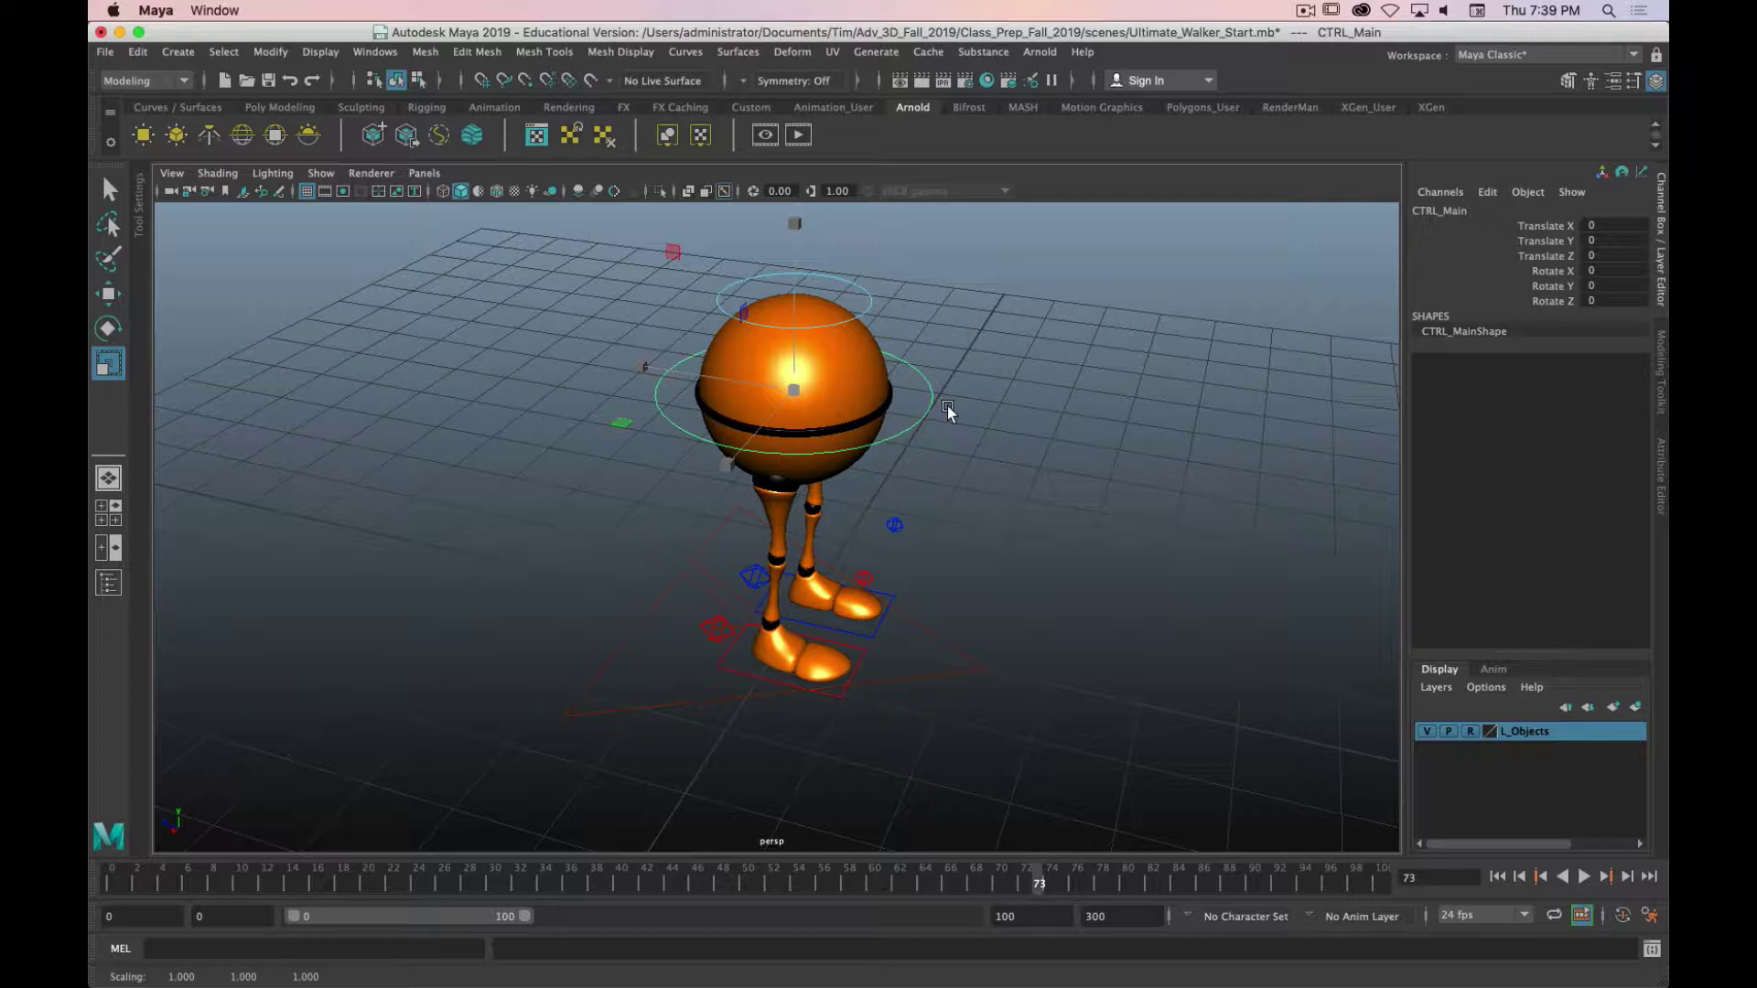
mouse_move(918, 447)
left_mouse_down("alt")
mouse_move(906, 470)
mouse_move(916, 457)
left_mouse_up("alt")
key("alt+e")
key("w")
key("e")
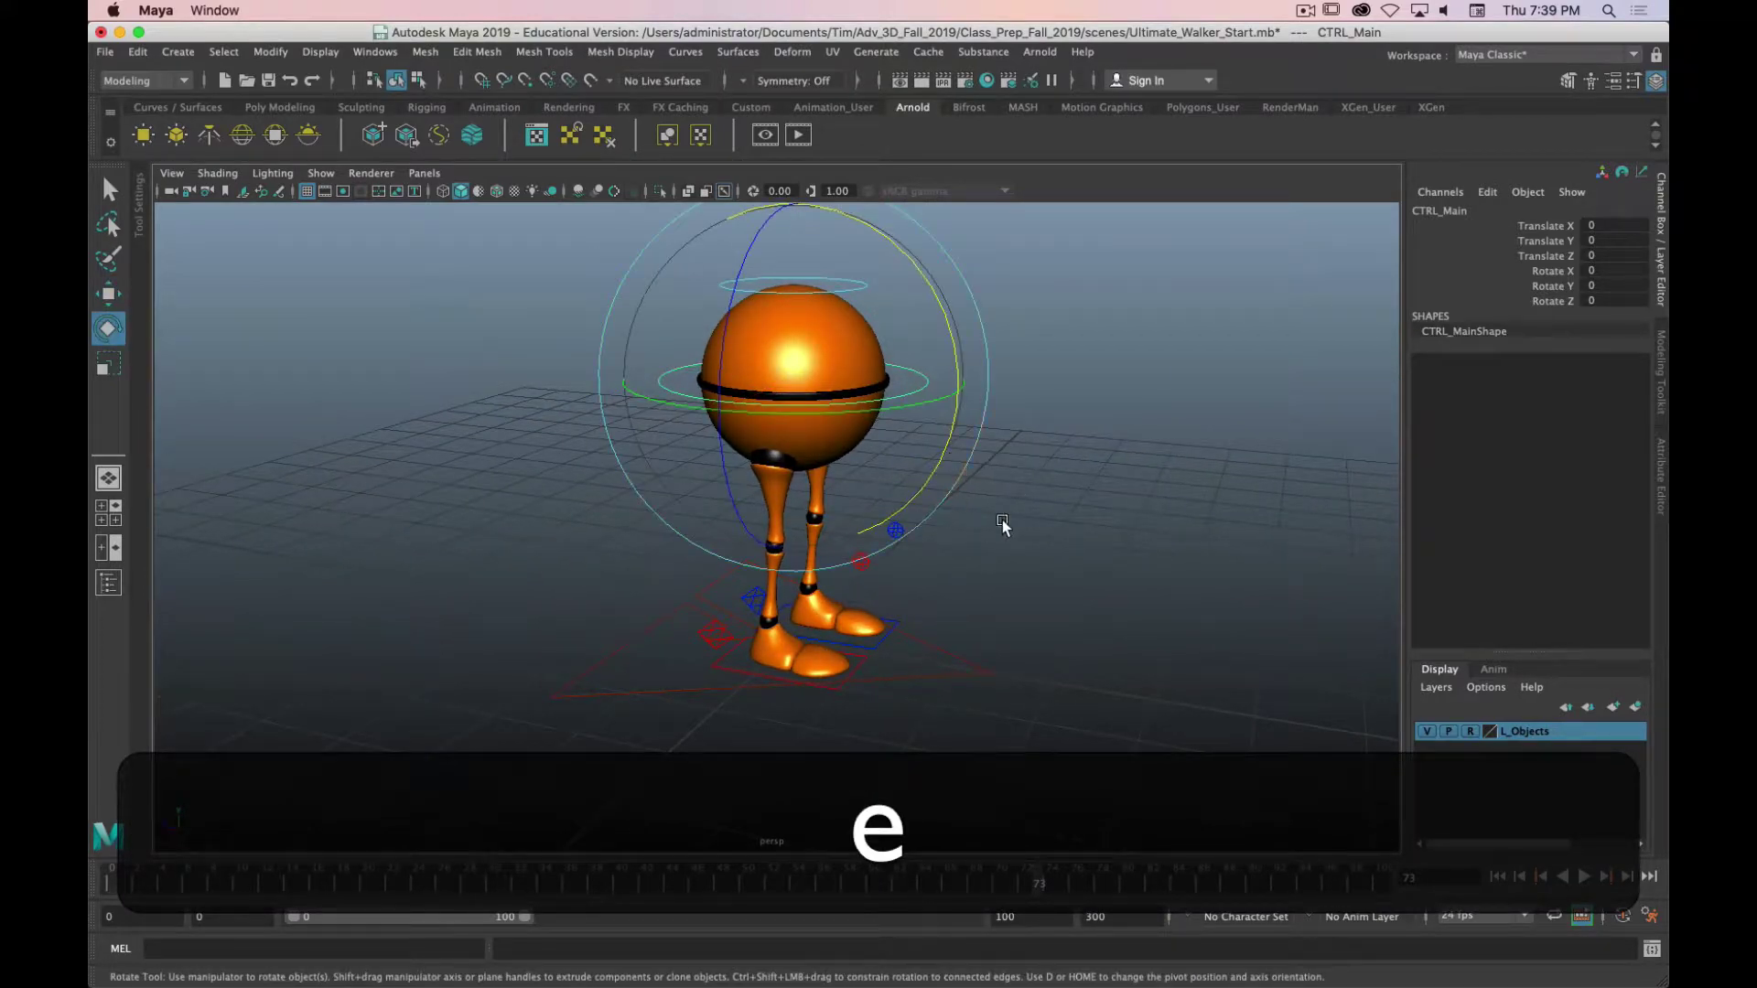
left_click_drag(1006, 525, 961, 522, "alt")
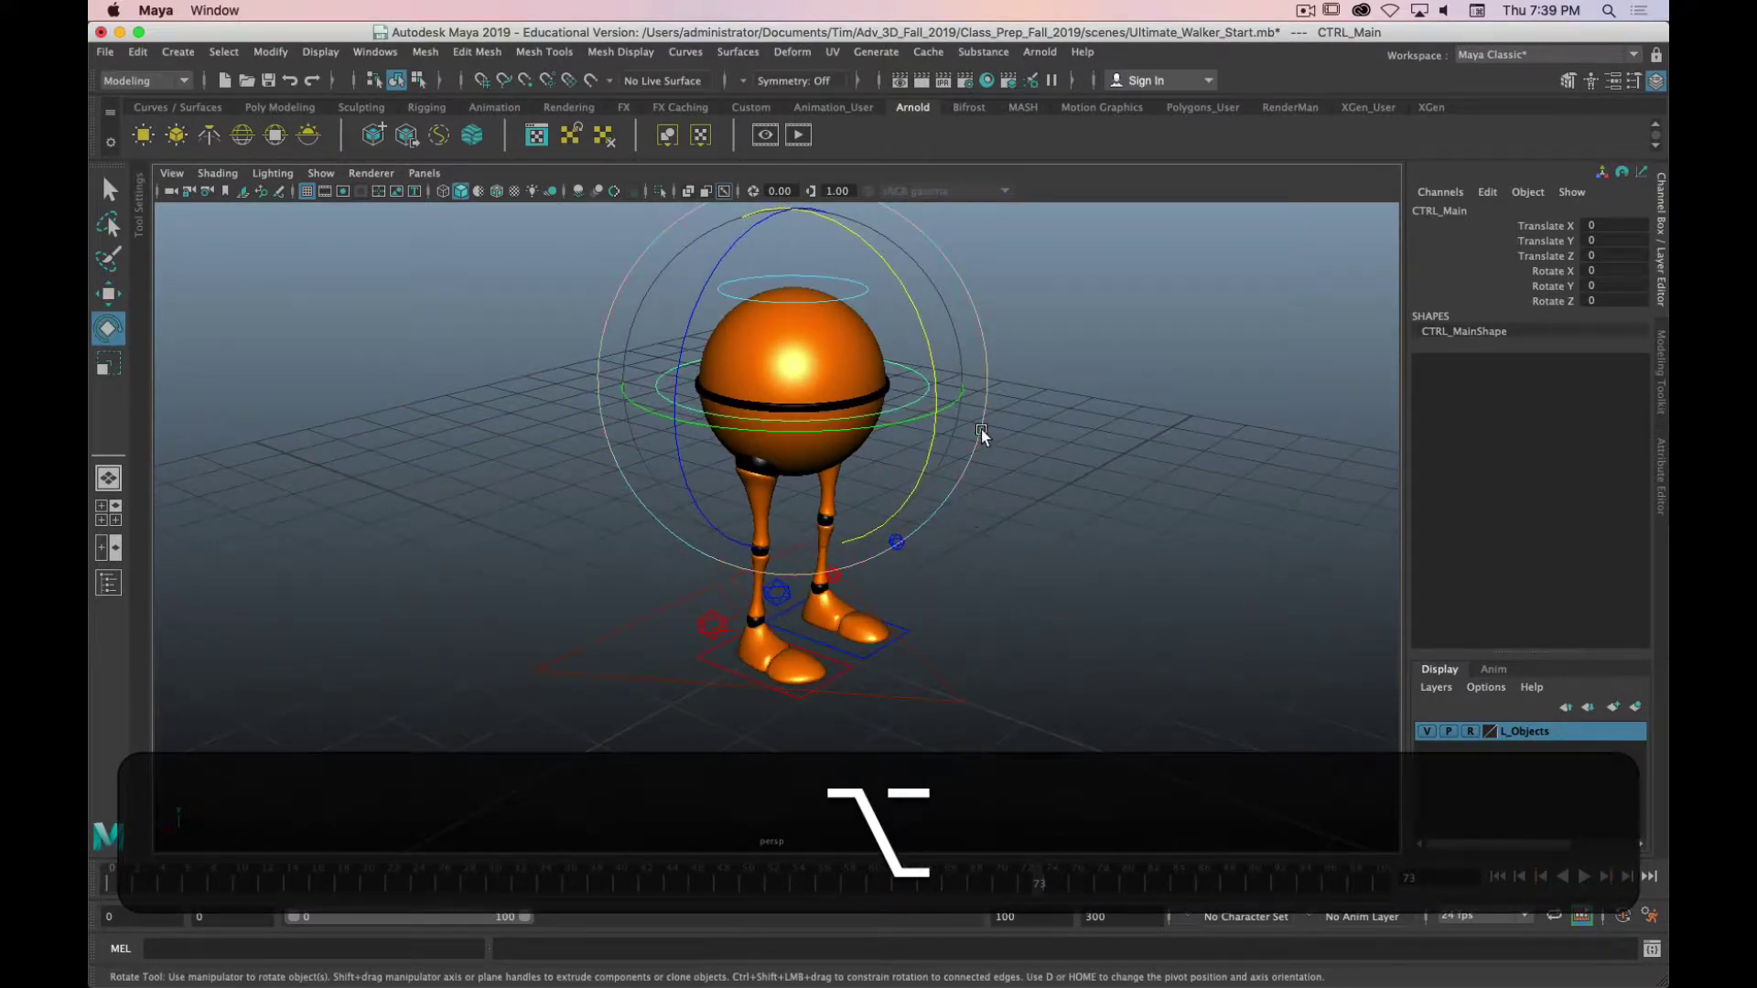
left_click_drag(981, 428, 962, 490, "alt")
key("q")
left_click(835, 338)
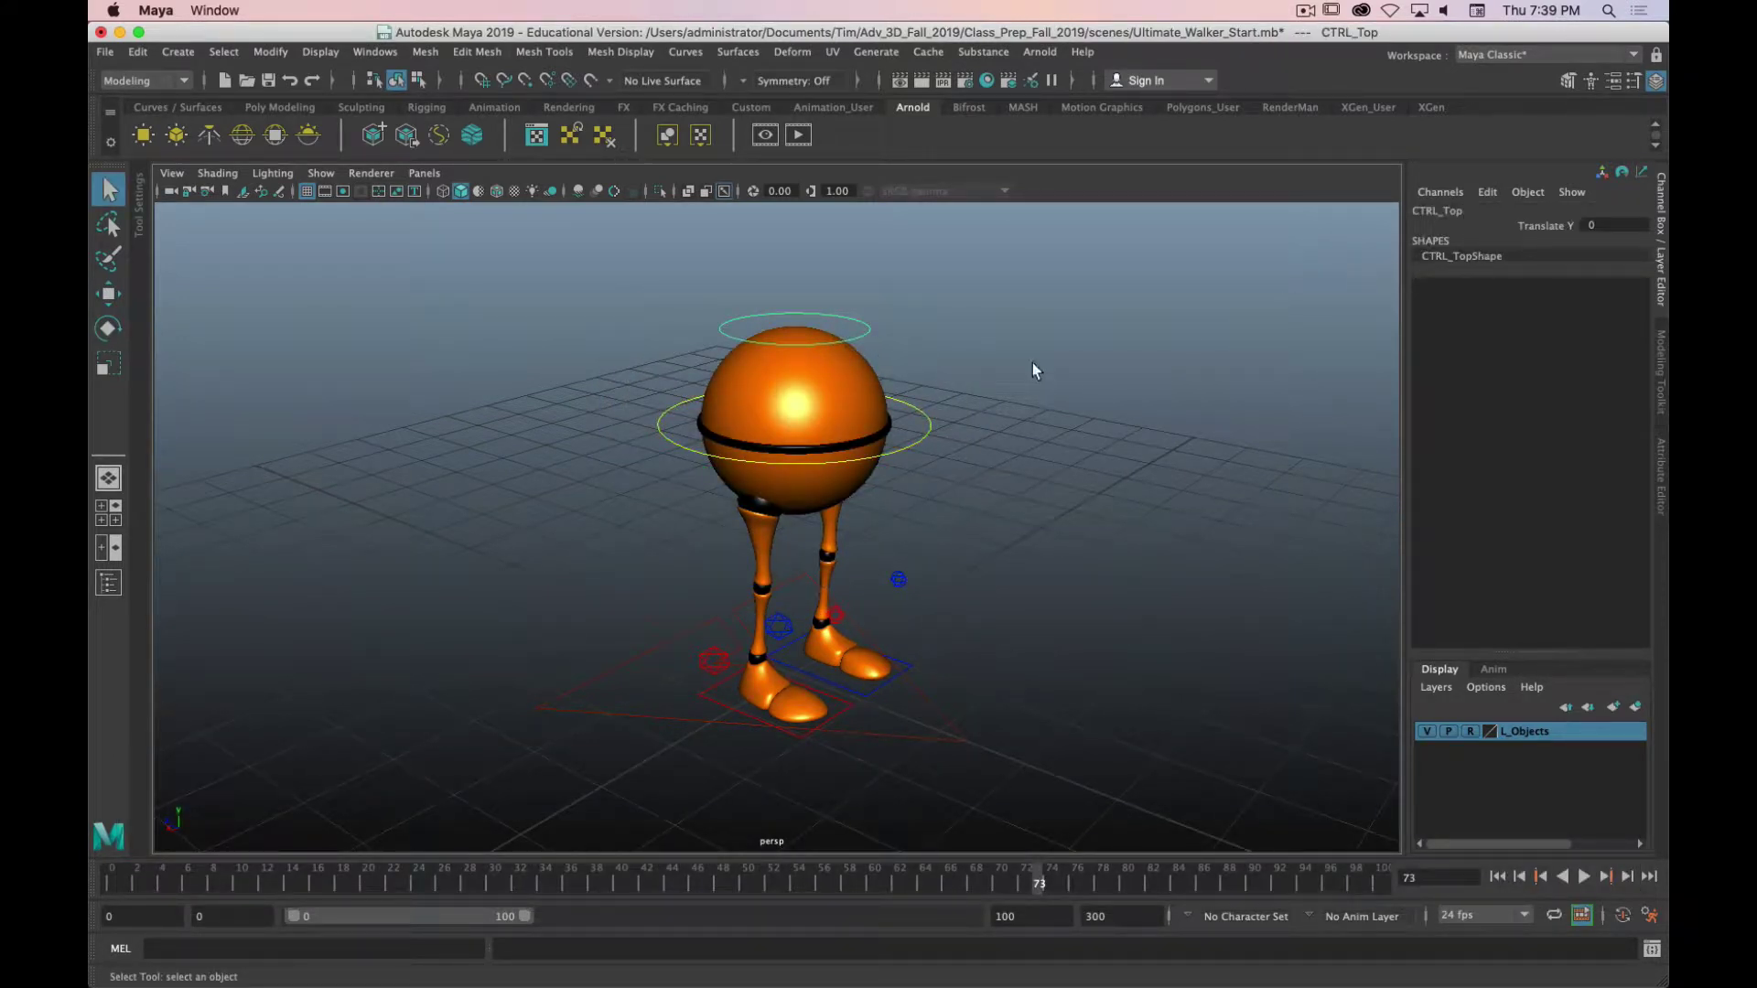
key("w")
right_click_drag(961, 328, 975, 443, "alt")
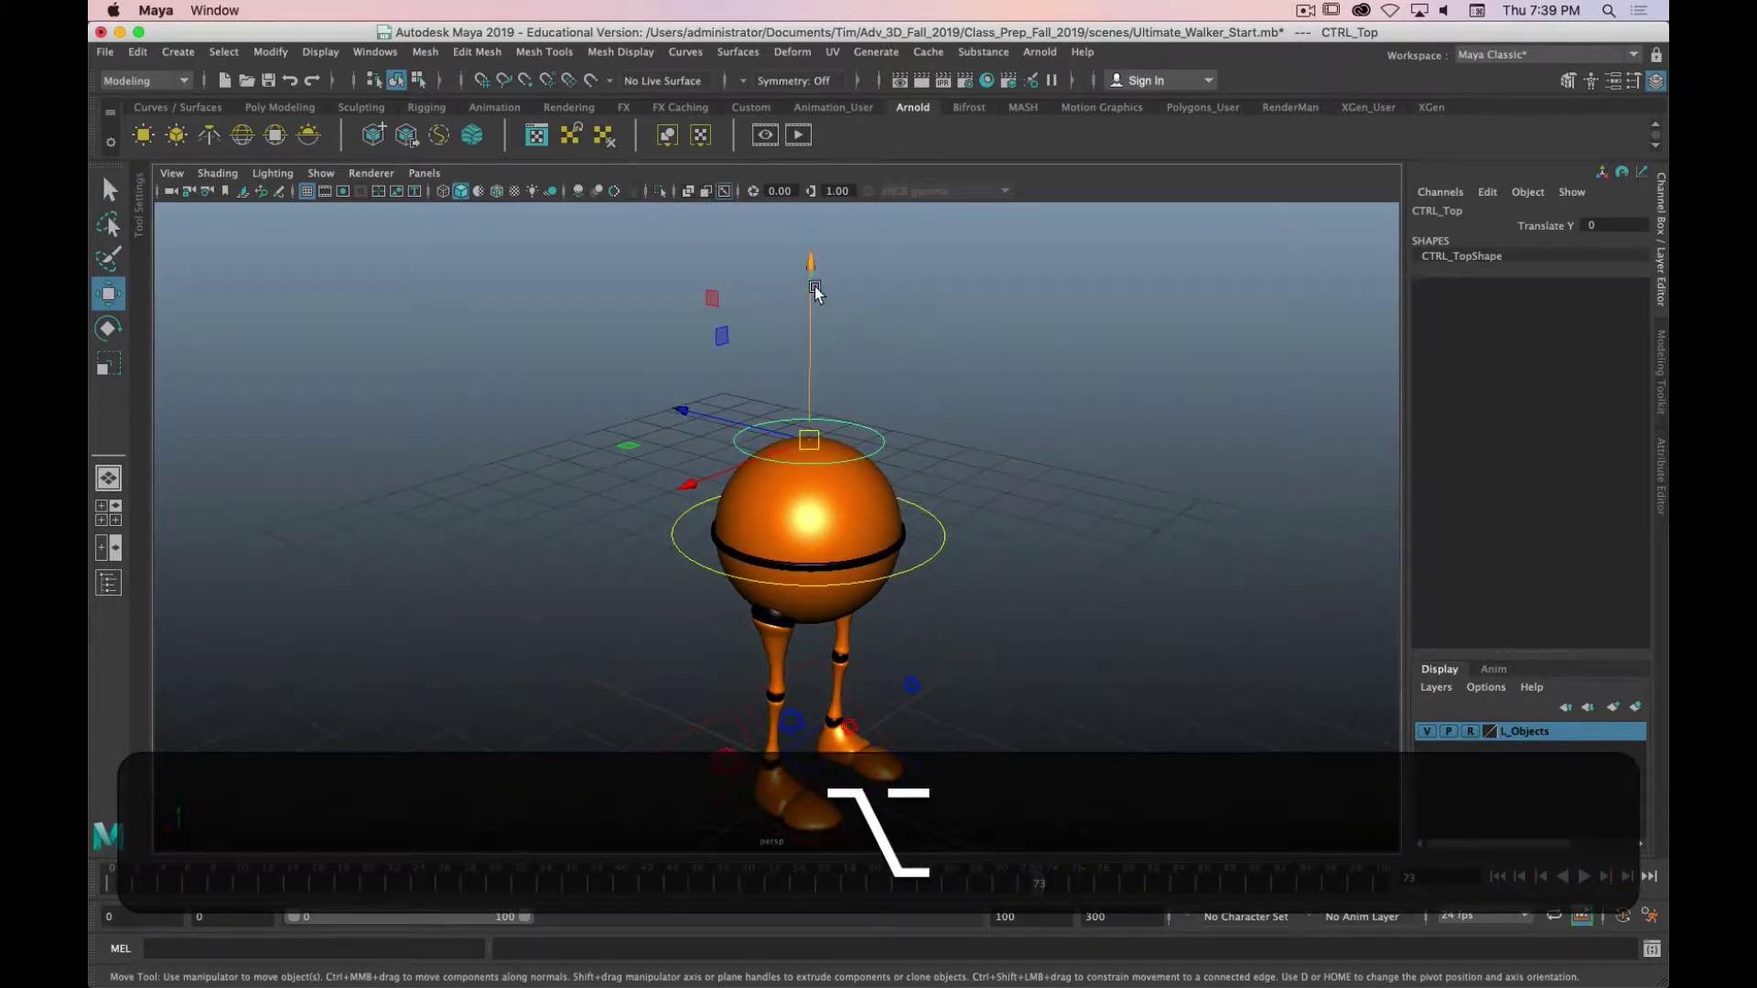
left_click_drag(814, 283, 813, 256)
middle_click_drag(890, 321, 930, 276)
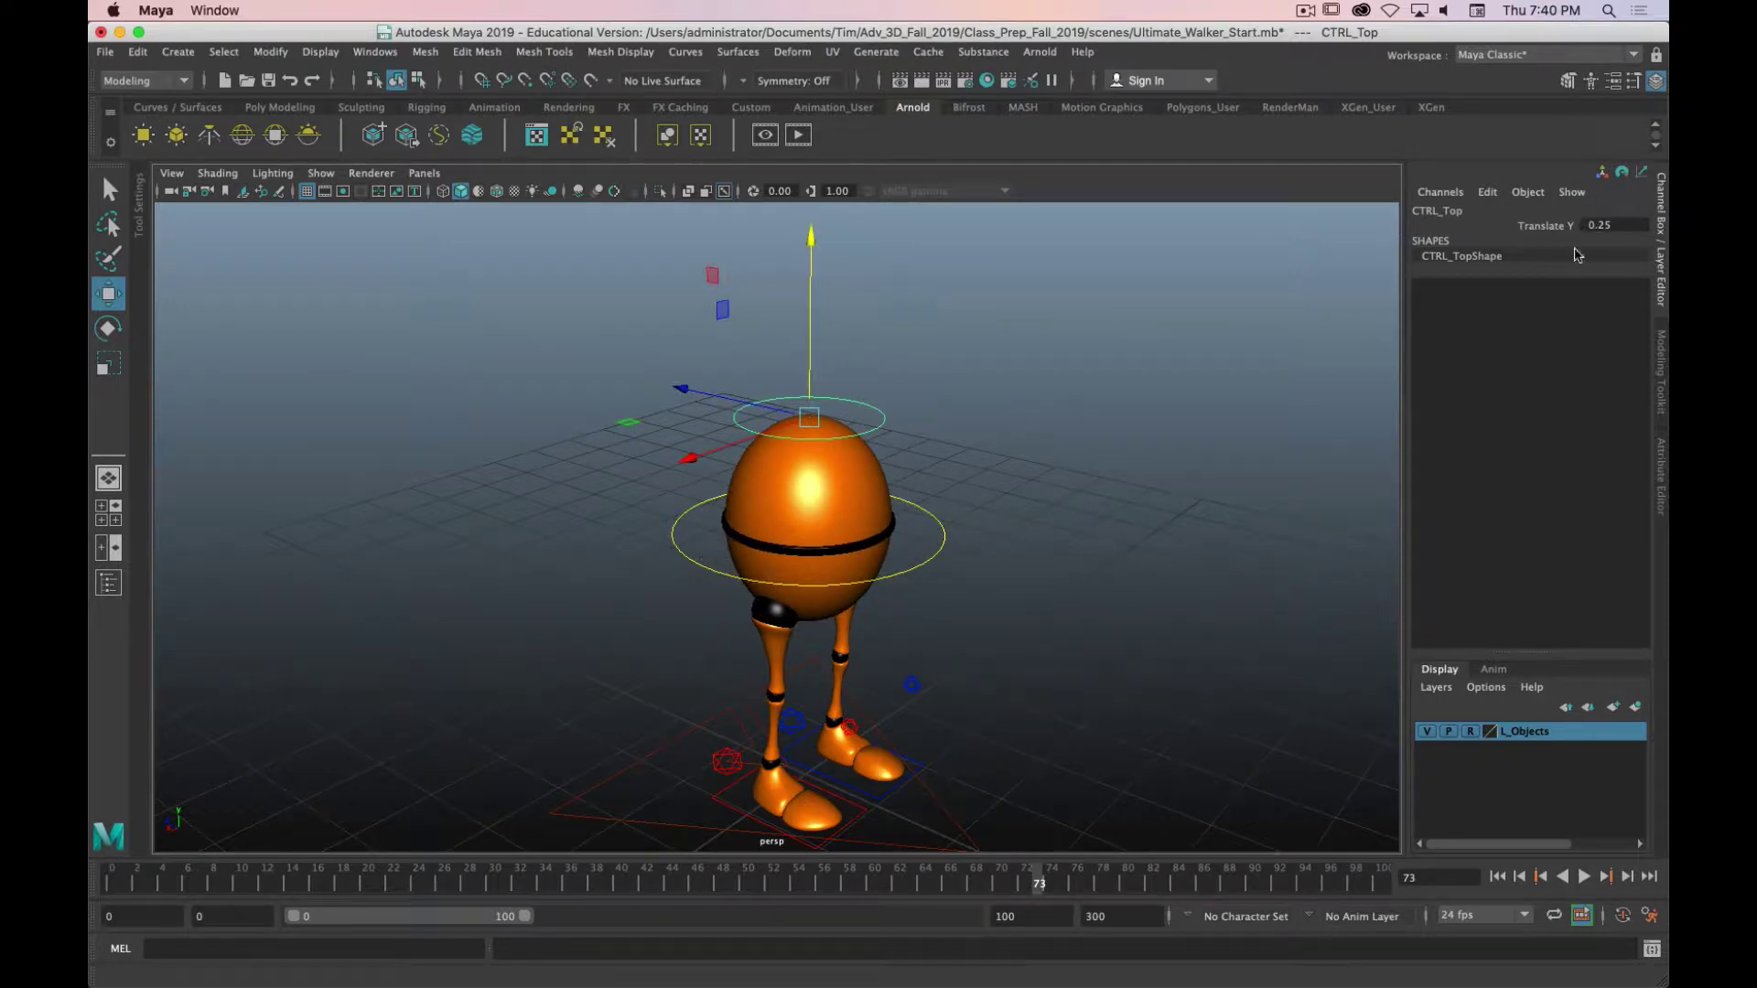
key("z")
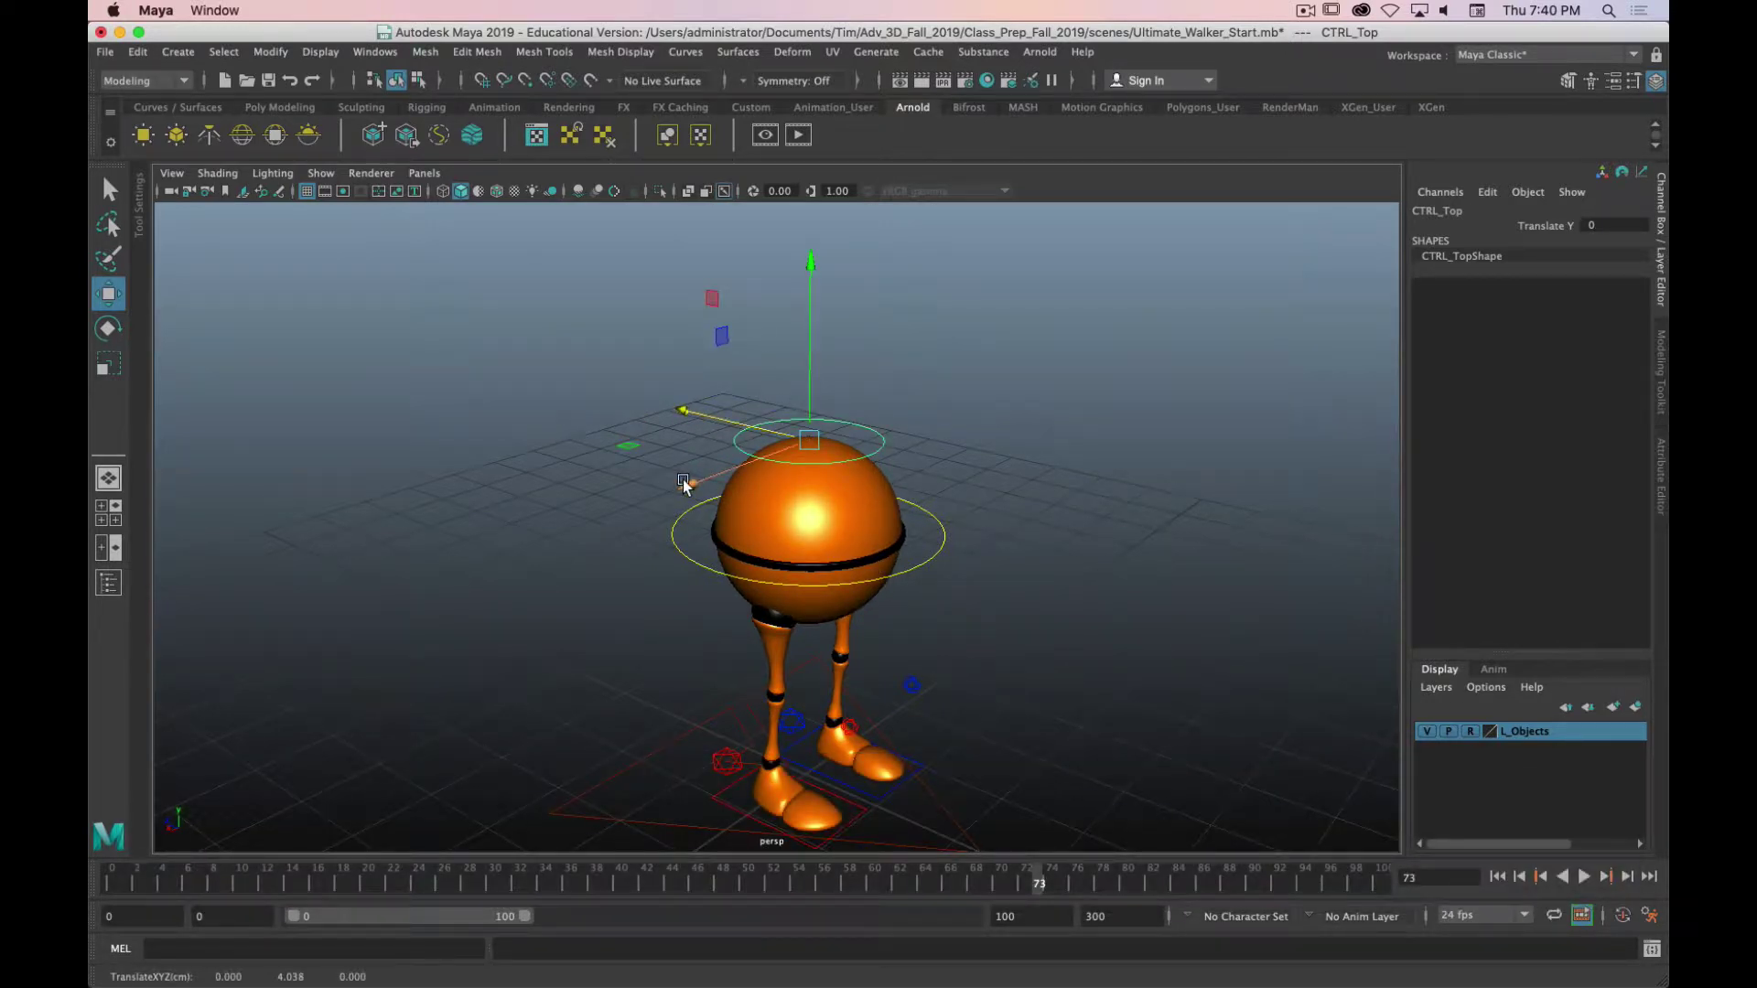
key("z")
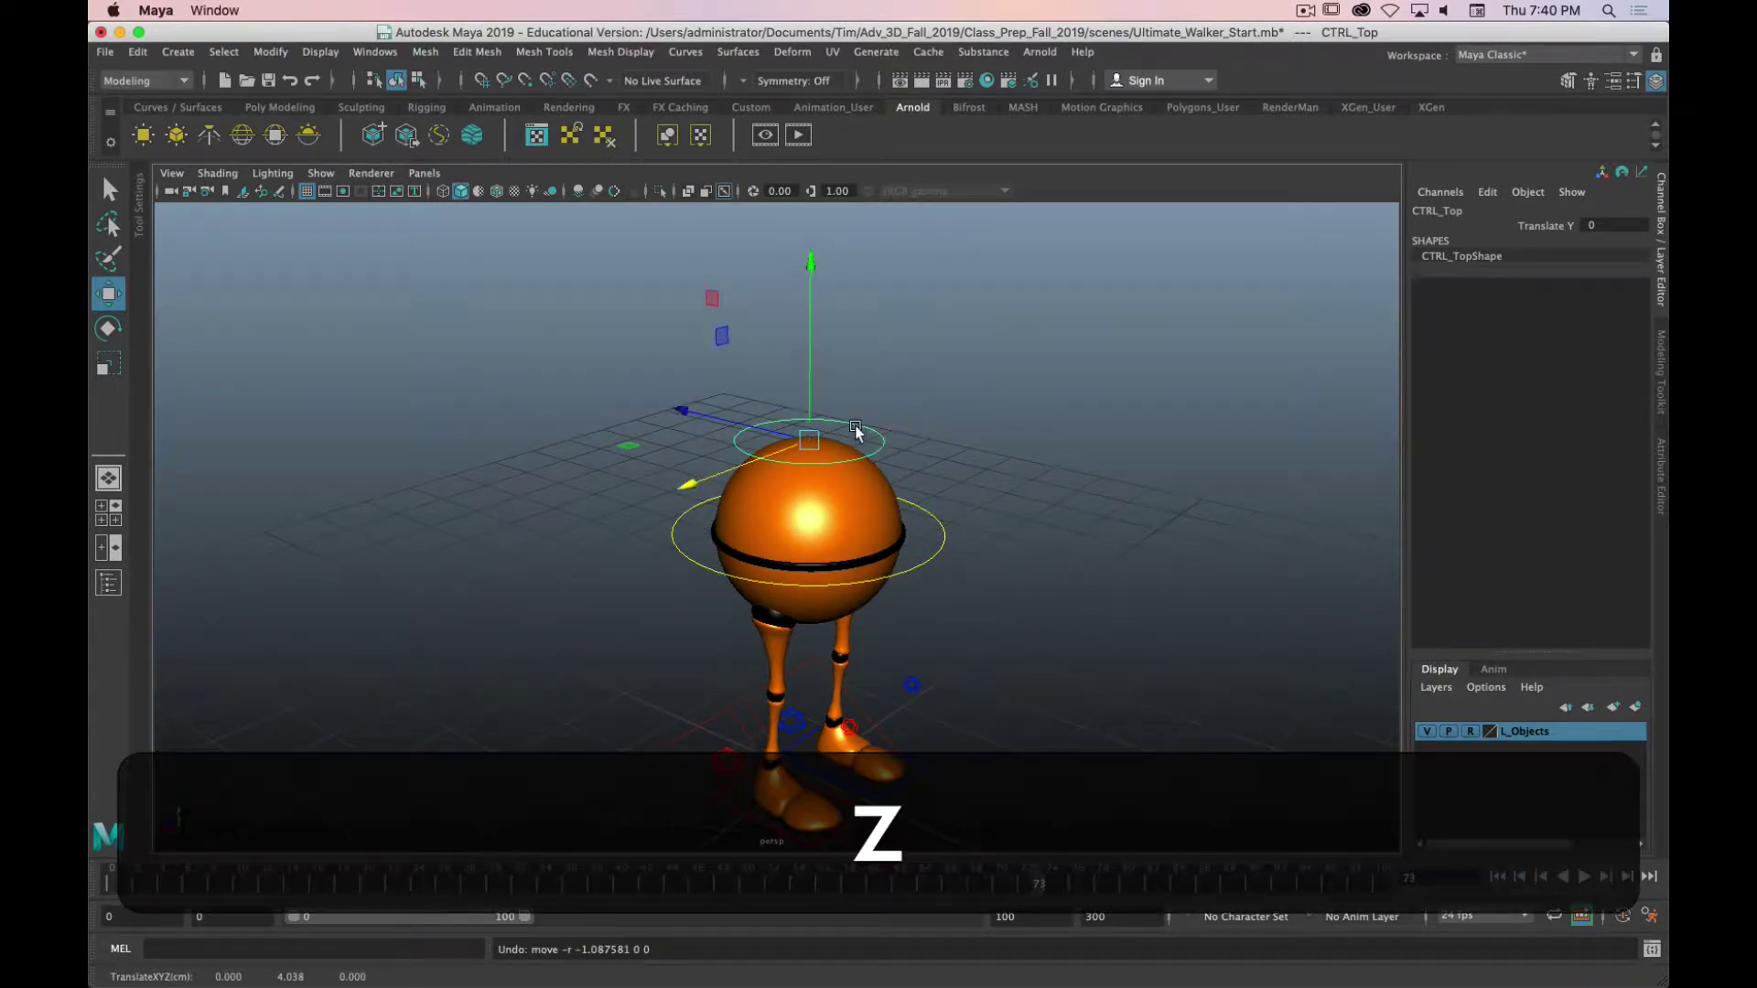
key("e")
key("r")
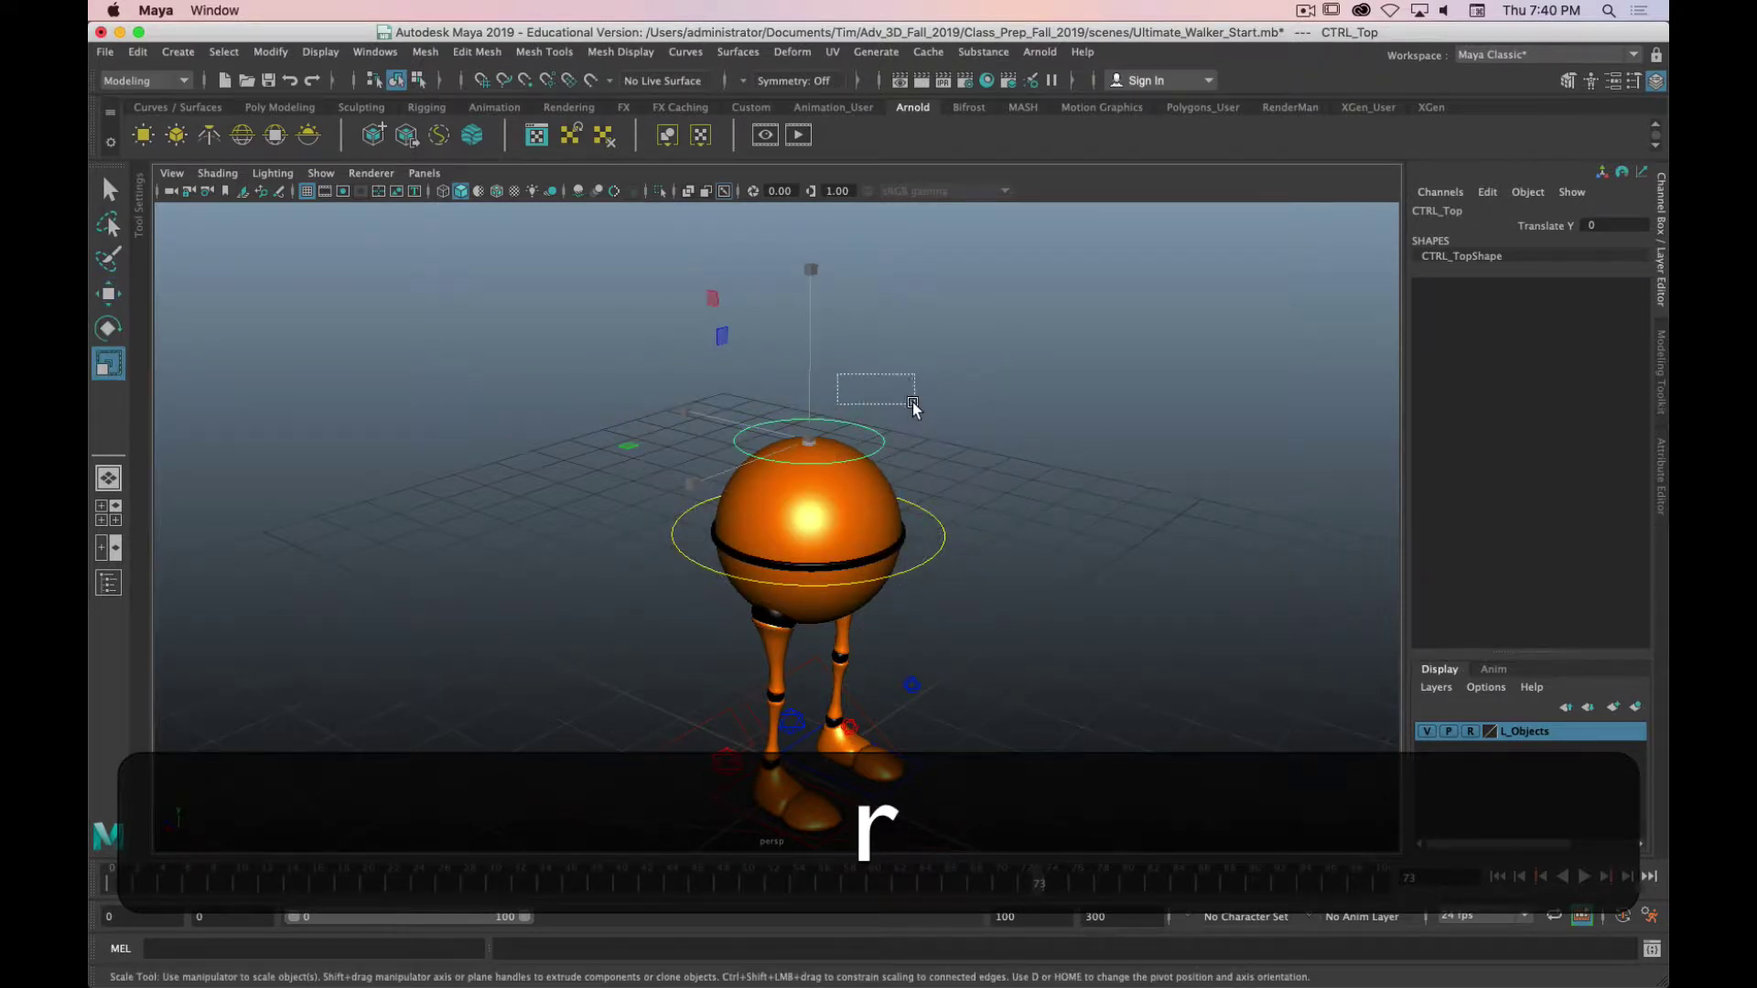
key("w")
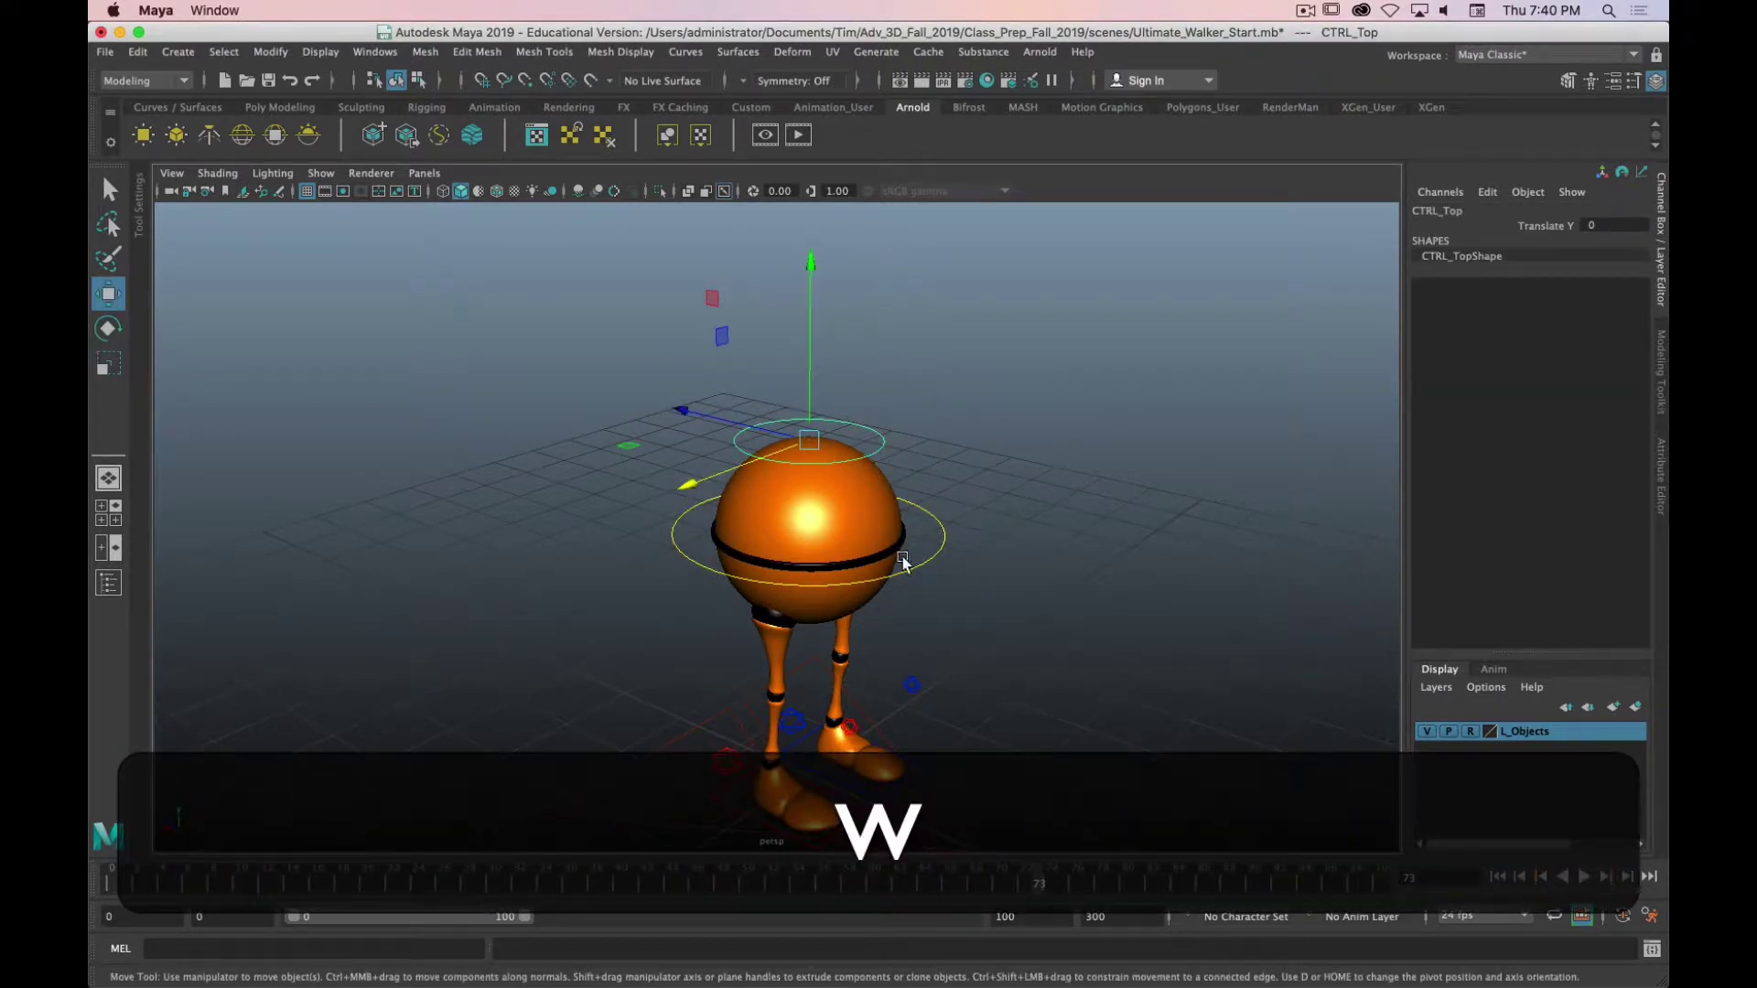
left_click_drag(903, 554, 929, 540, "alt")
mouse_move(820, 266)
left_mouse_down()
mouse_move(837, 316)
mouse_move(836, 295)
left_mouse_up()
key("alt+z")
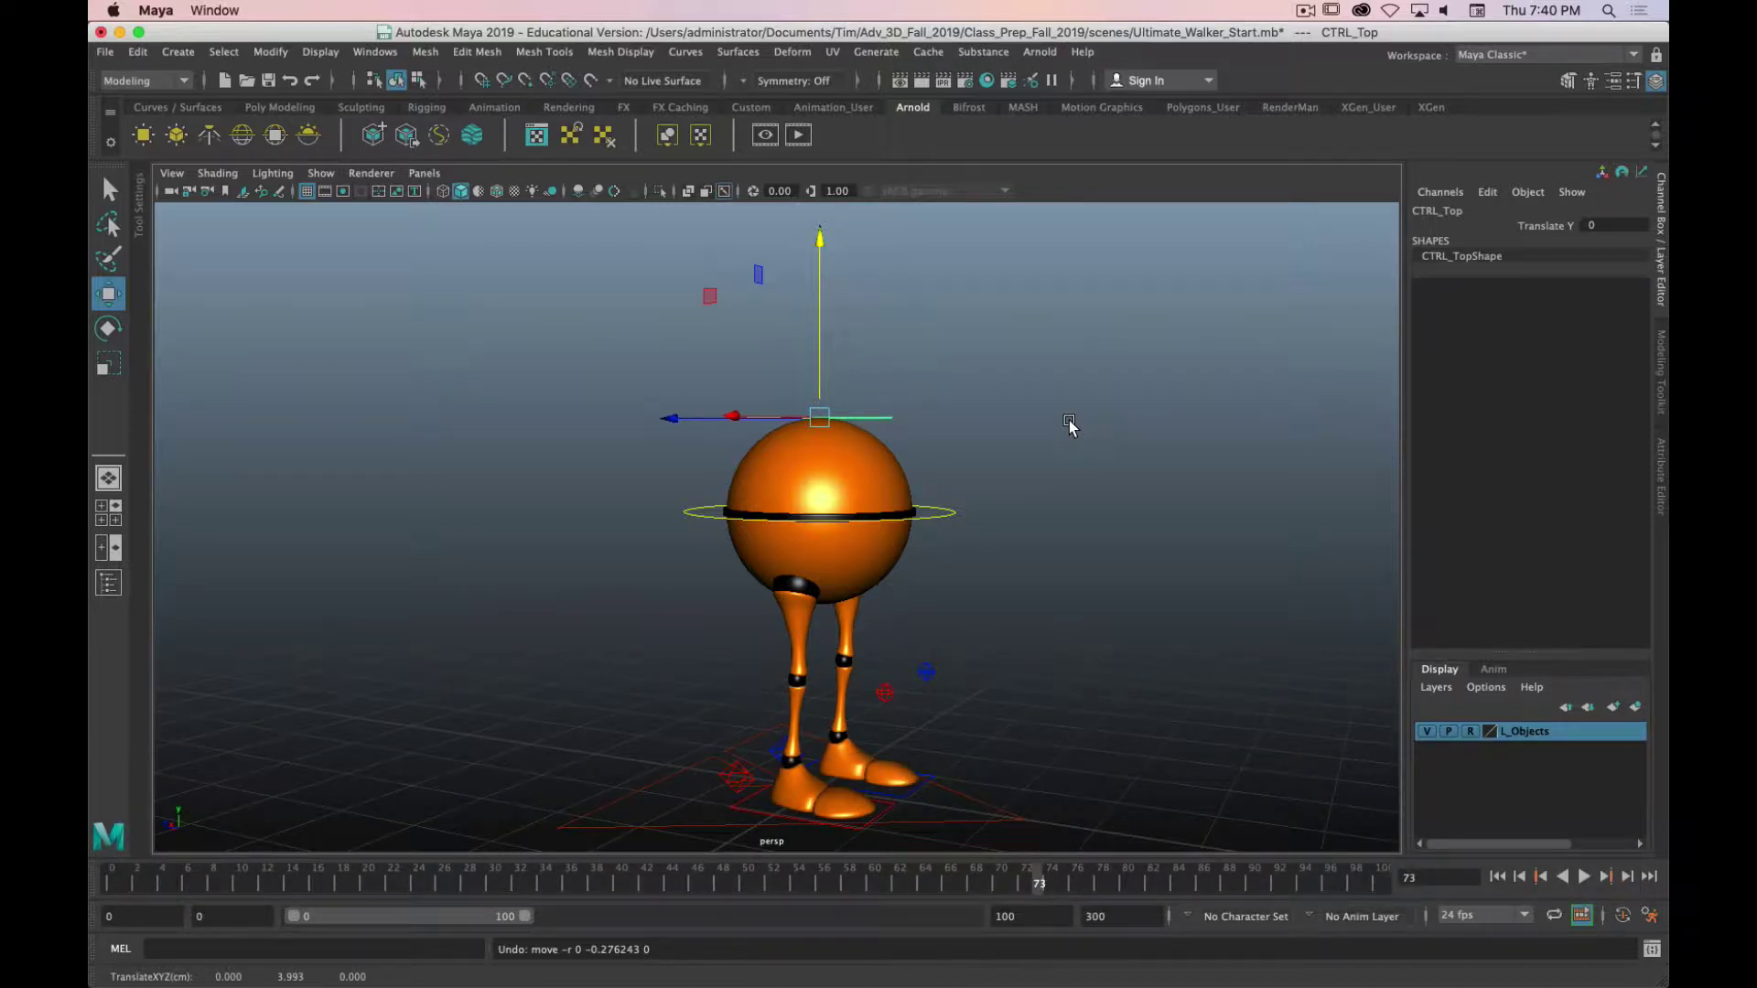
left_click_drag(1089, 449, 1052, 607, "alt")
Select CTRL_Root, move the whole rig with it, and undo the move.
left_click(969, 624)
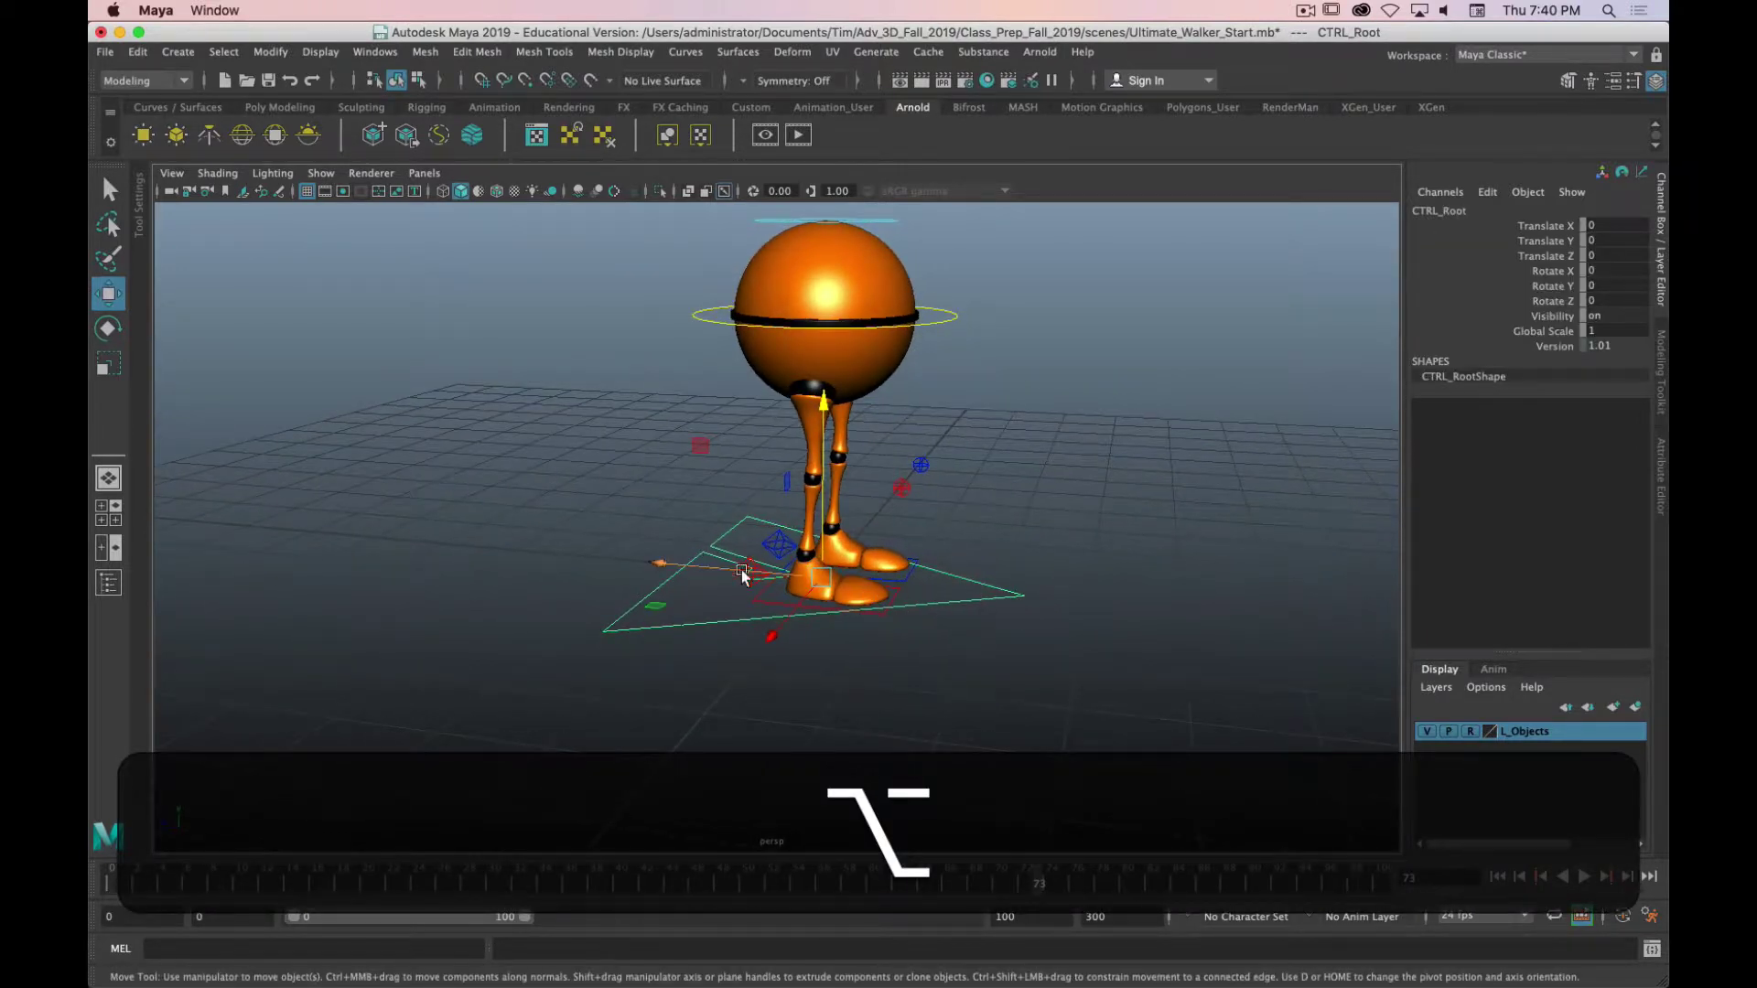
middle_click_drag(711, 562, 754, 742, "alt")
key("z")
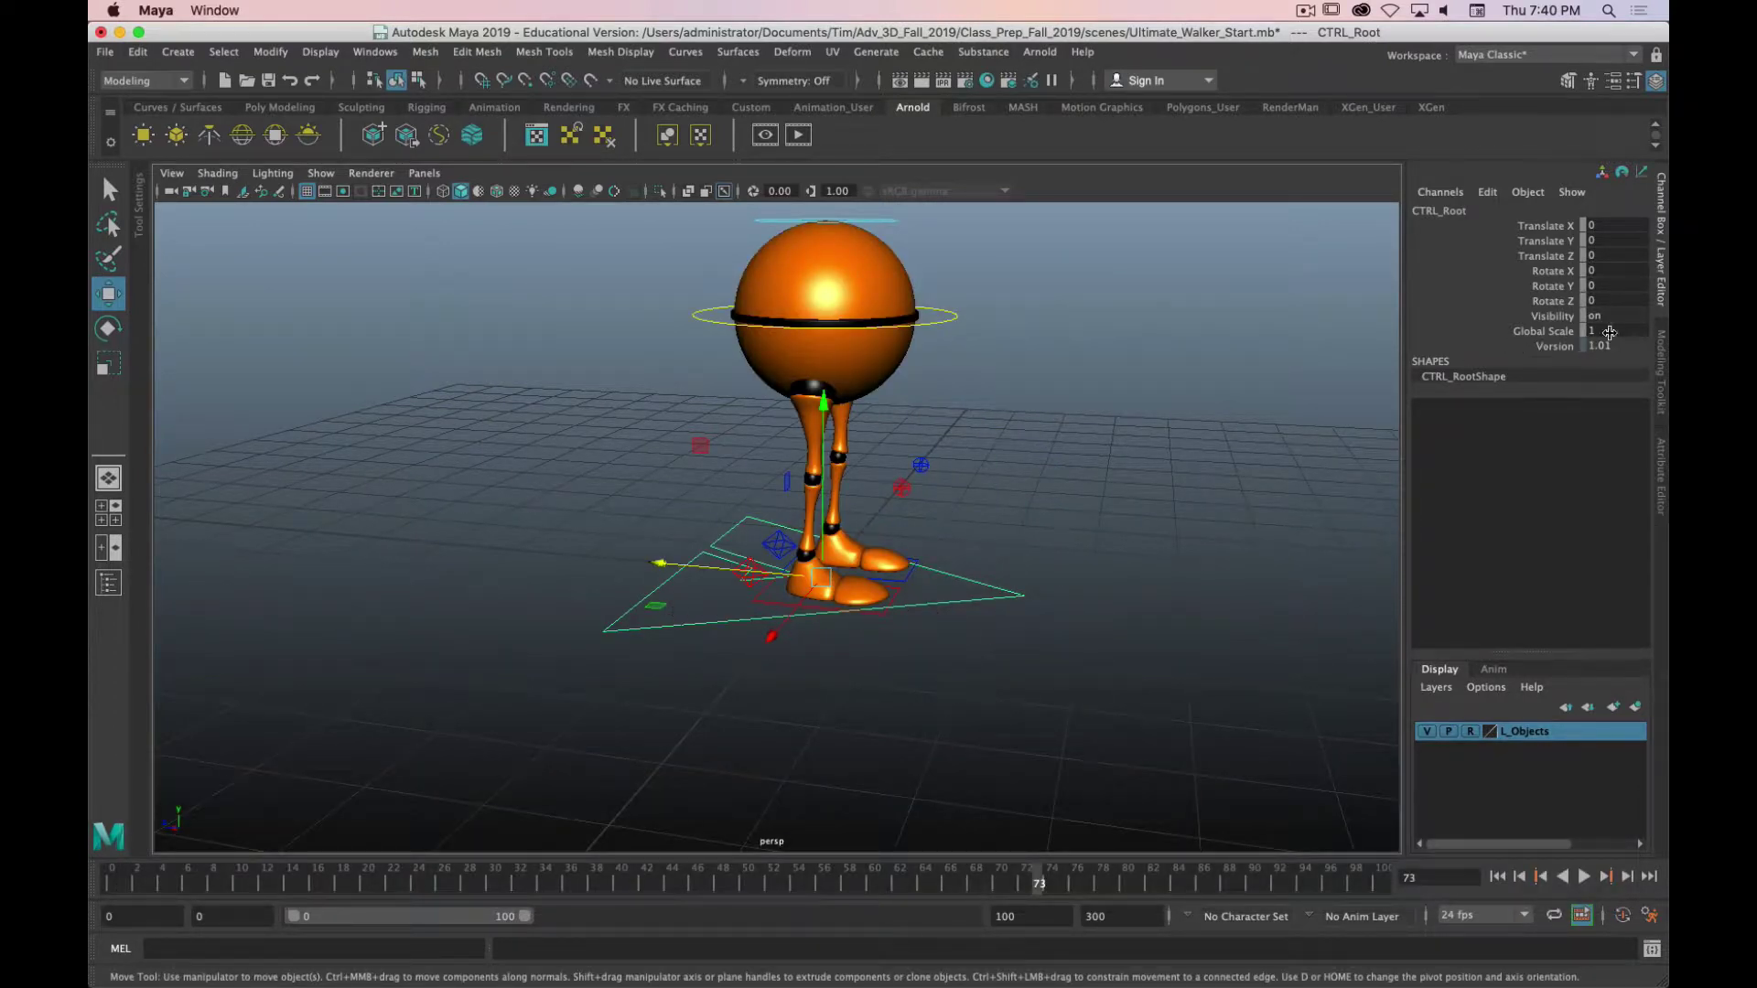
Raise Global Scale, revert it to 1, then duplicate the root as CTRL_Root1.
left_click(1543, 332)
middle_click_drag(1266, 392, 1206, 409)
key("z")
key("z")
key("z")
key("z")
key("z")
key("z")
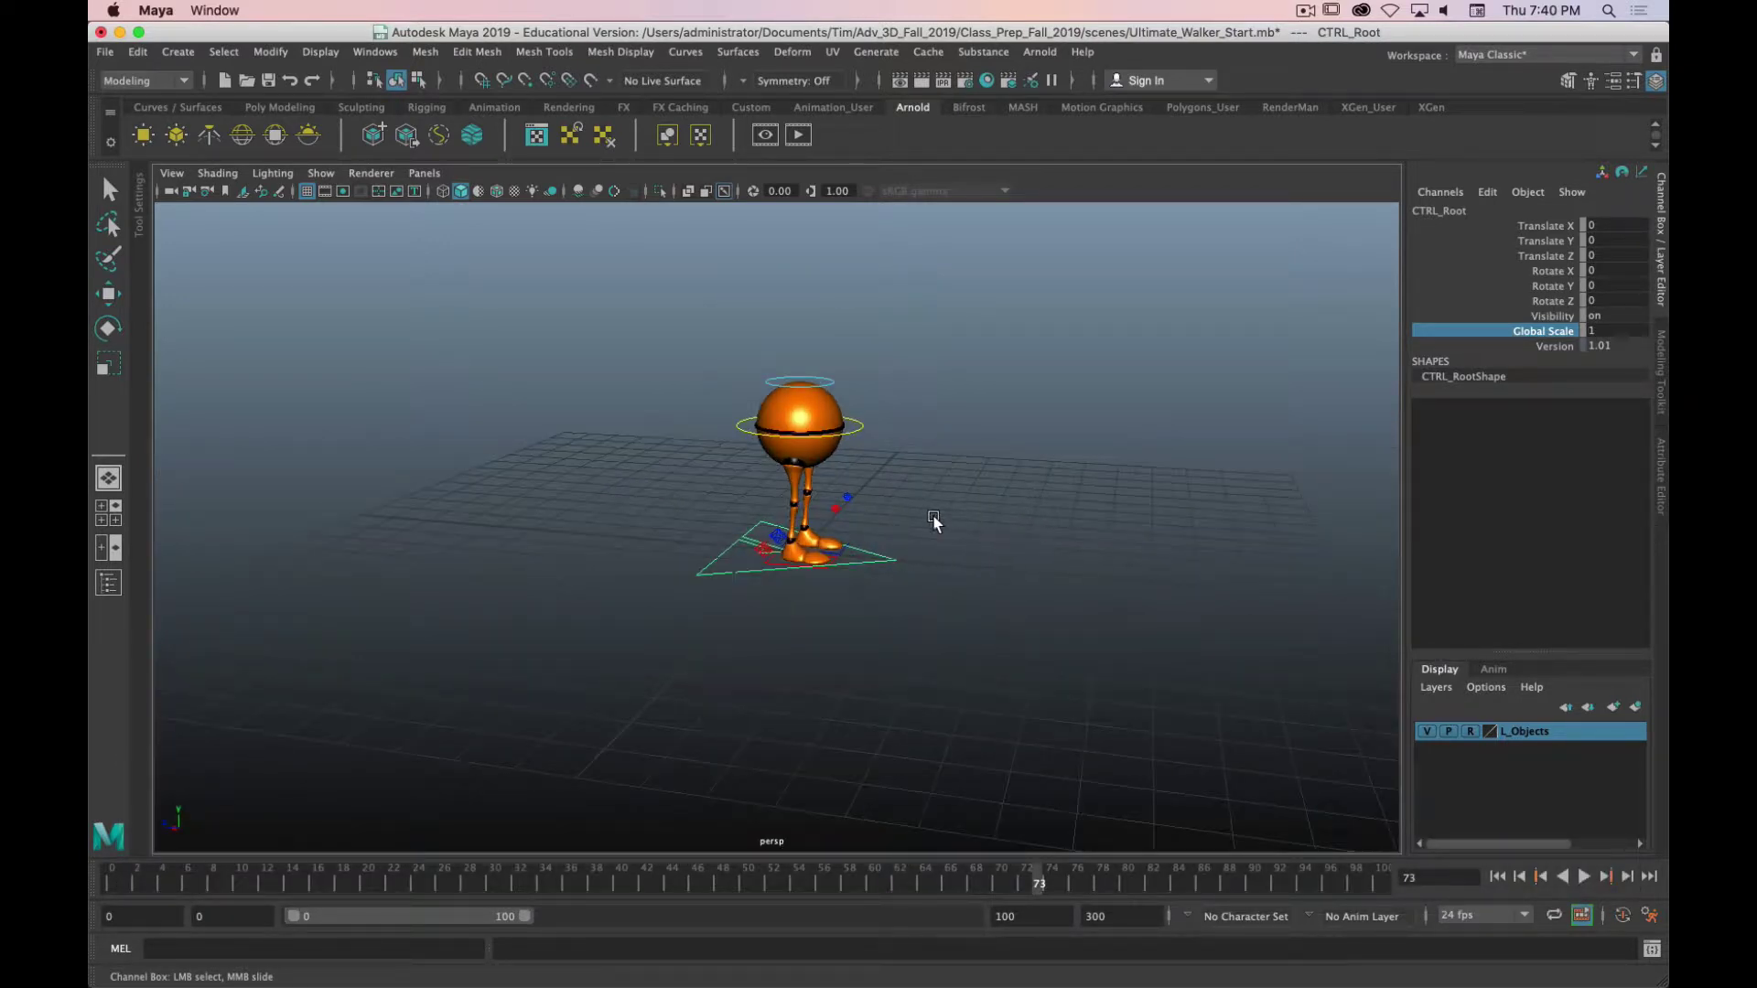
key("super+d")
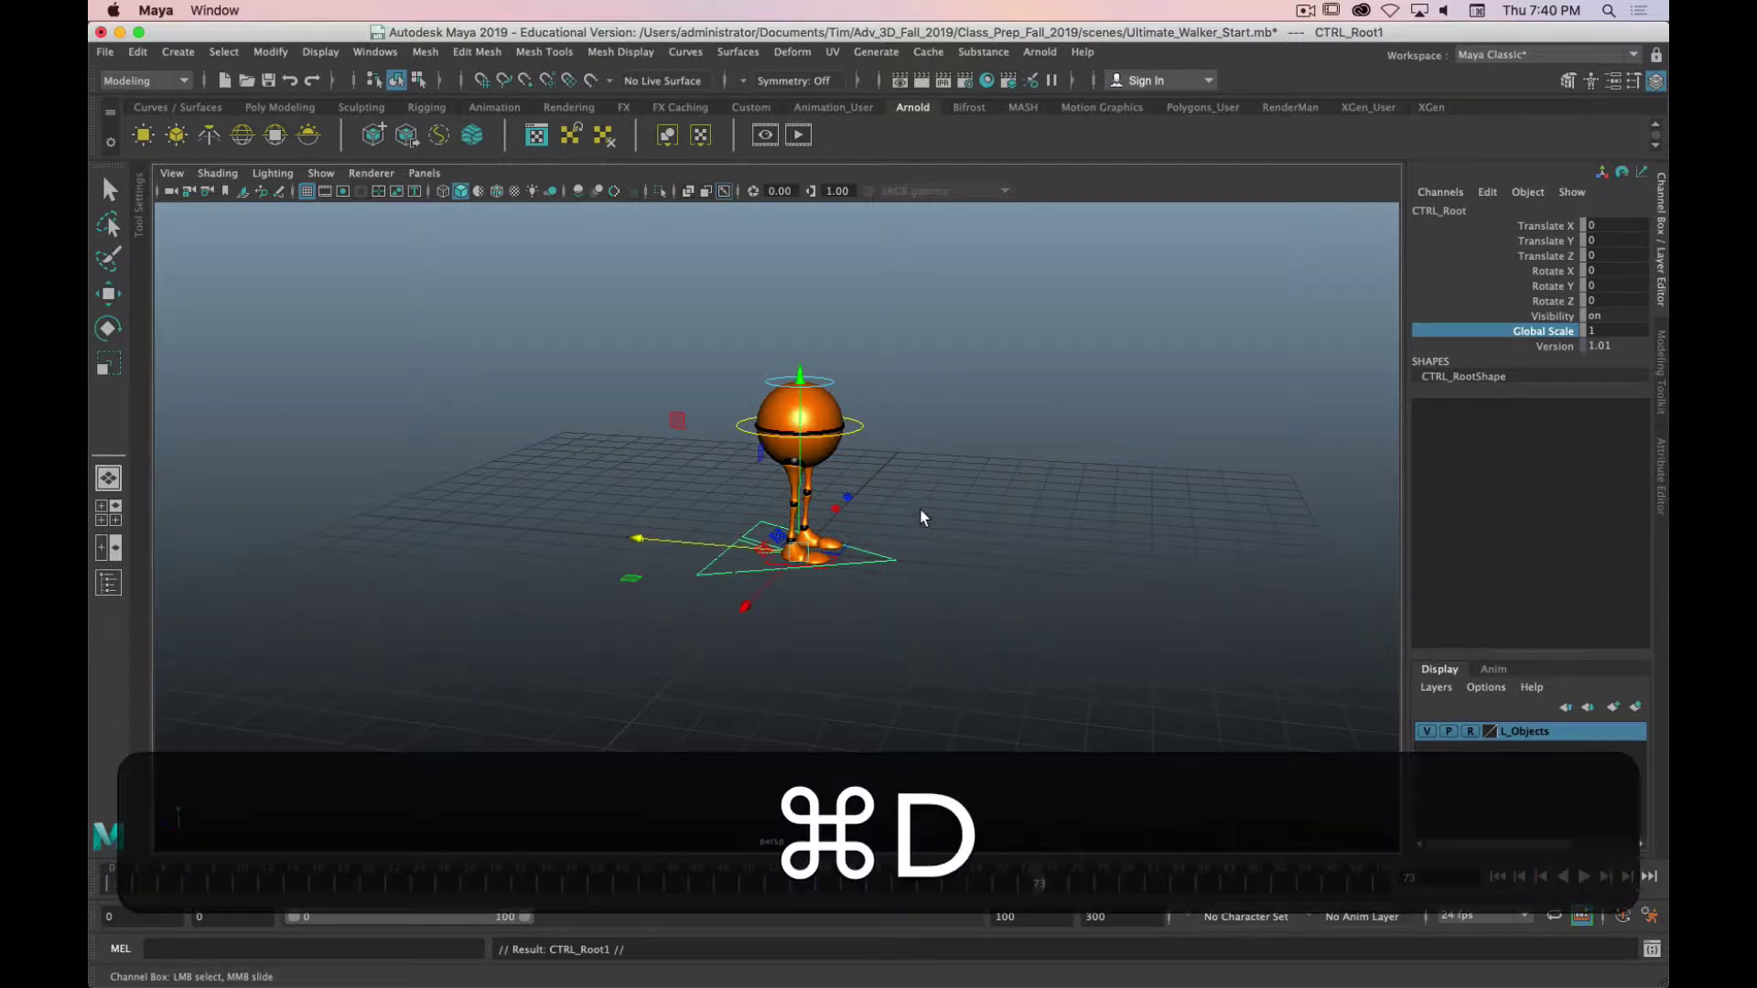
Undo the duplicate root's move, duplicate the whole walker, undo its move, and reselect the root.
left_click_drag(638, 535, 787, 564)
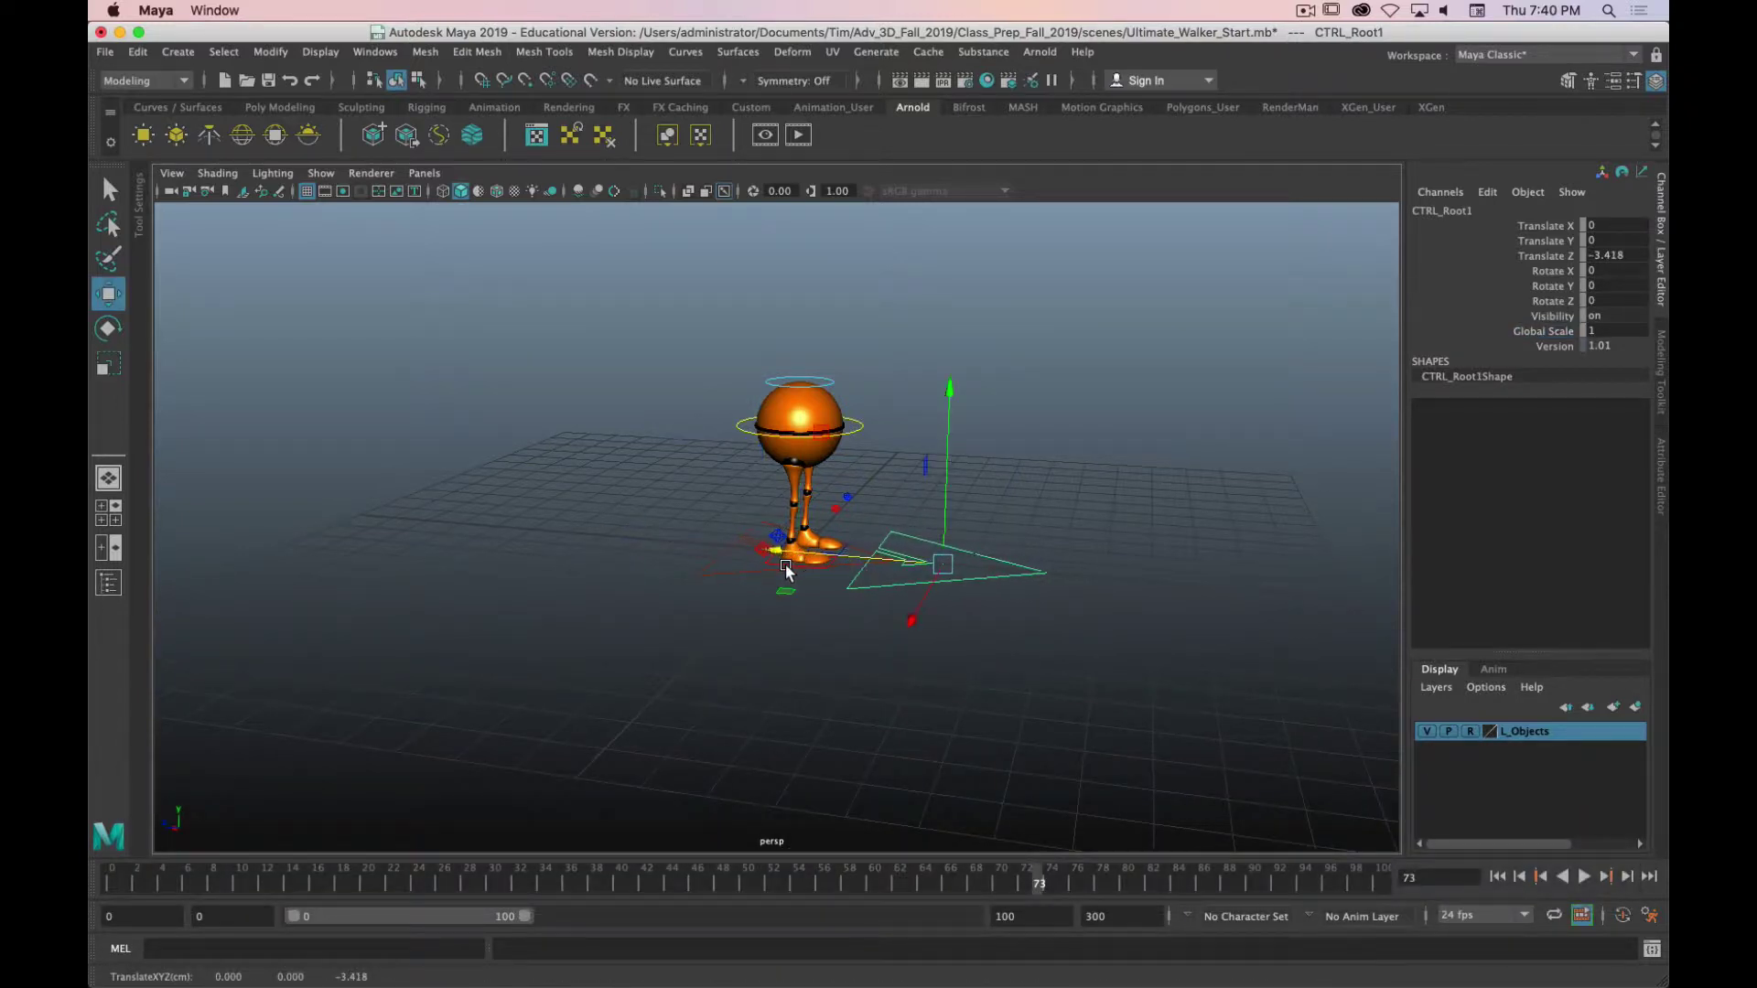
key("super+z")
key("Up")
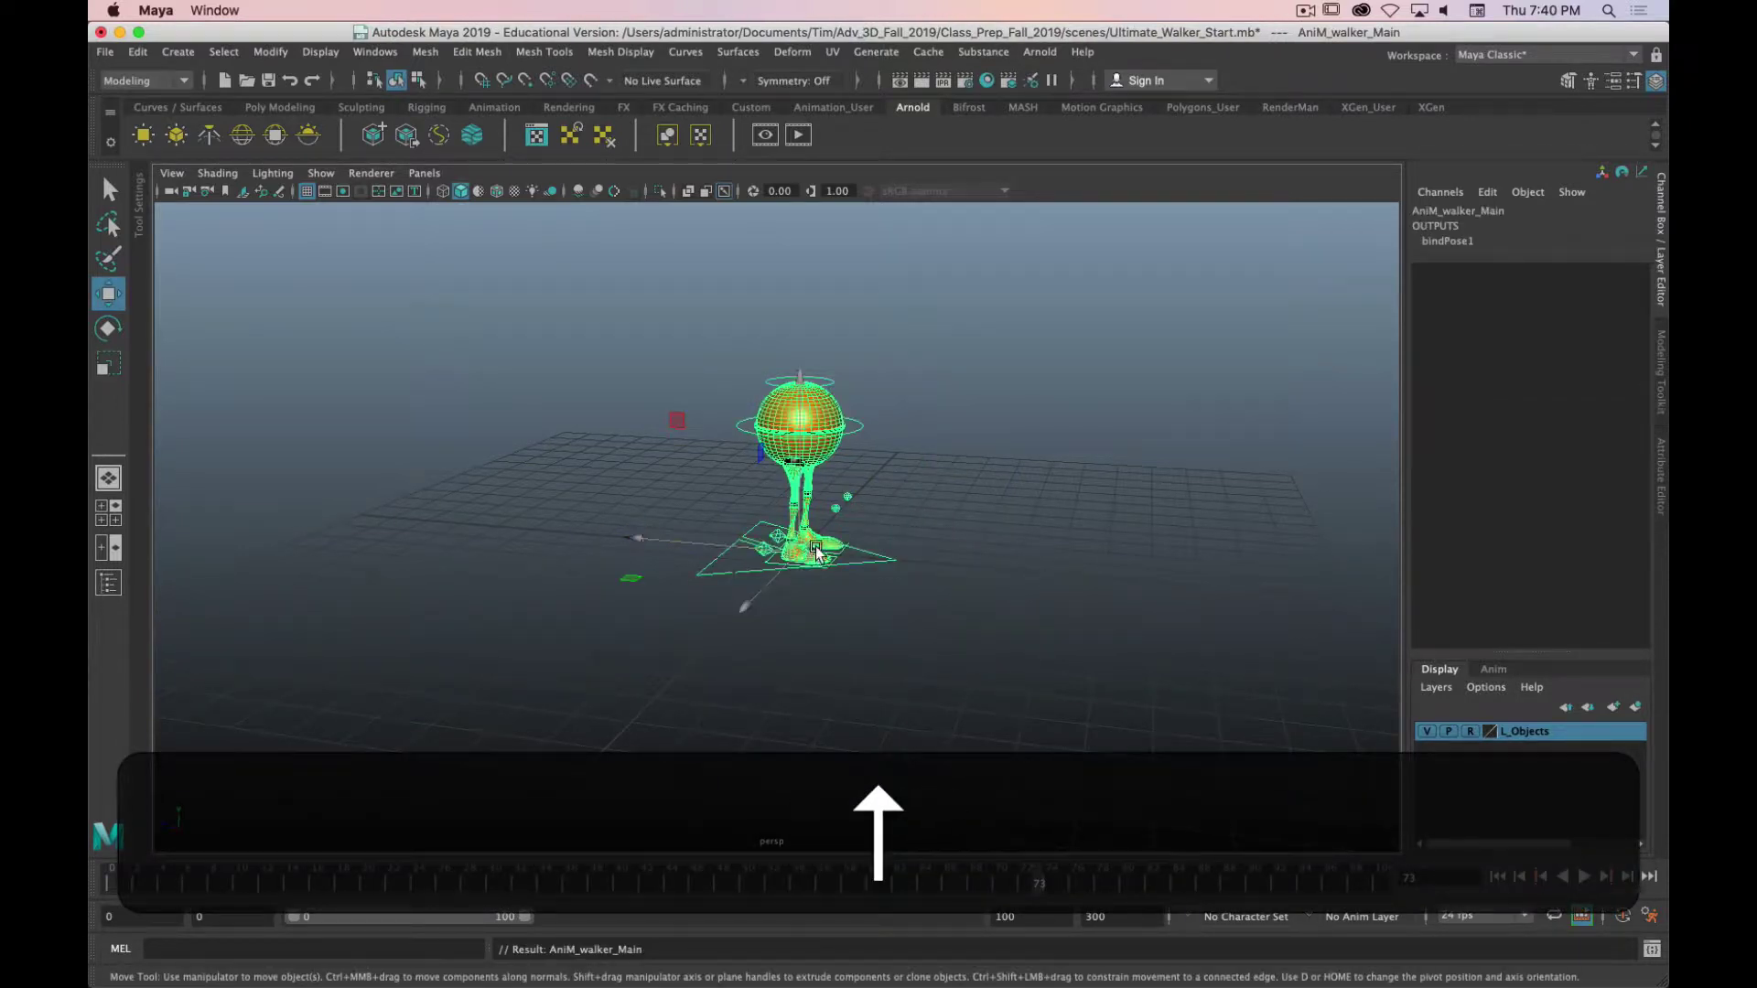
key("super+d")
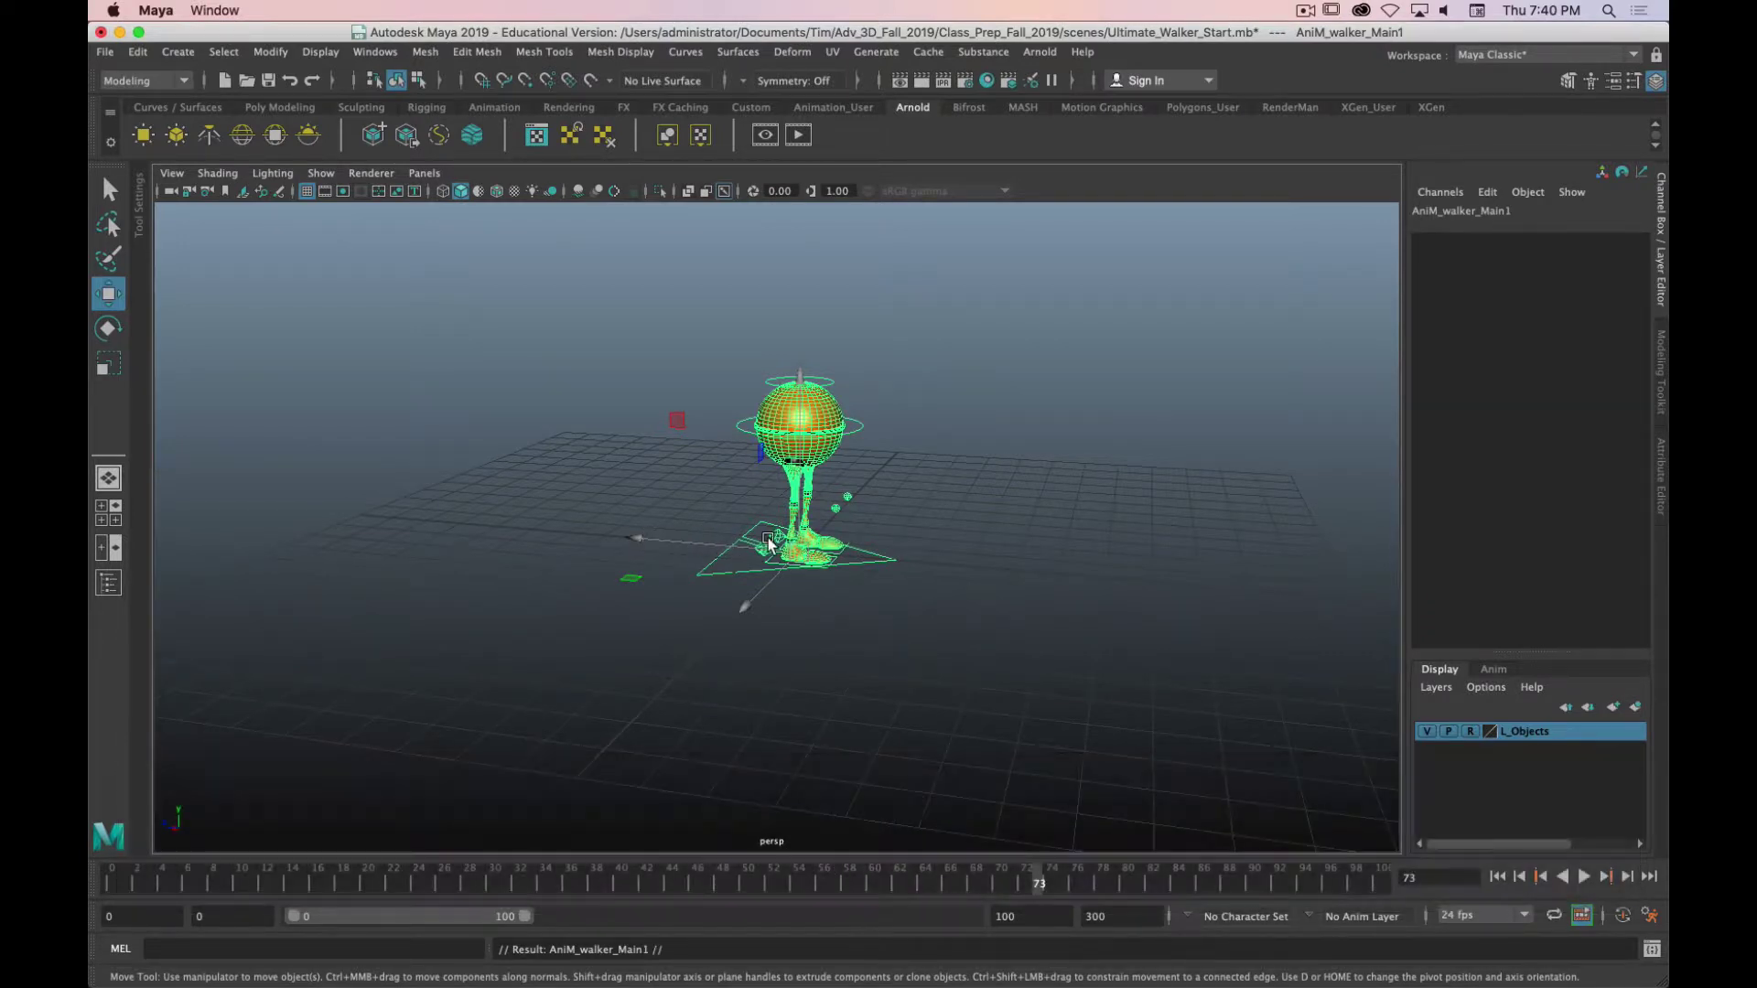
key("w")
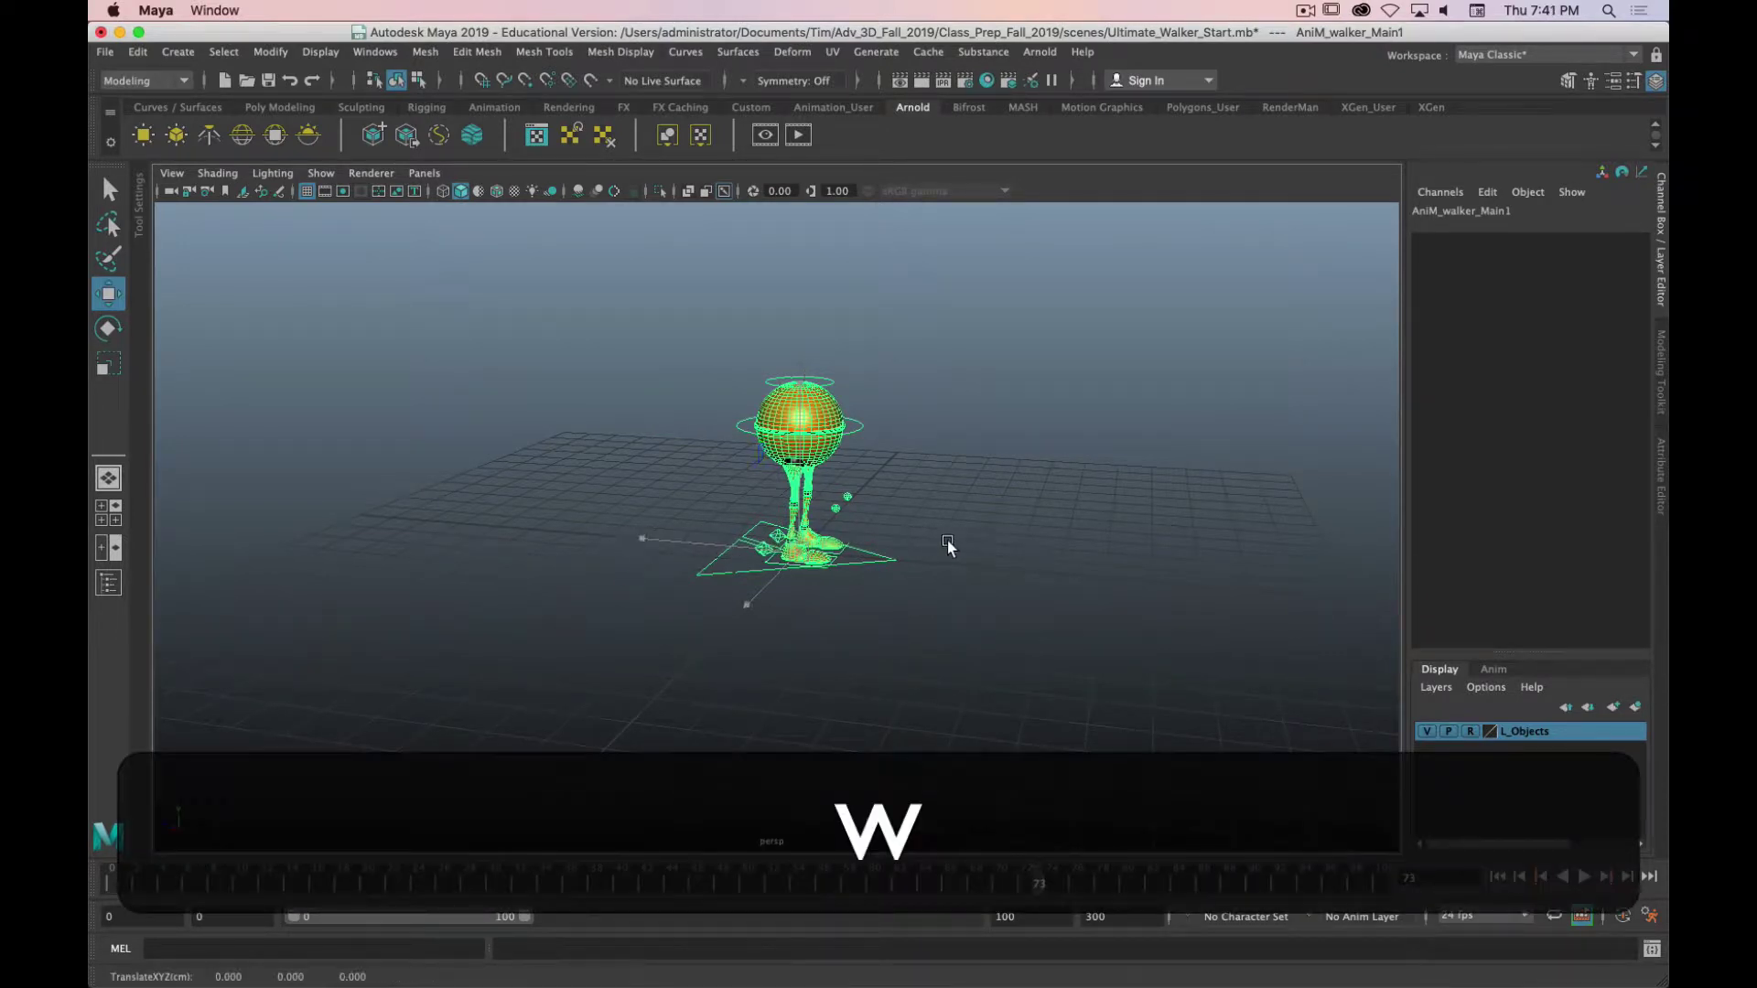
key("z")
key("z")
key("z")
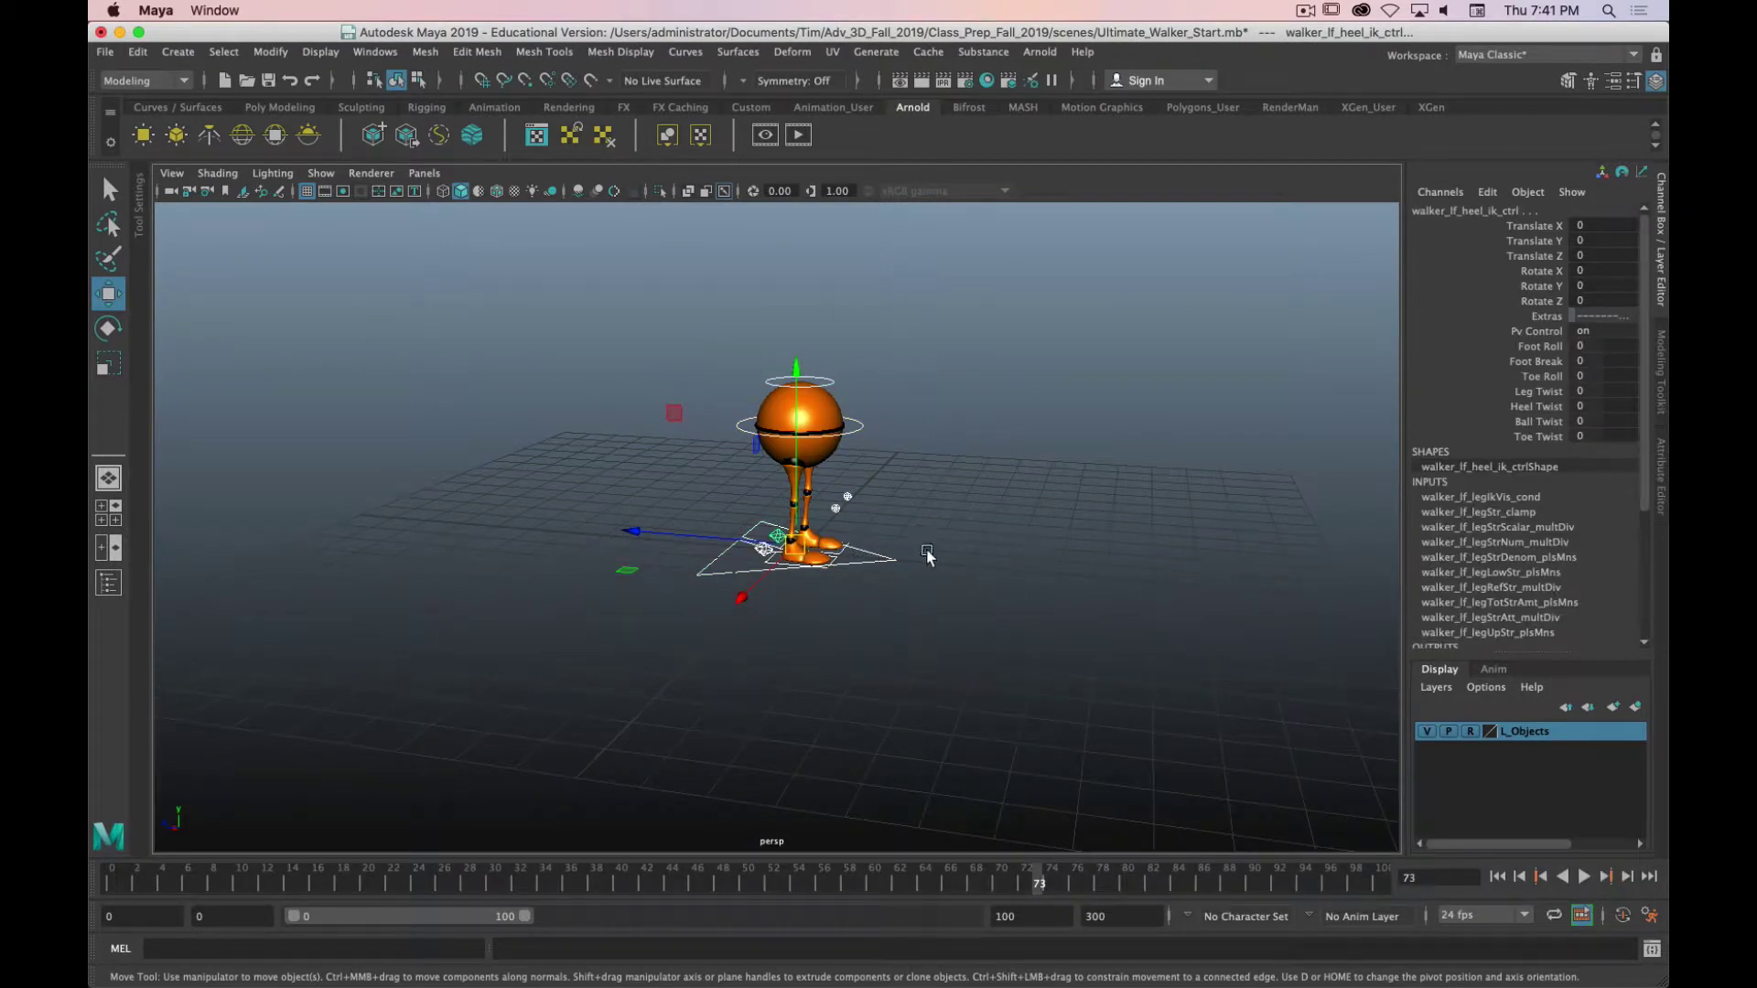
key("r")
key("w")
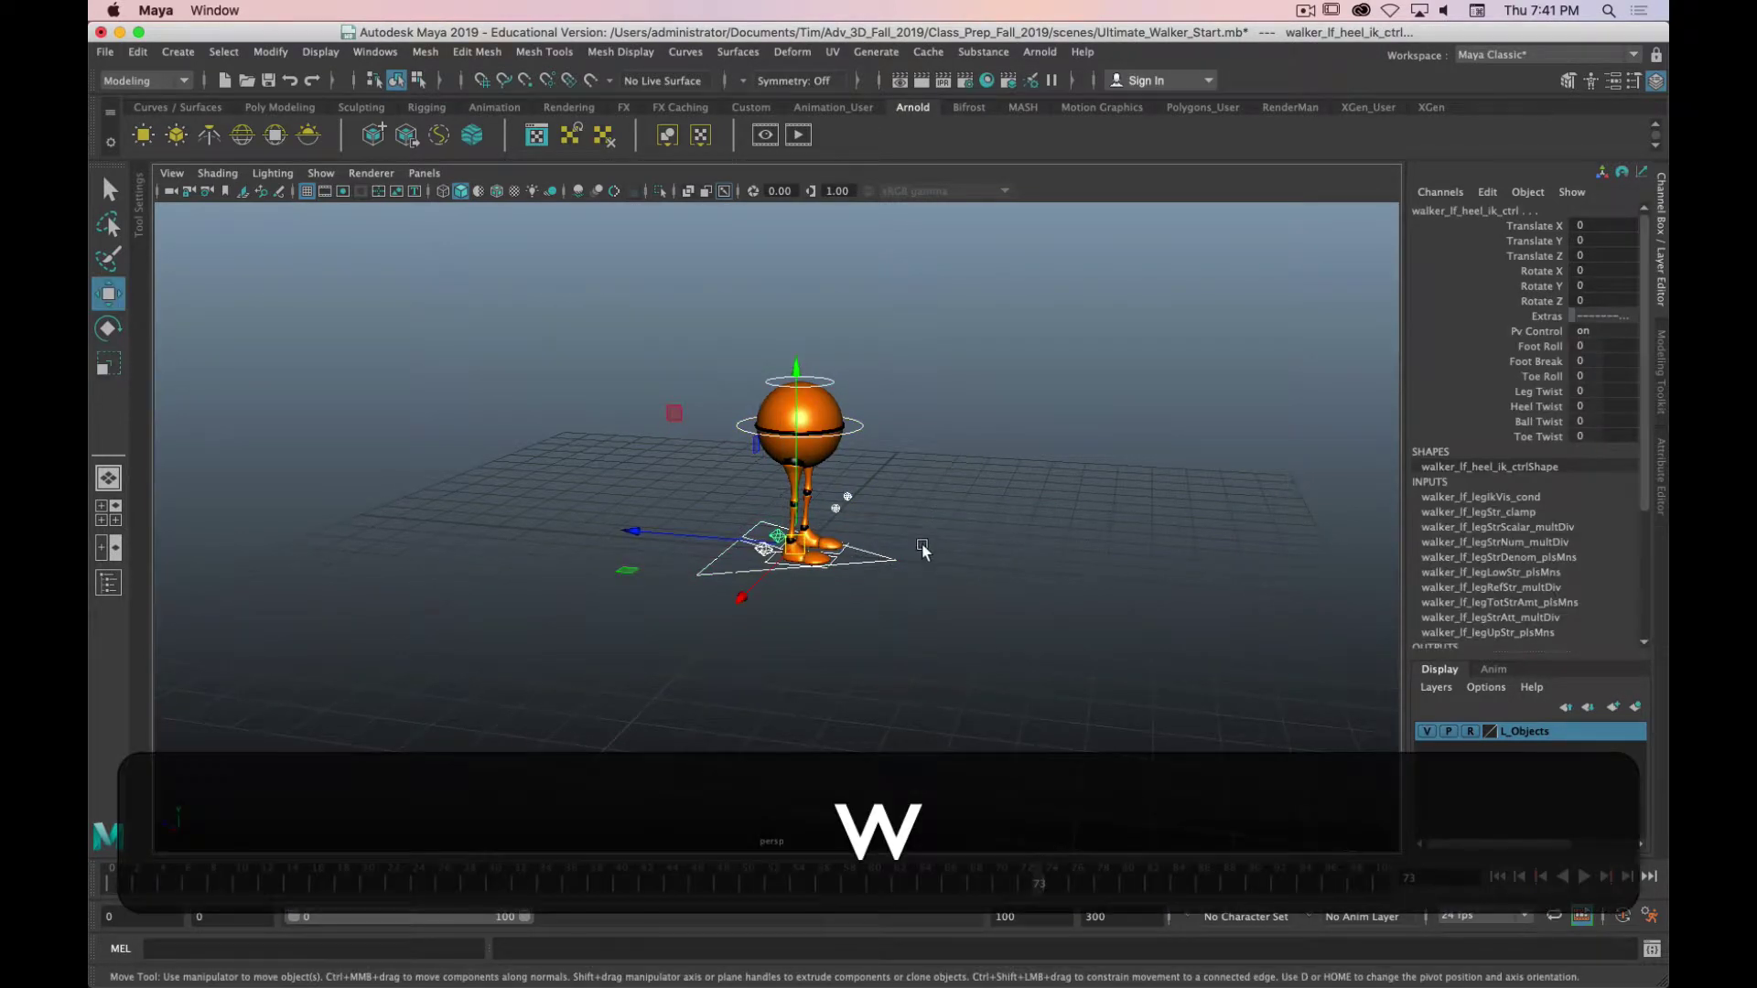
left_click(879, 566)
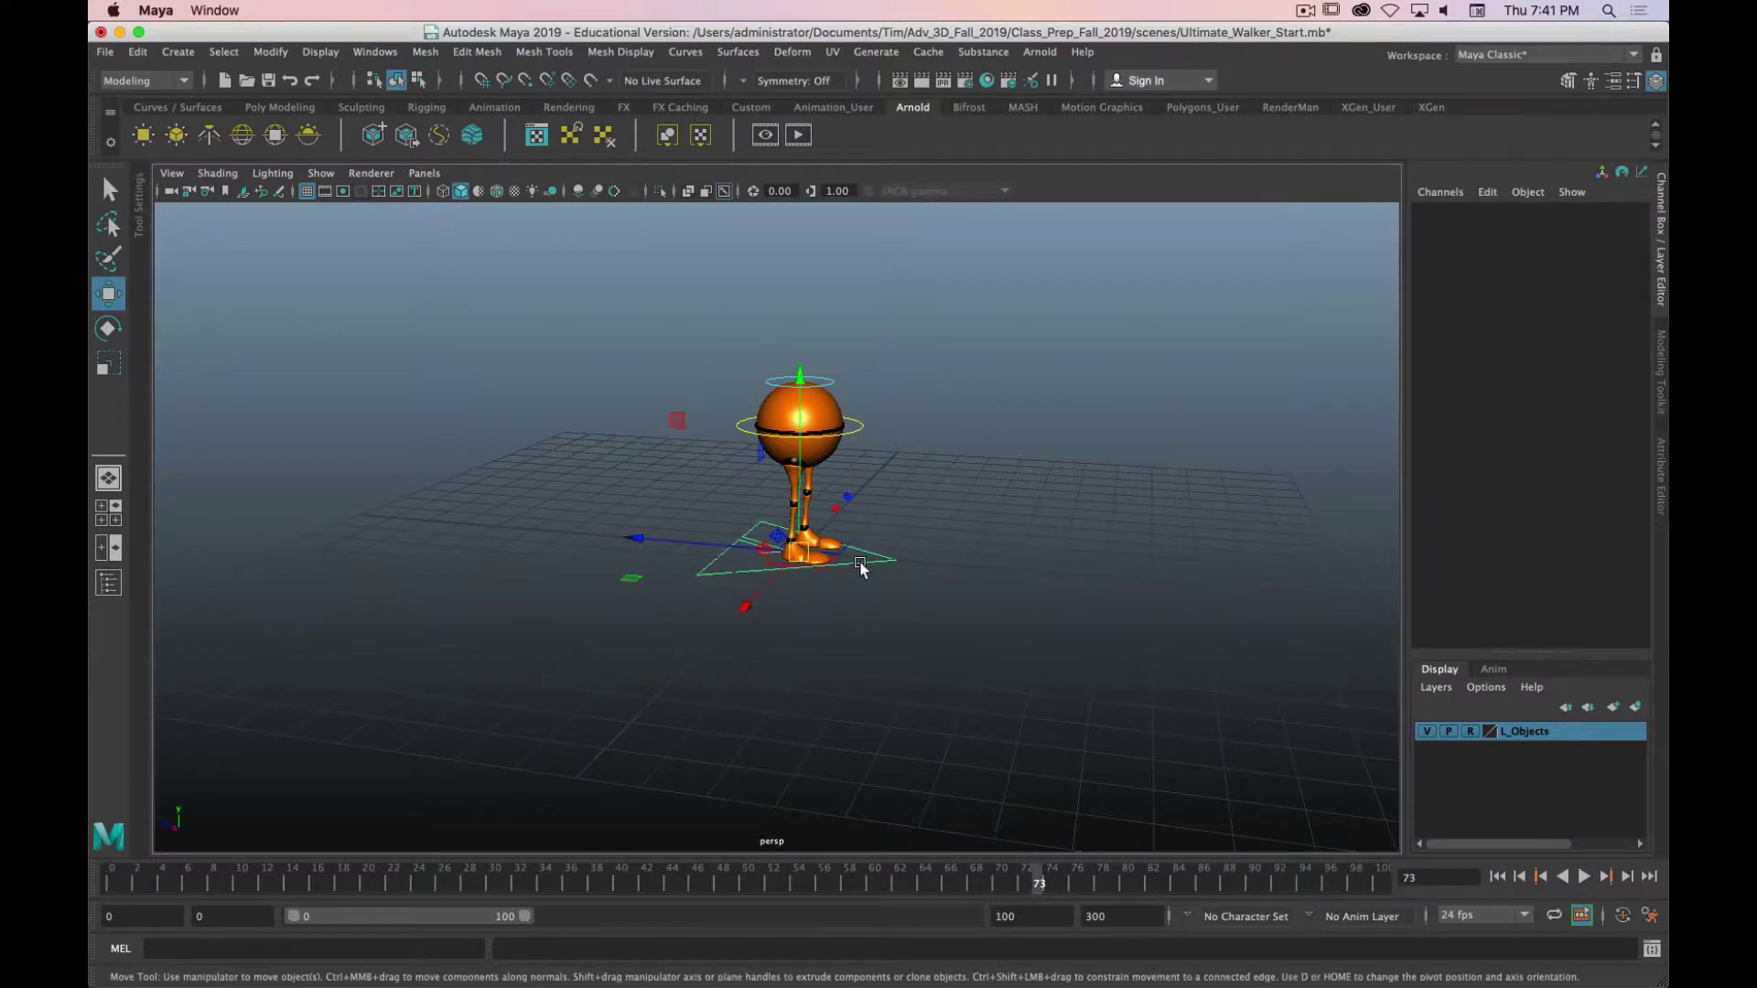
left_click(884, 562)
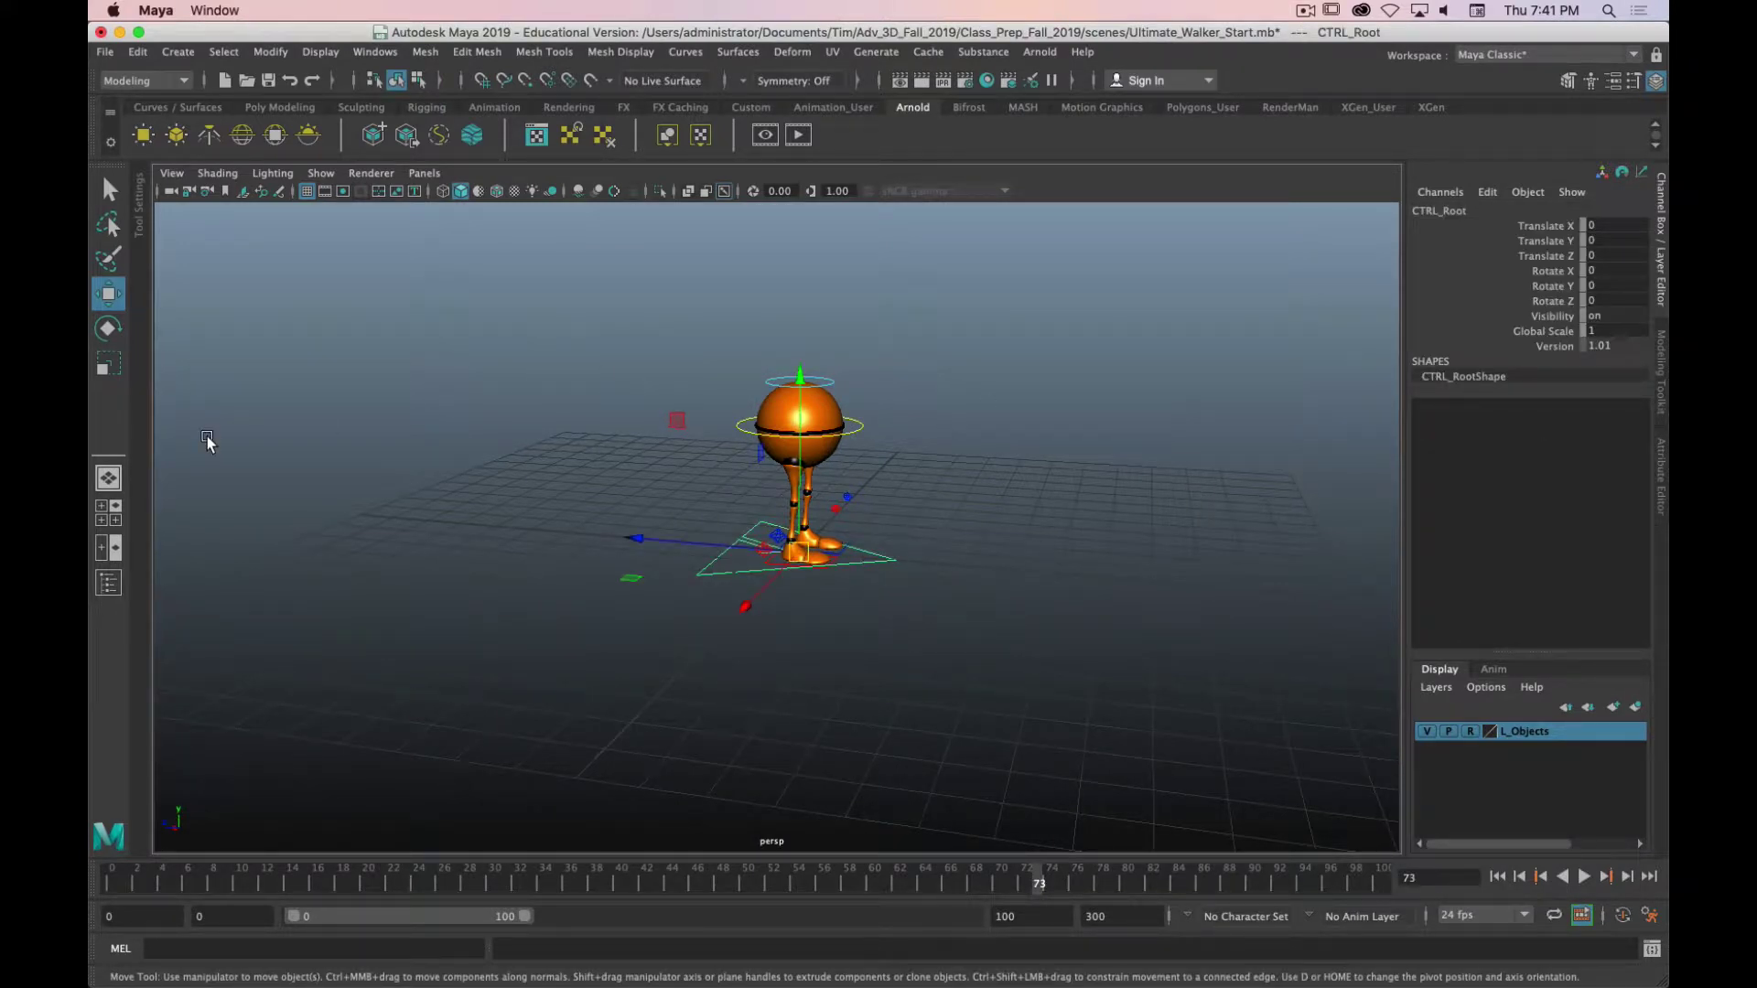
In the Outliner, duplicate the top walker group again and undo its move.
left_click(371, 51)
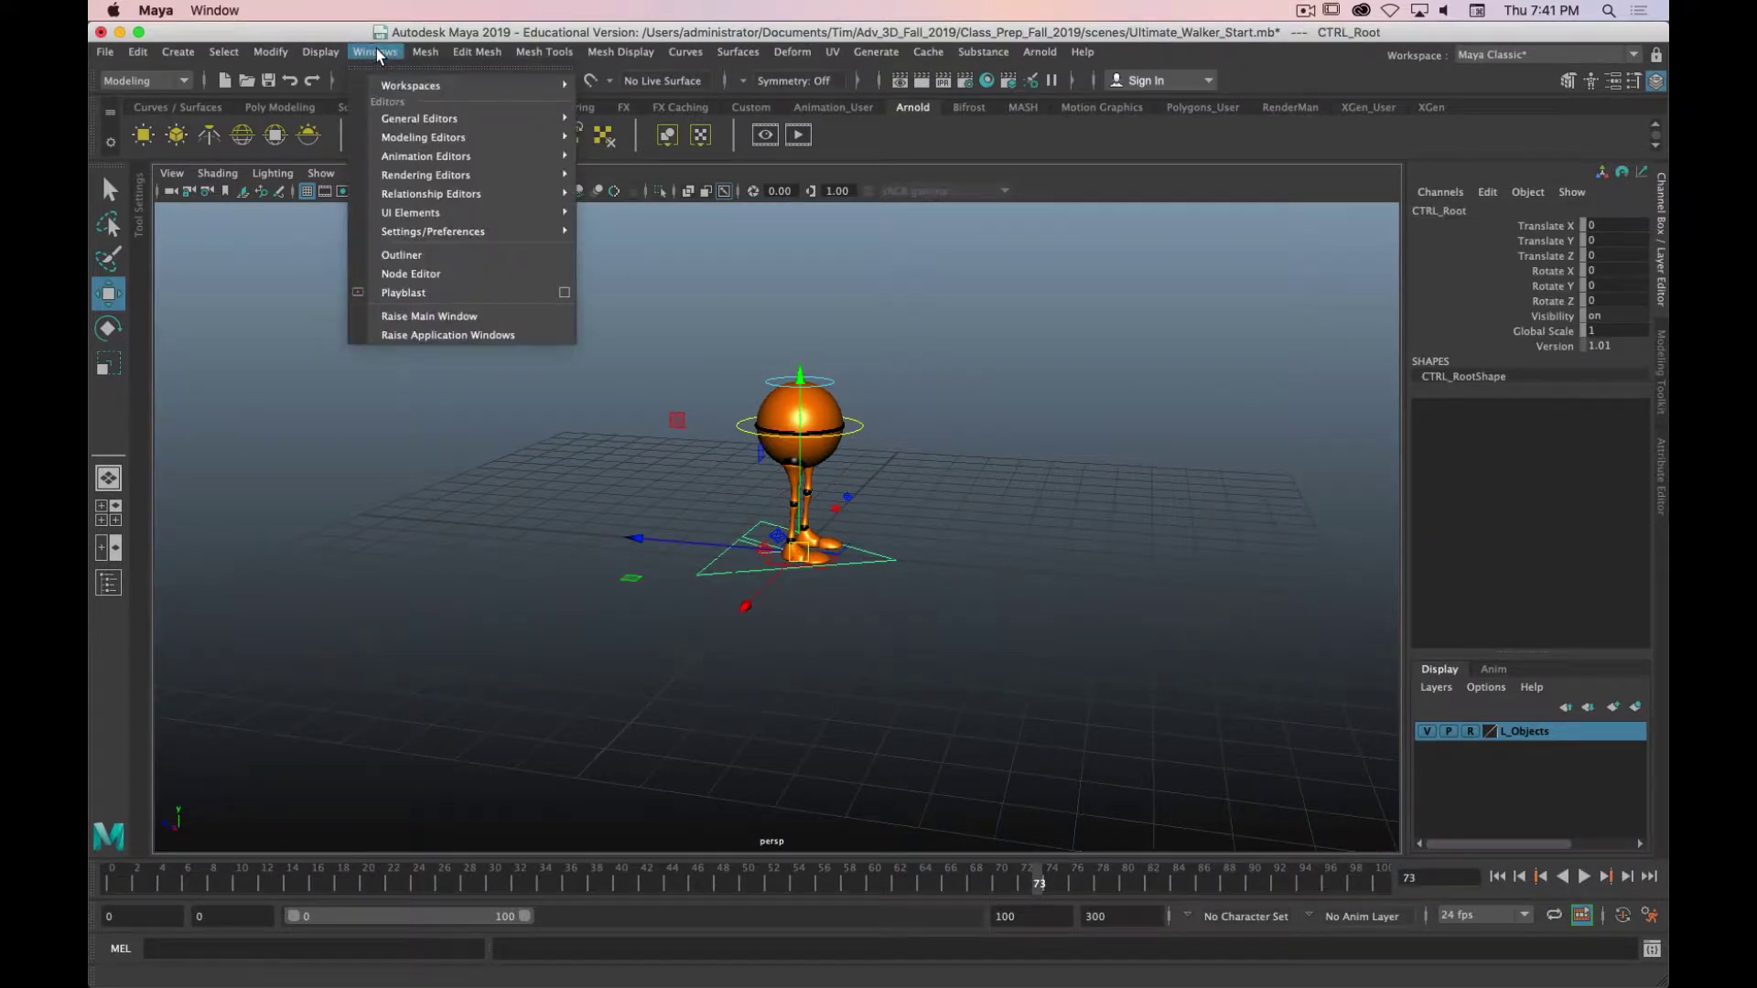
left_click(466, 261)
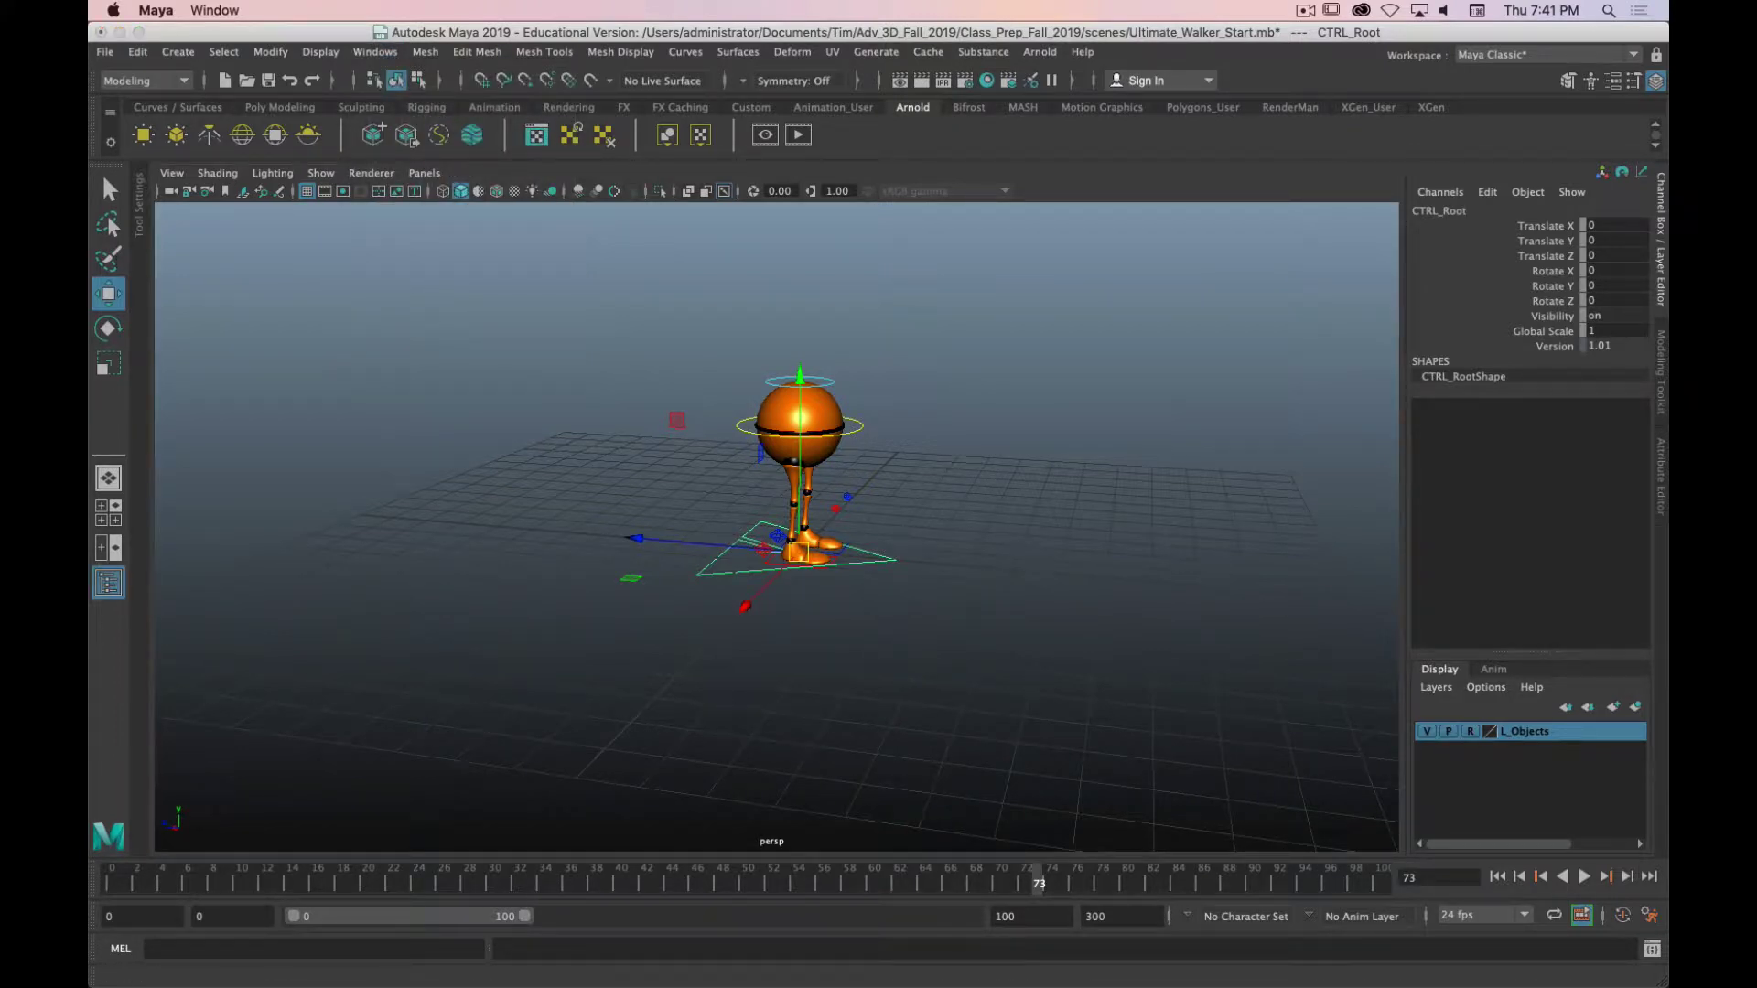
key("Up")
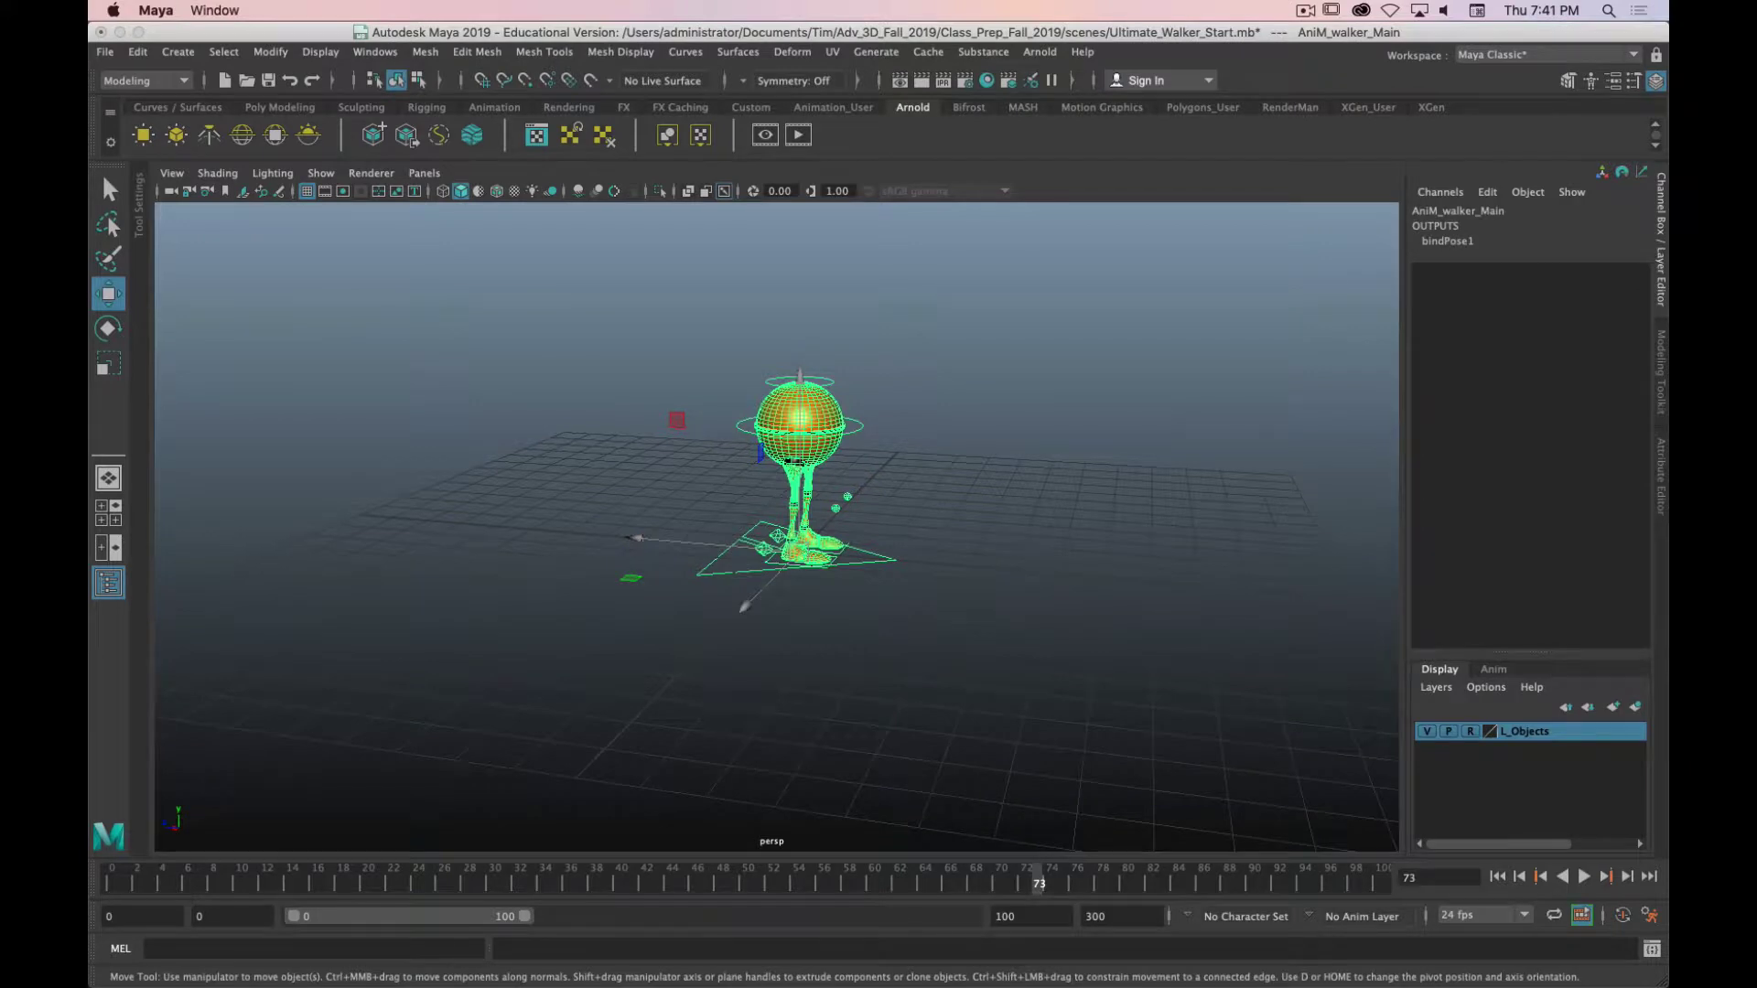
key("super+d")
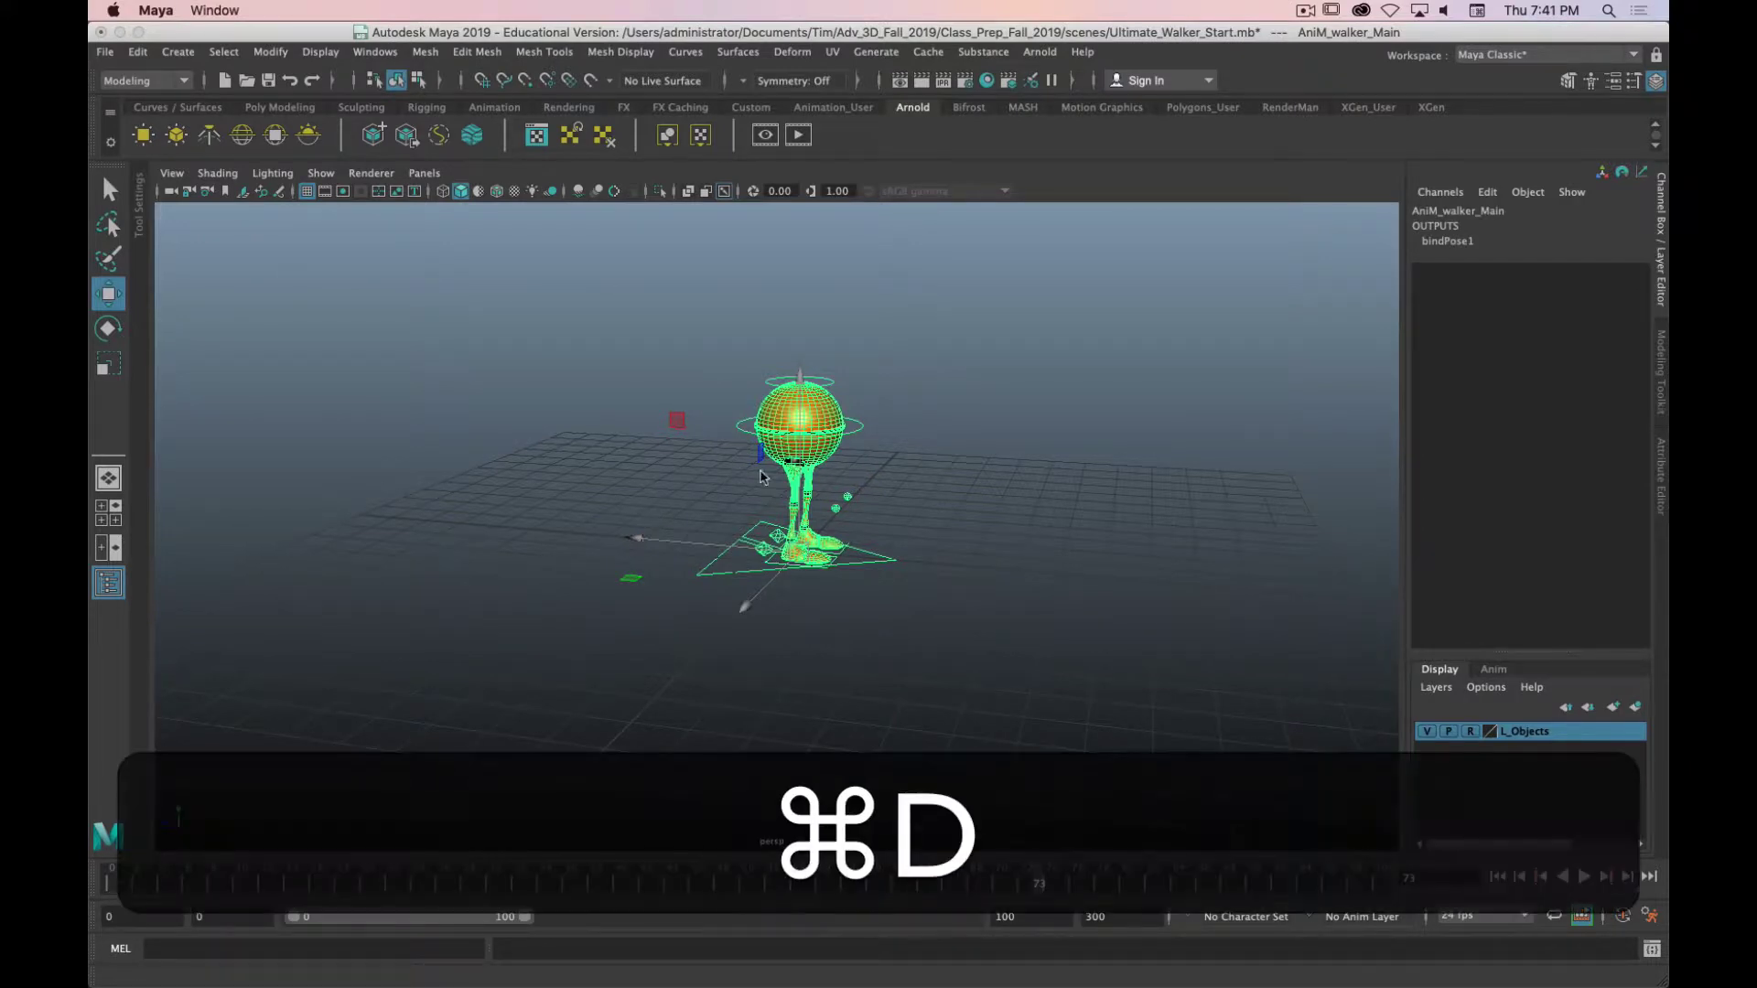
key("w")
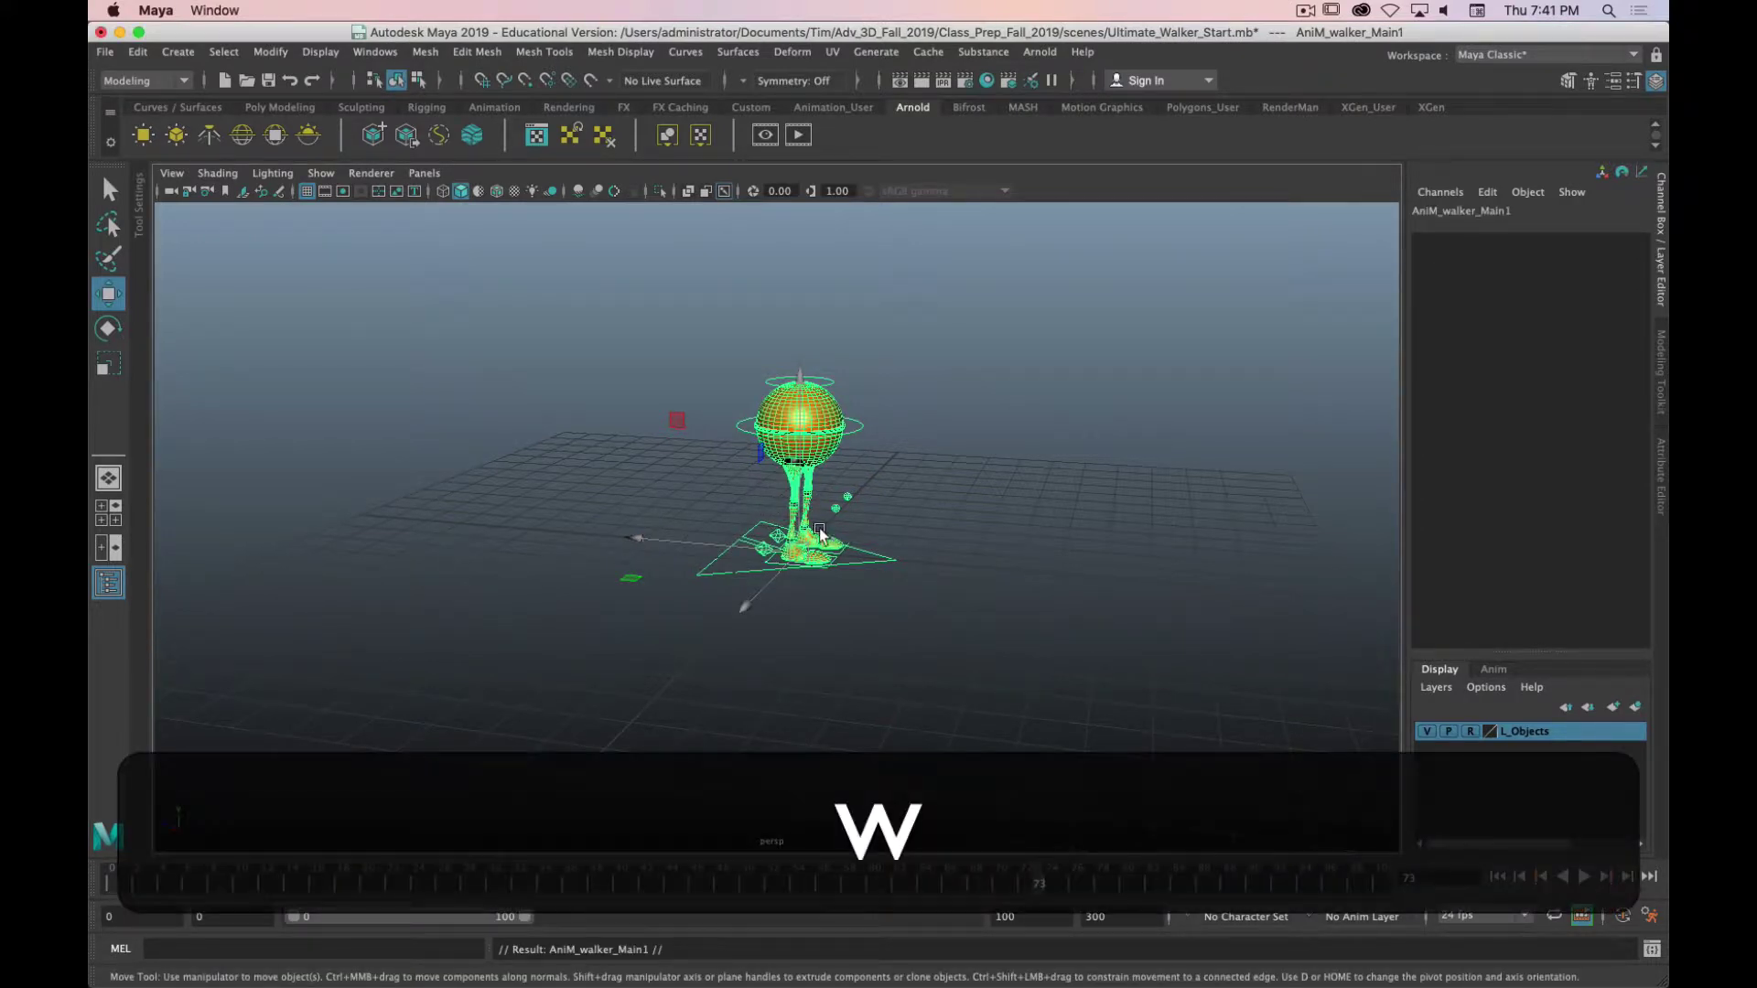
key("super+z")
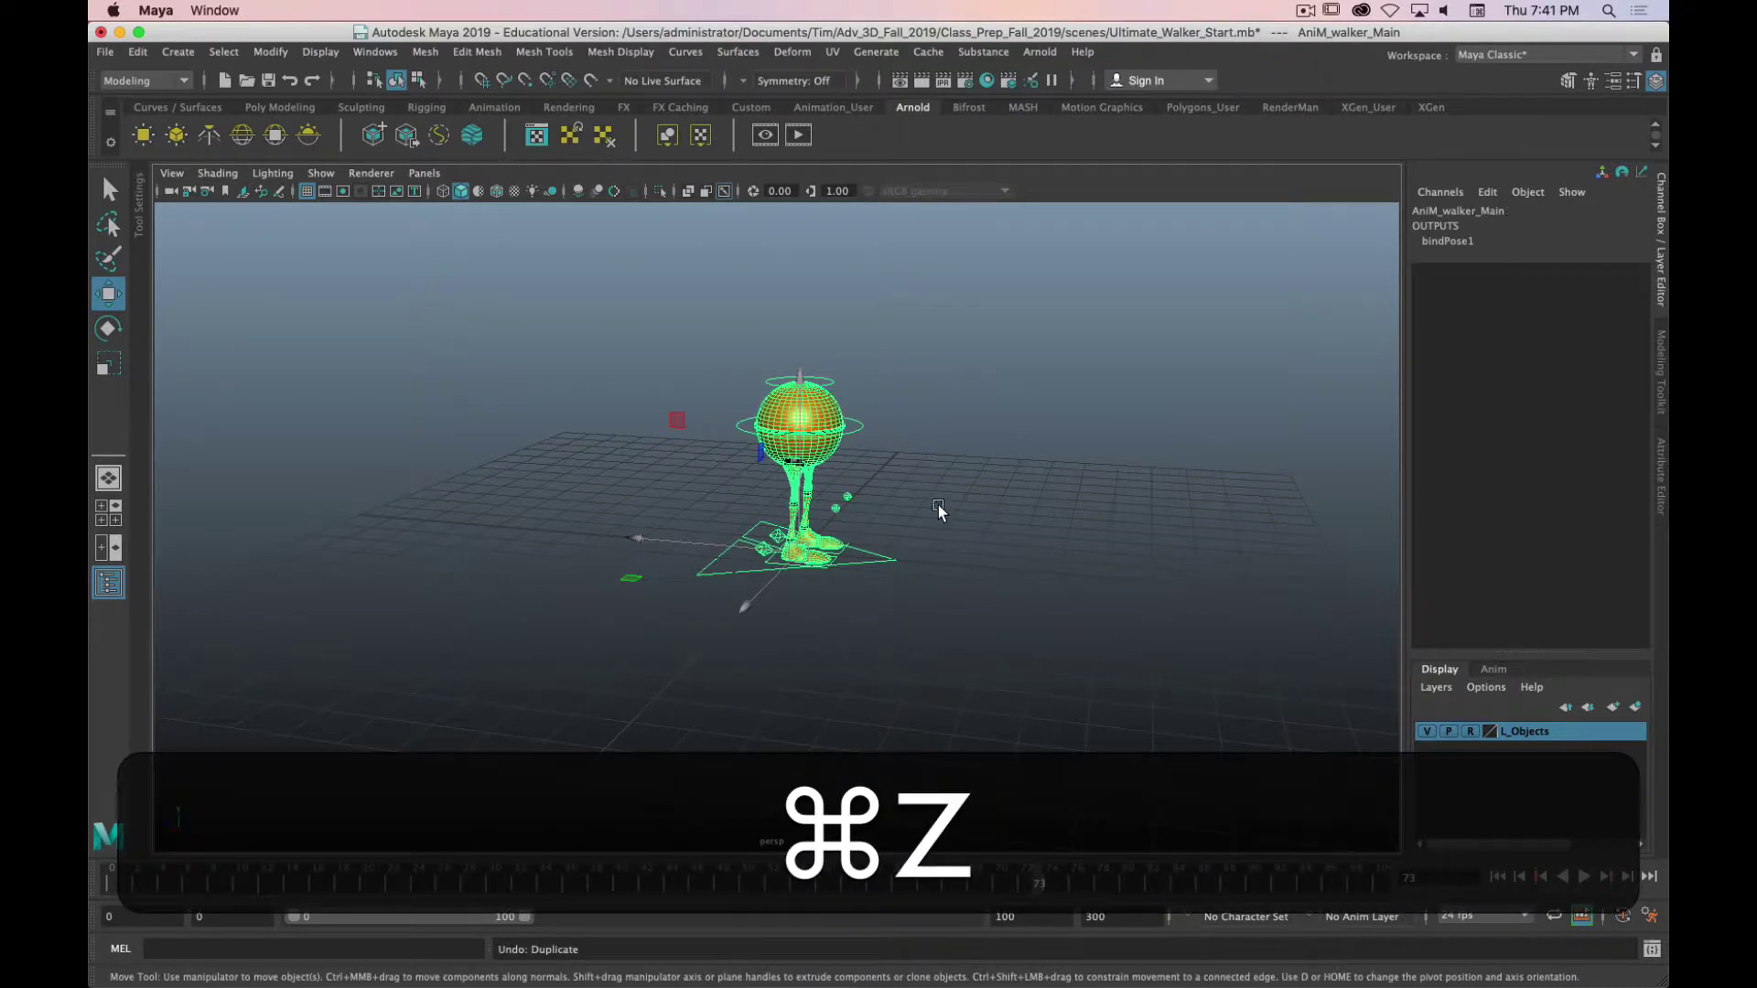
Undo the last duplicate, select walker_rt_foot_ctrl, and drag its Ik Fk Blend from 1 to 0.
key("z")
key("z")
key("z")
left_click(855, 560)
scroll(843, 558, "up", 10)
right_click_drag(833, 633, 787, 654, "alt")
left_click_drag(787, 654, 823, 636, "alt")
left_click(894, 634)
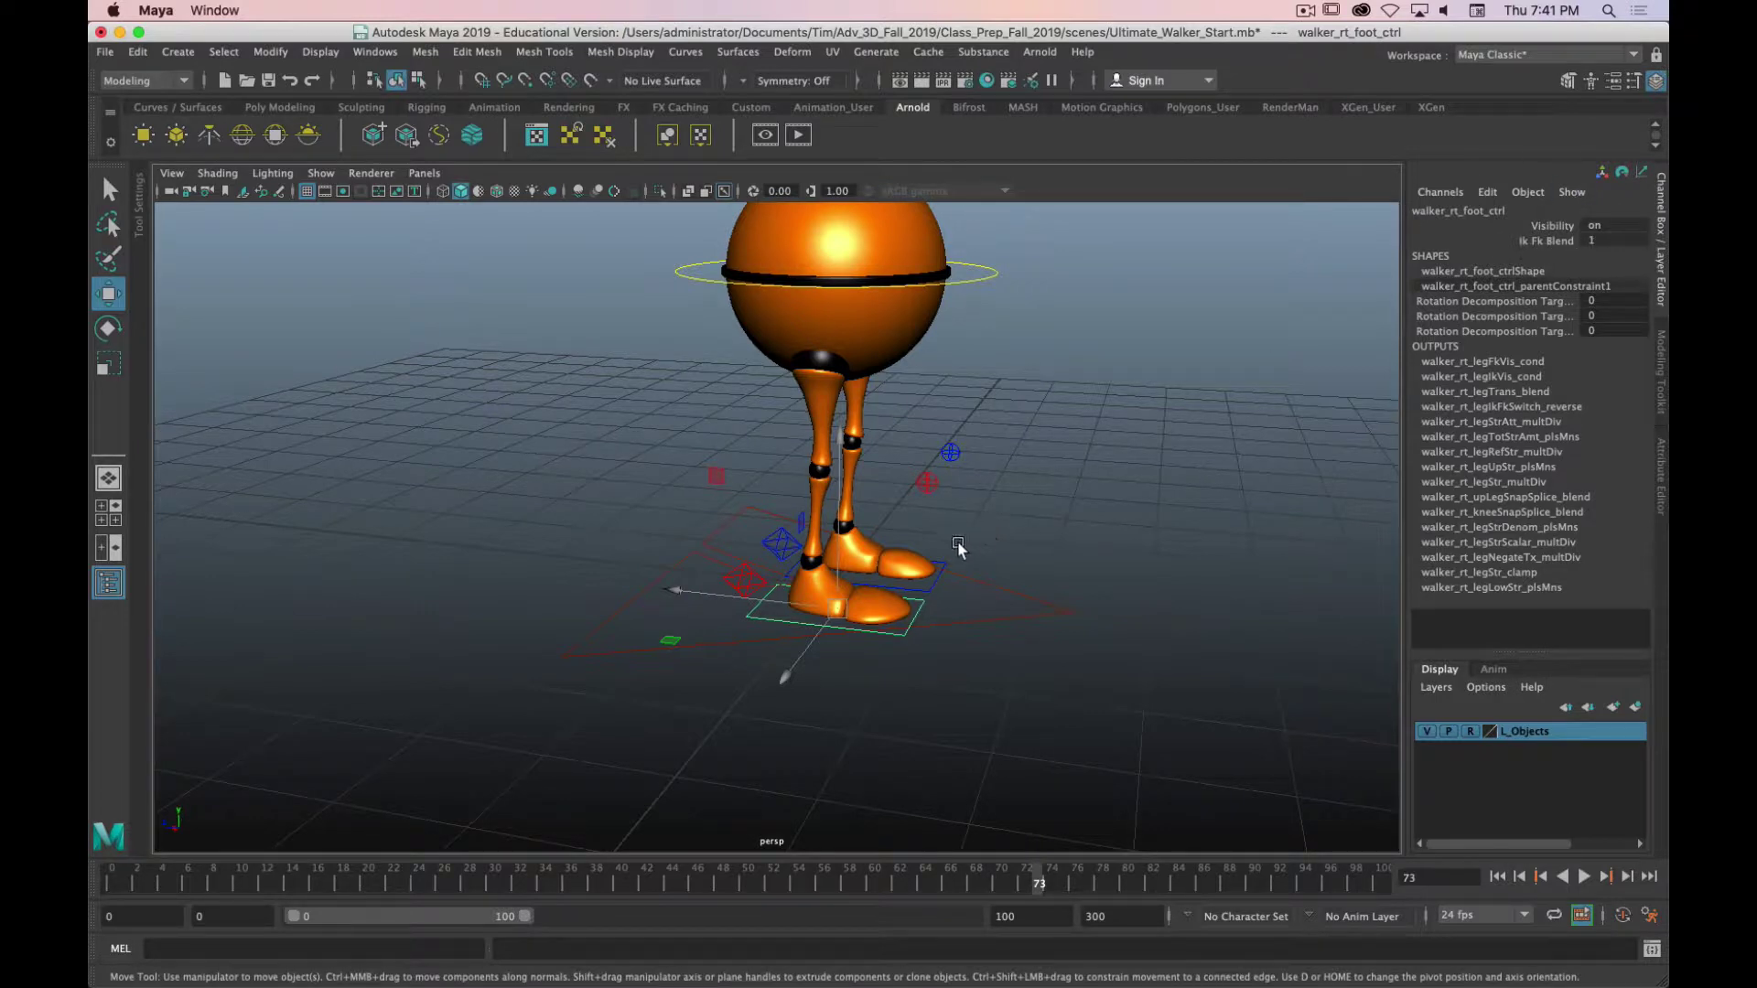
left_click_drag(1625, 241, 1642, 256, "ctrl")
Check the right leg's FK controls, then rotate walker_rt_upLeg_fk_ctrl to Rotate Z 20.051.
left_click(841, 371)
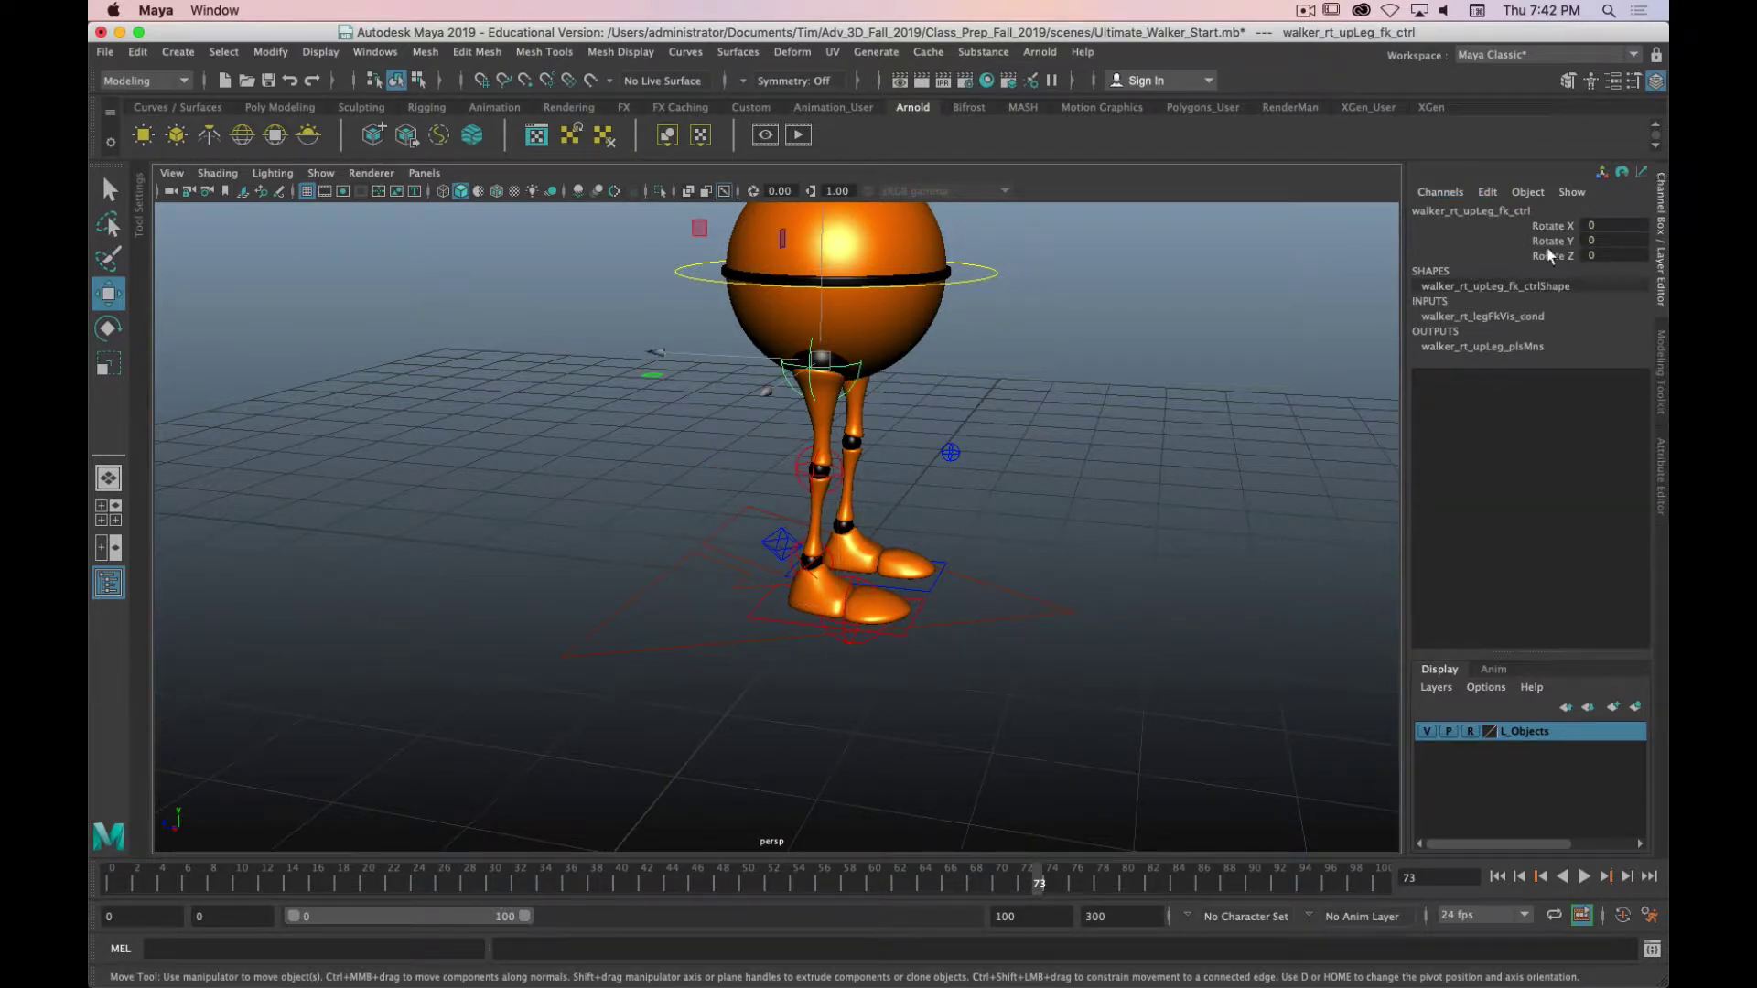
left_click(904, 631)
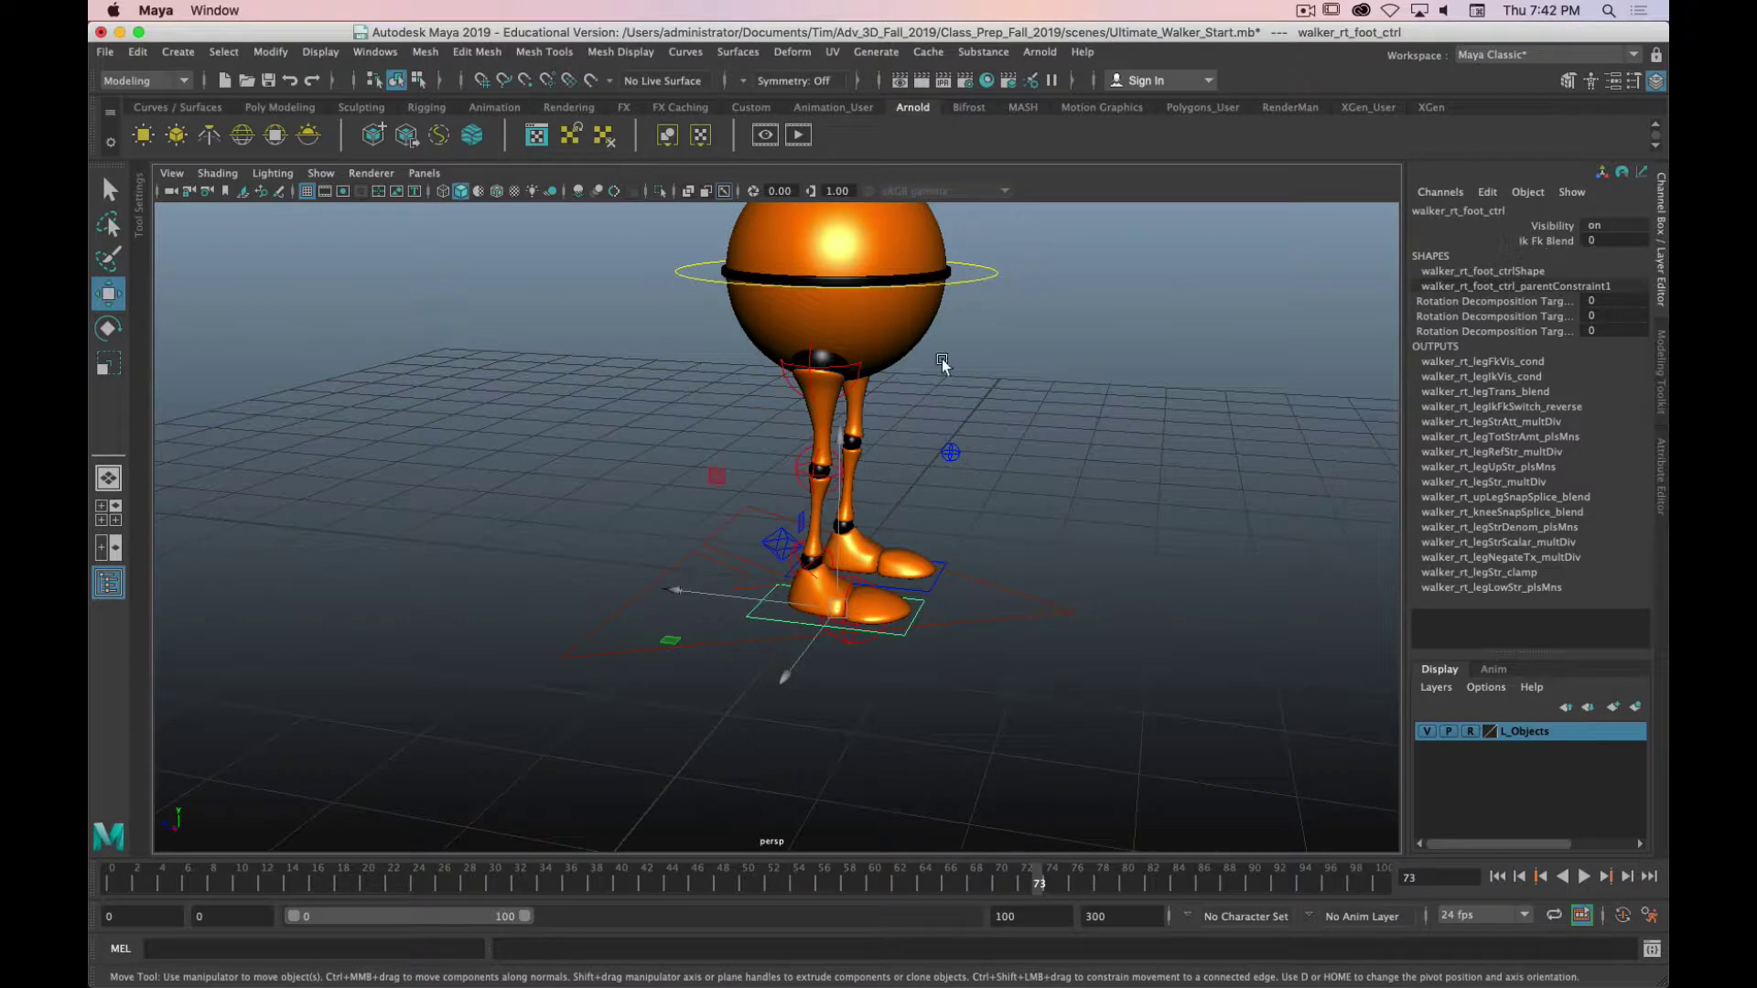
left_click(826, 454)
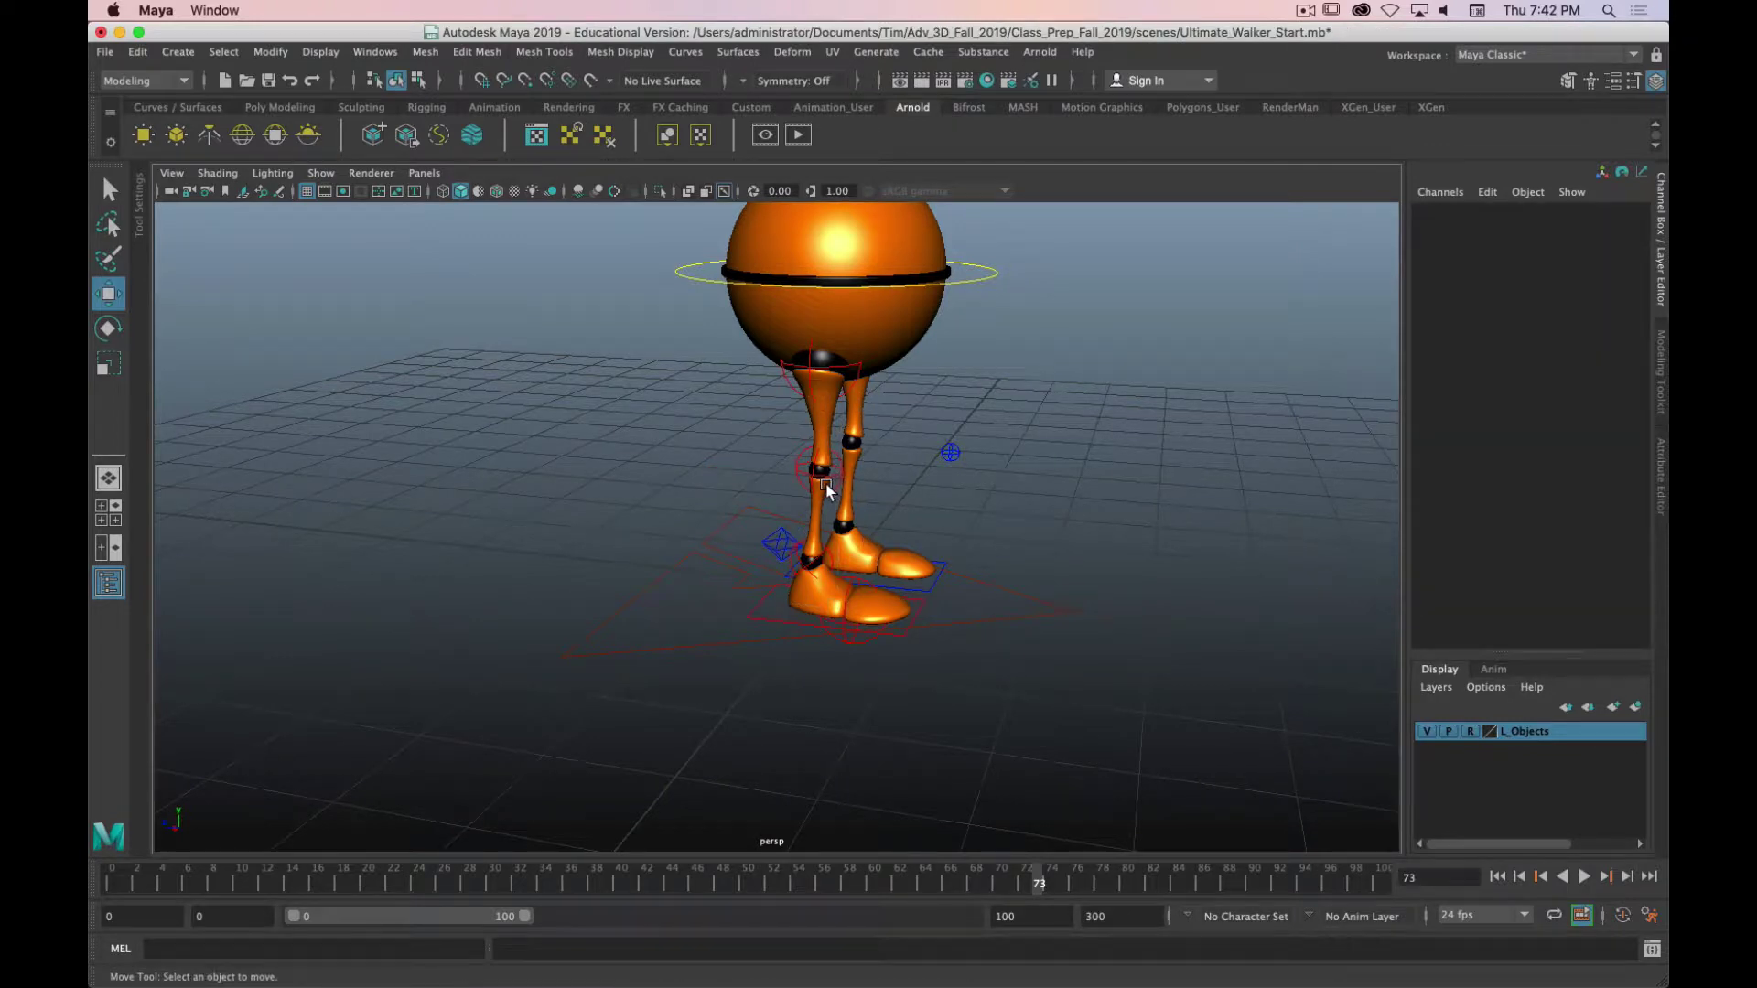
left_click(809, 567)
left_click(865, 644)
left_click(816, 400)
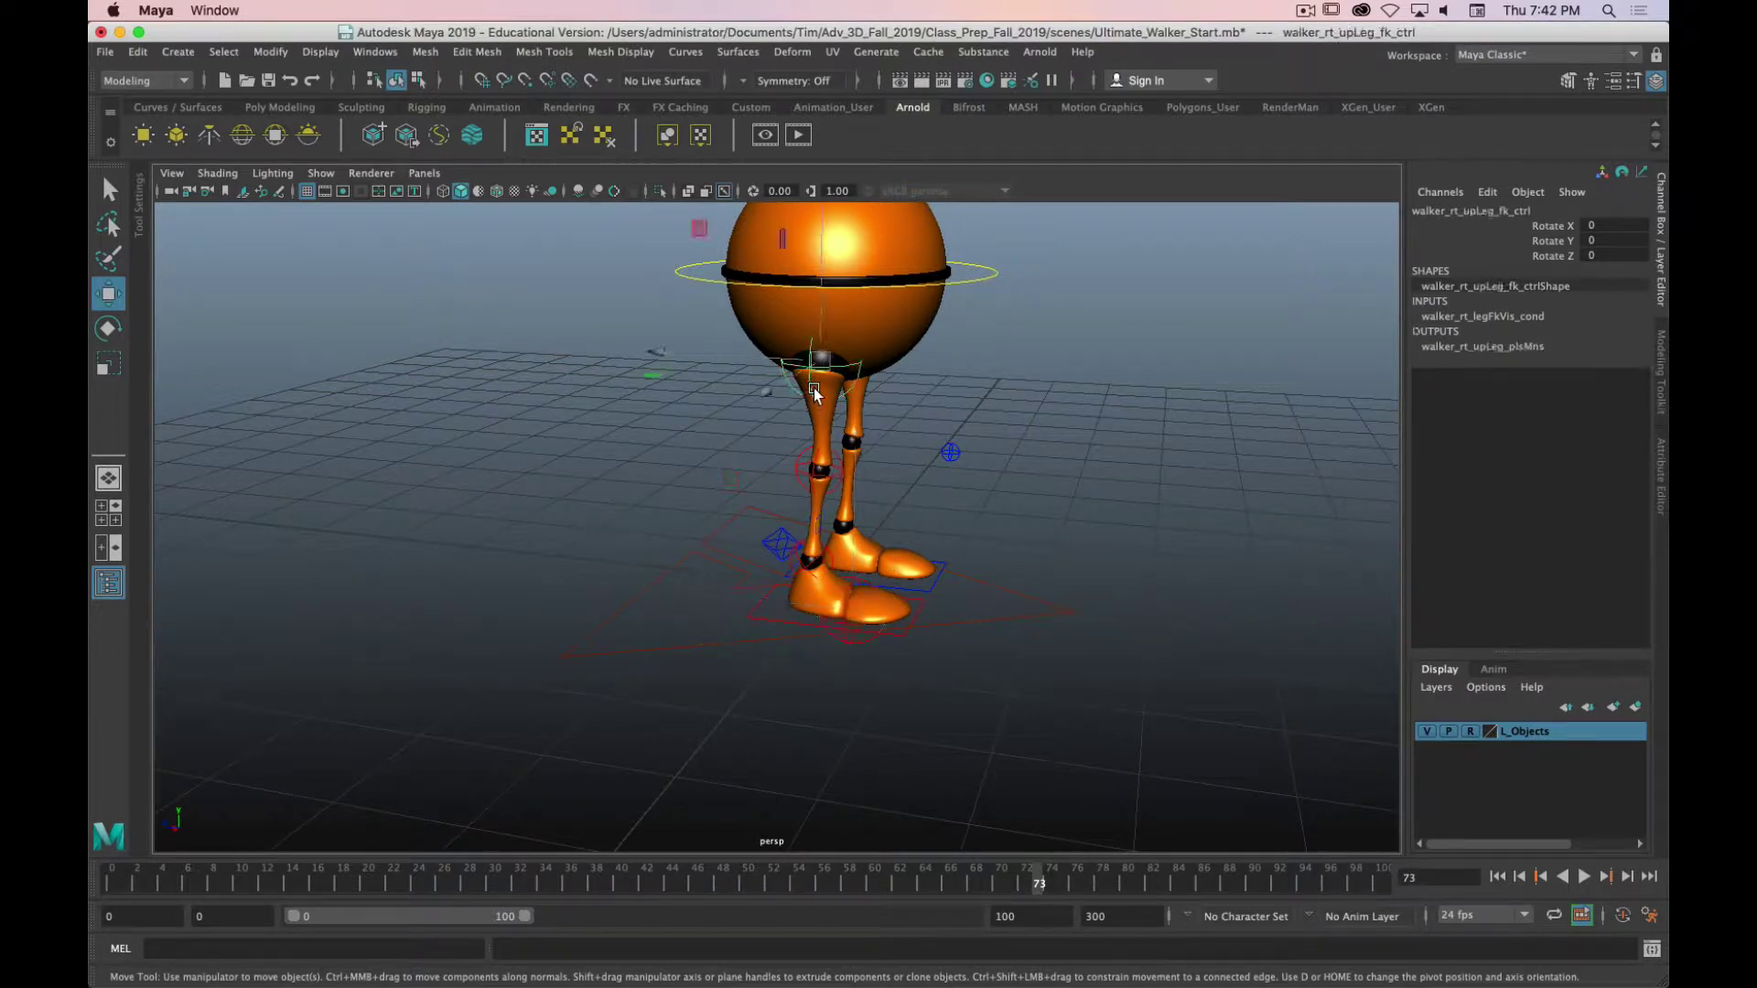
key("e")
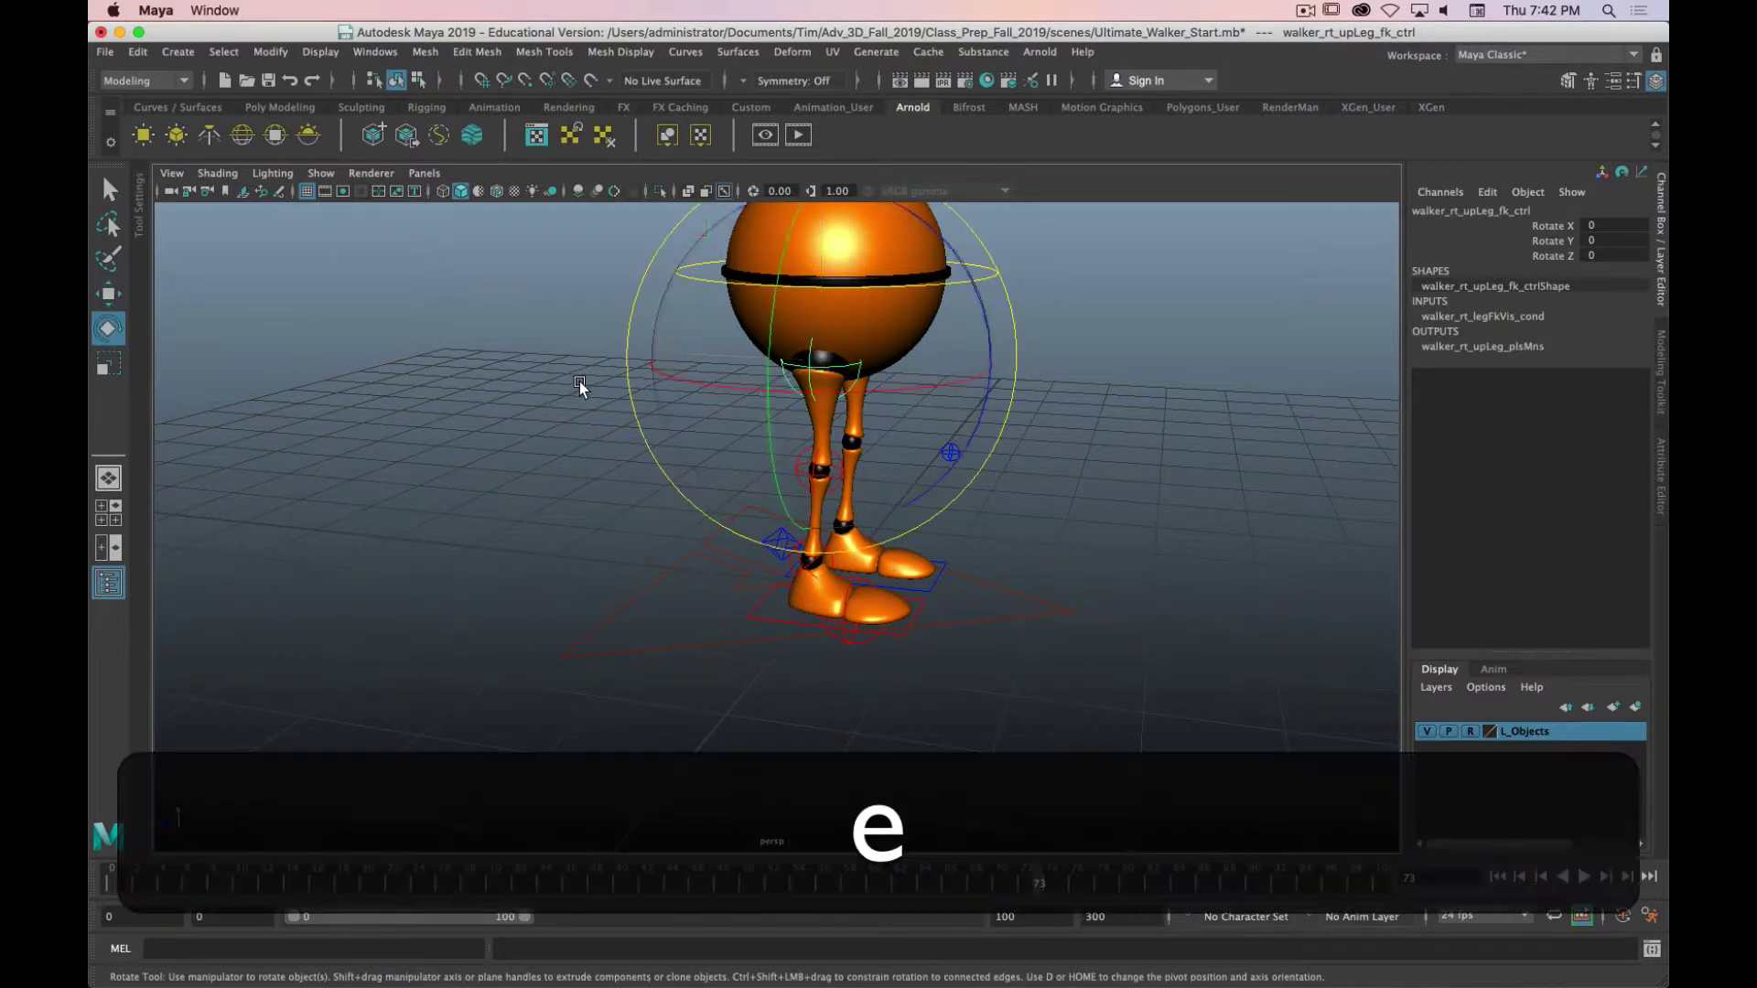
left_click_drag(974, 293, 969, 362)
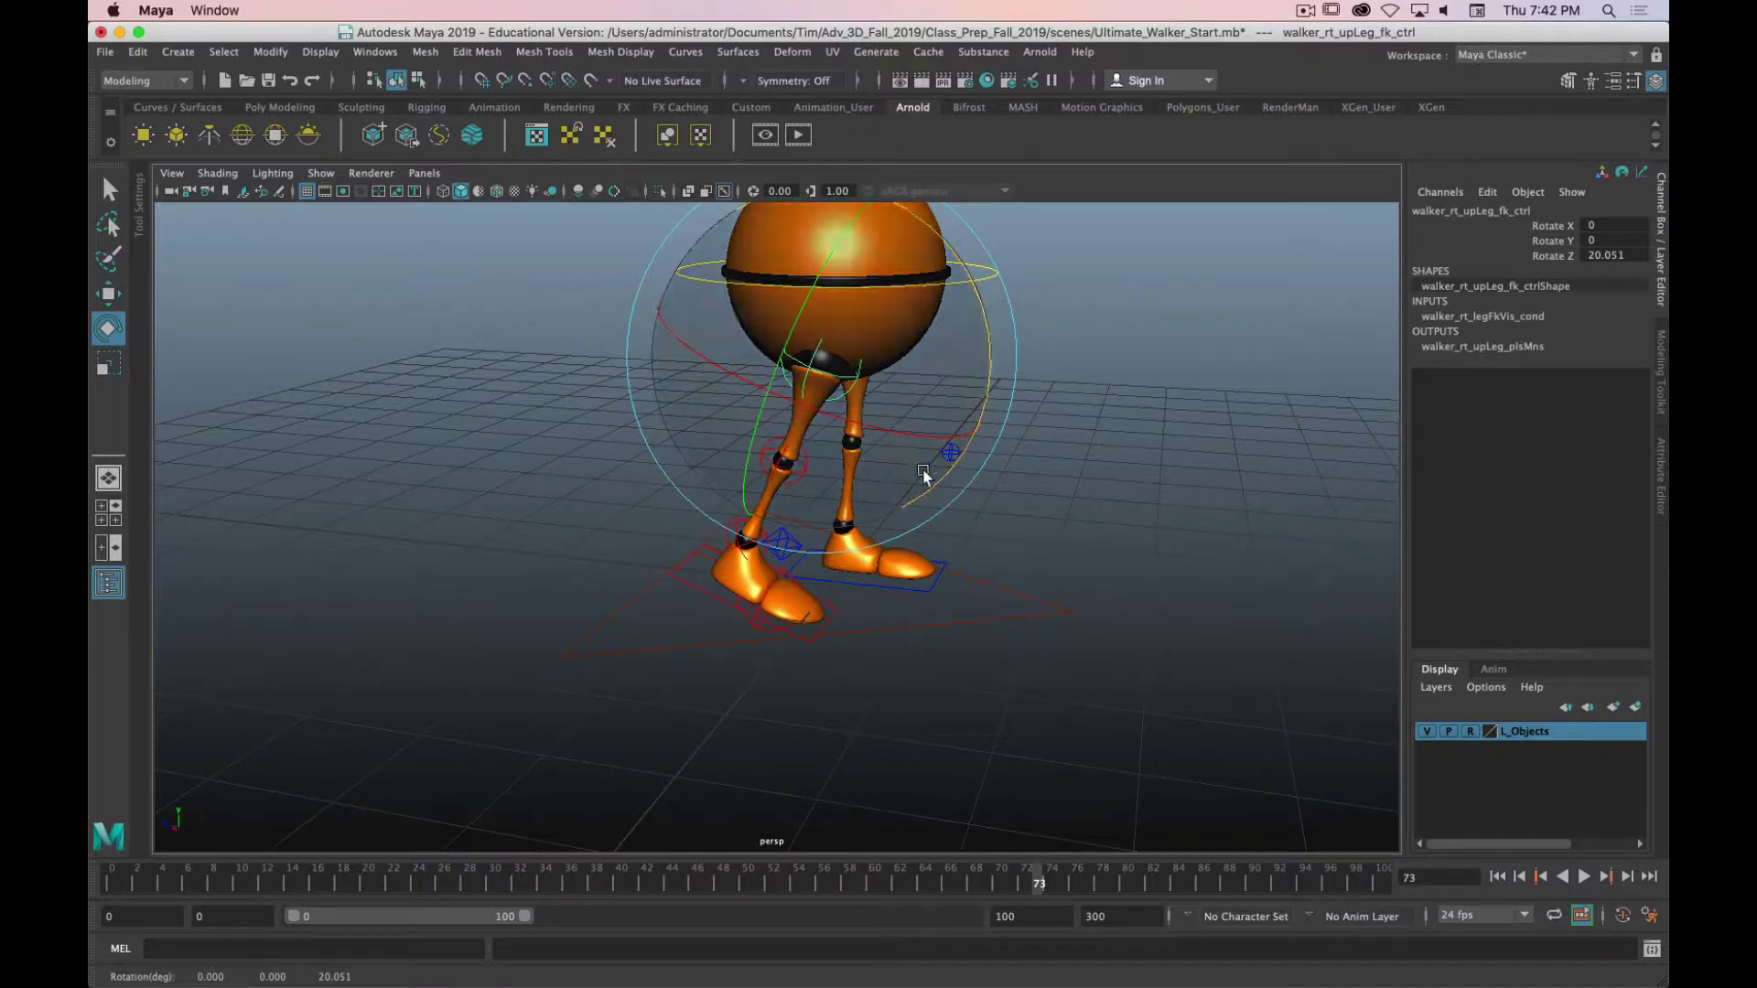
Bend the right knee FK control to Rotate Z 24.77.
key("q")
left_click(789, 468)
key("e")
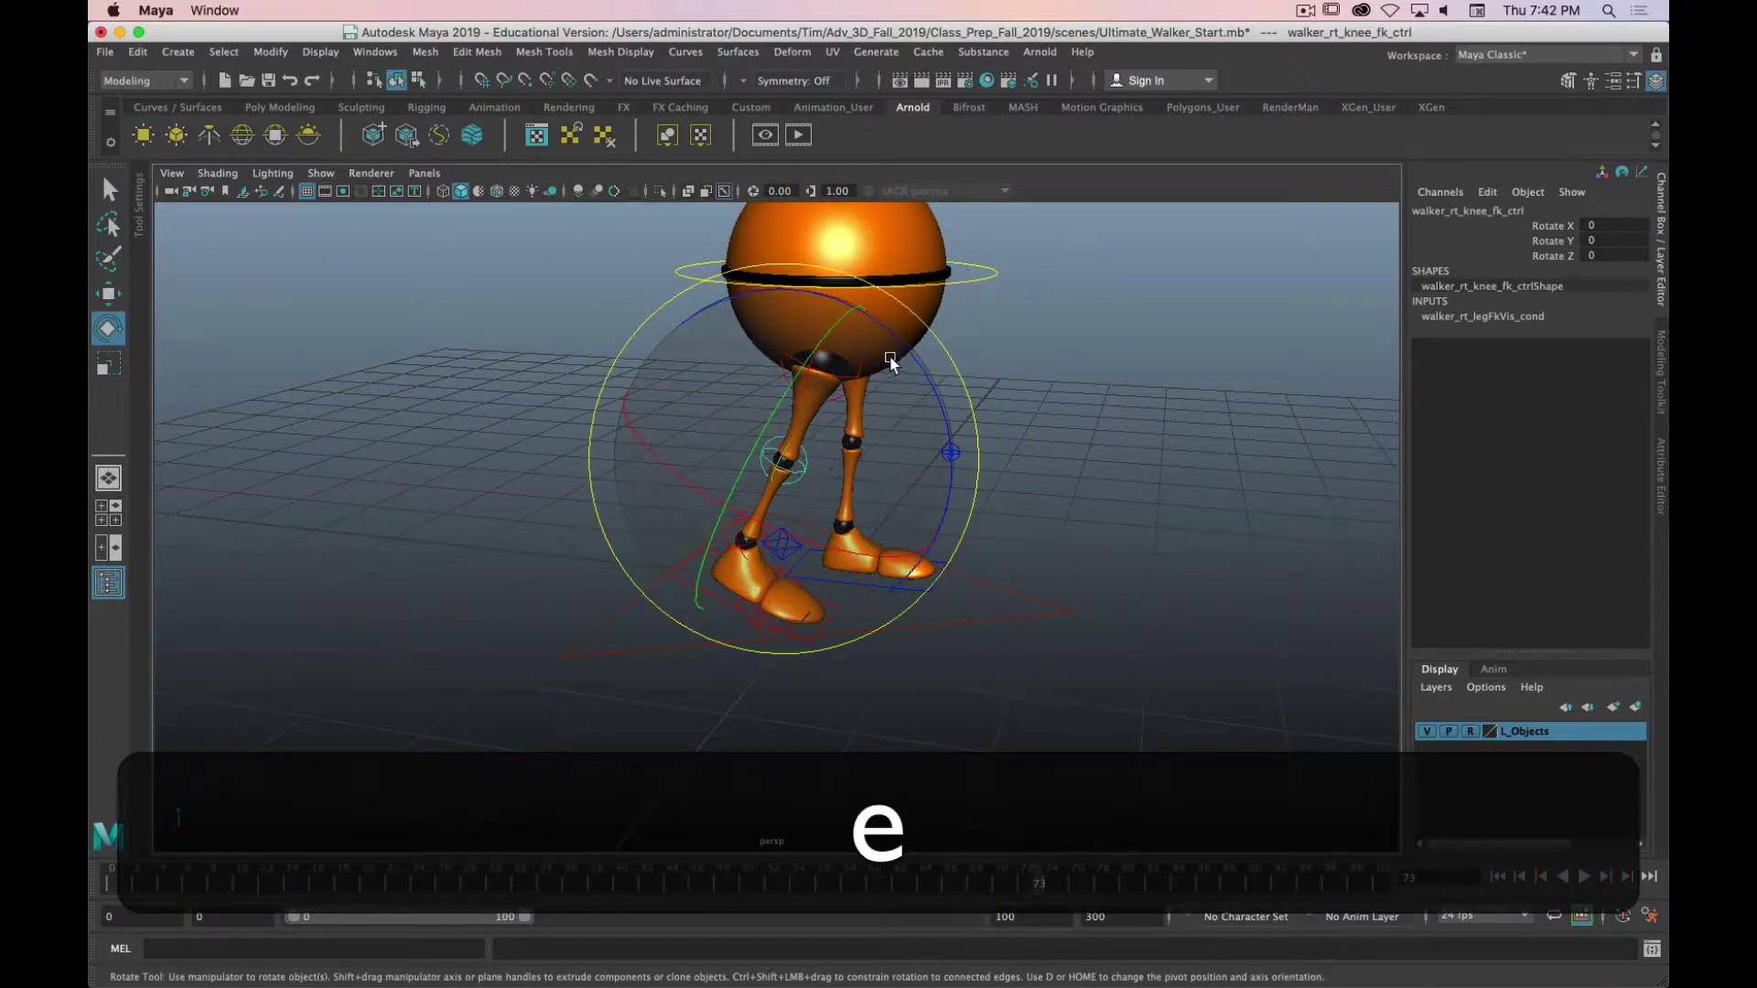
key("plus")
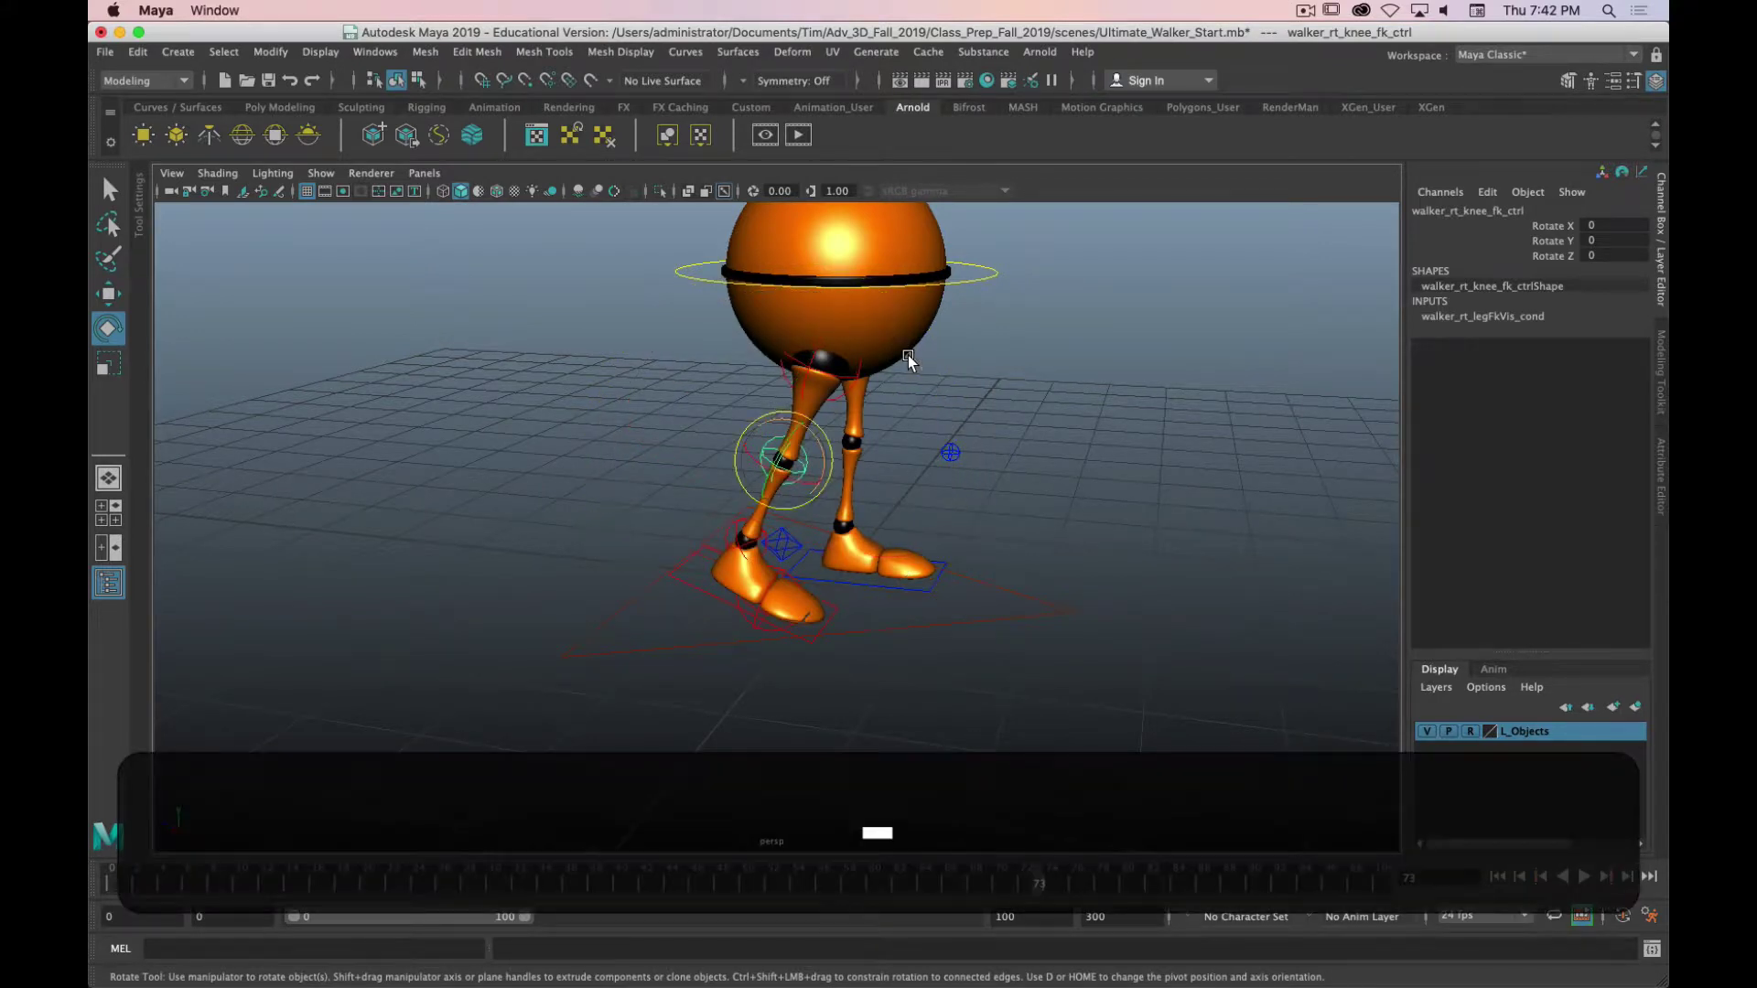
key("minus")
key("plus")
key("minus")
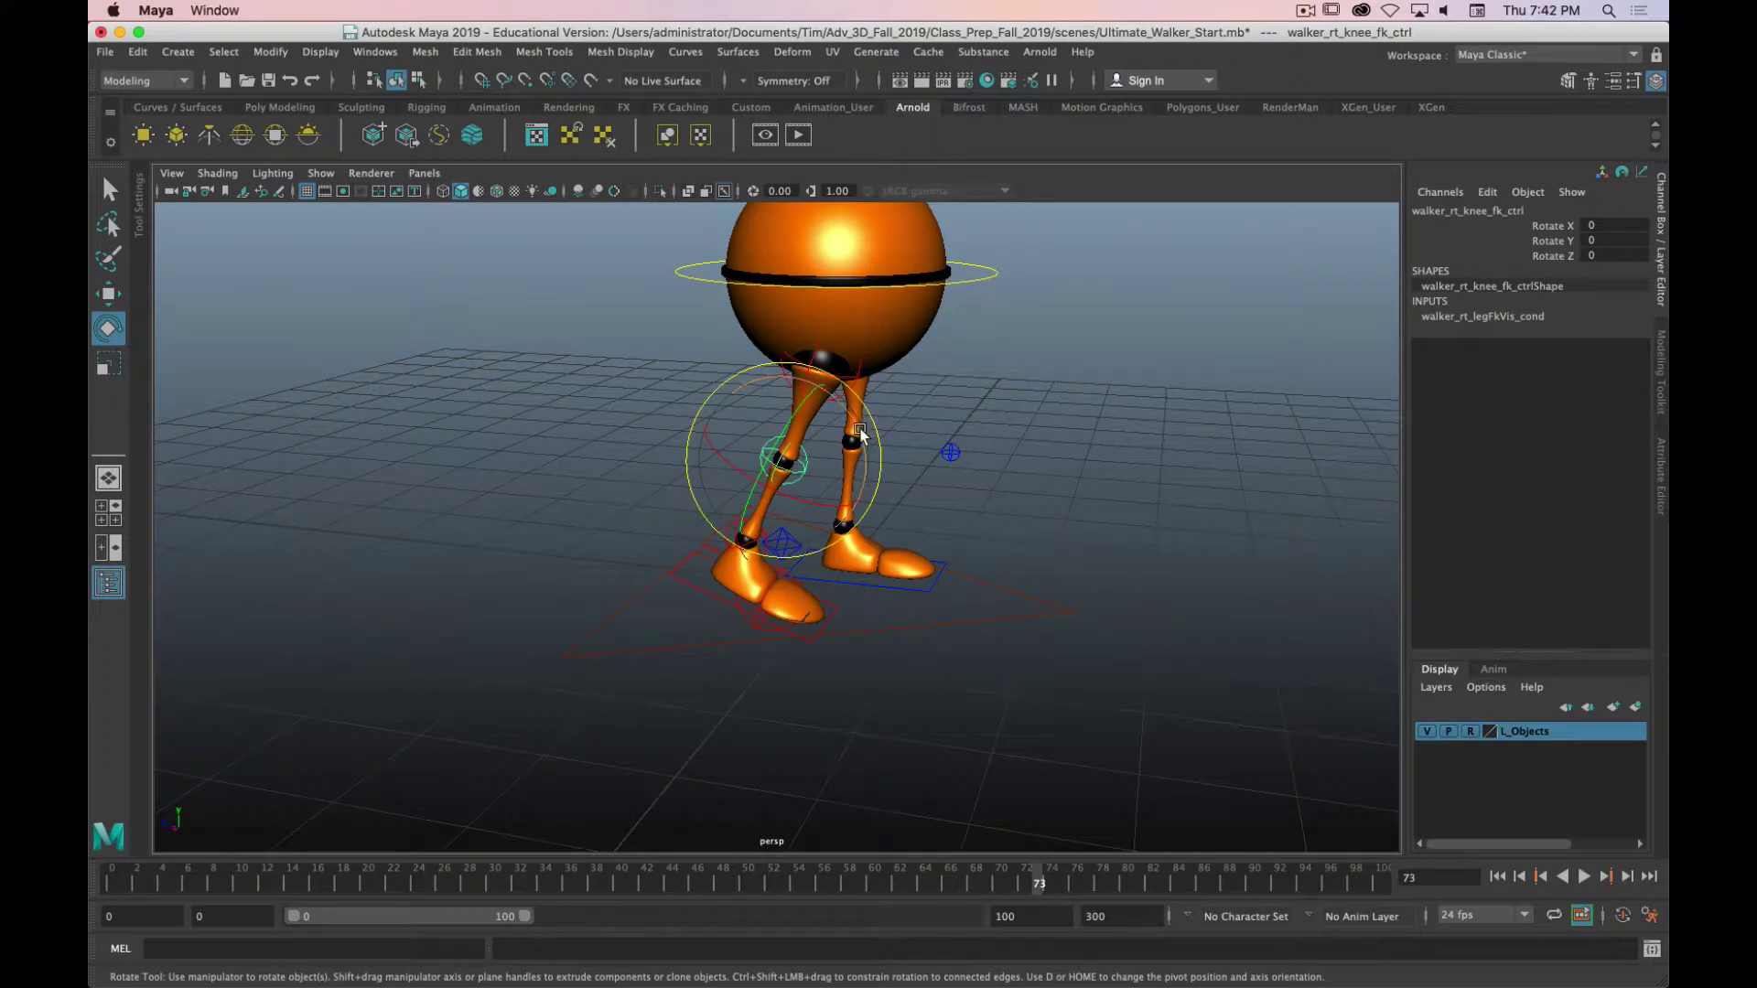
left_click_drag(854, 432, 765, 523)
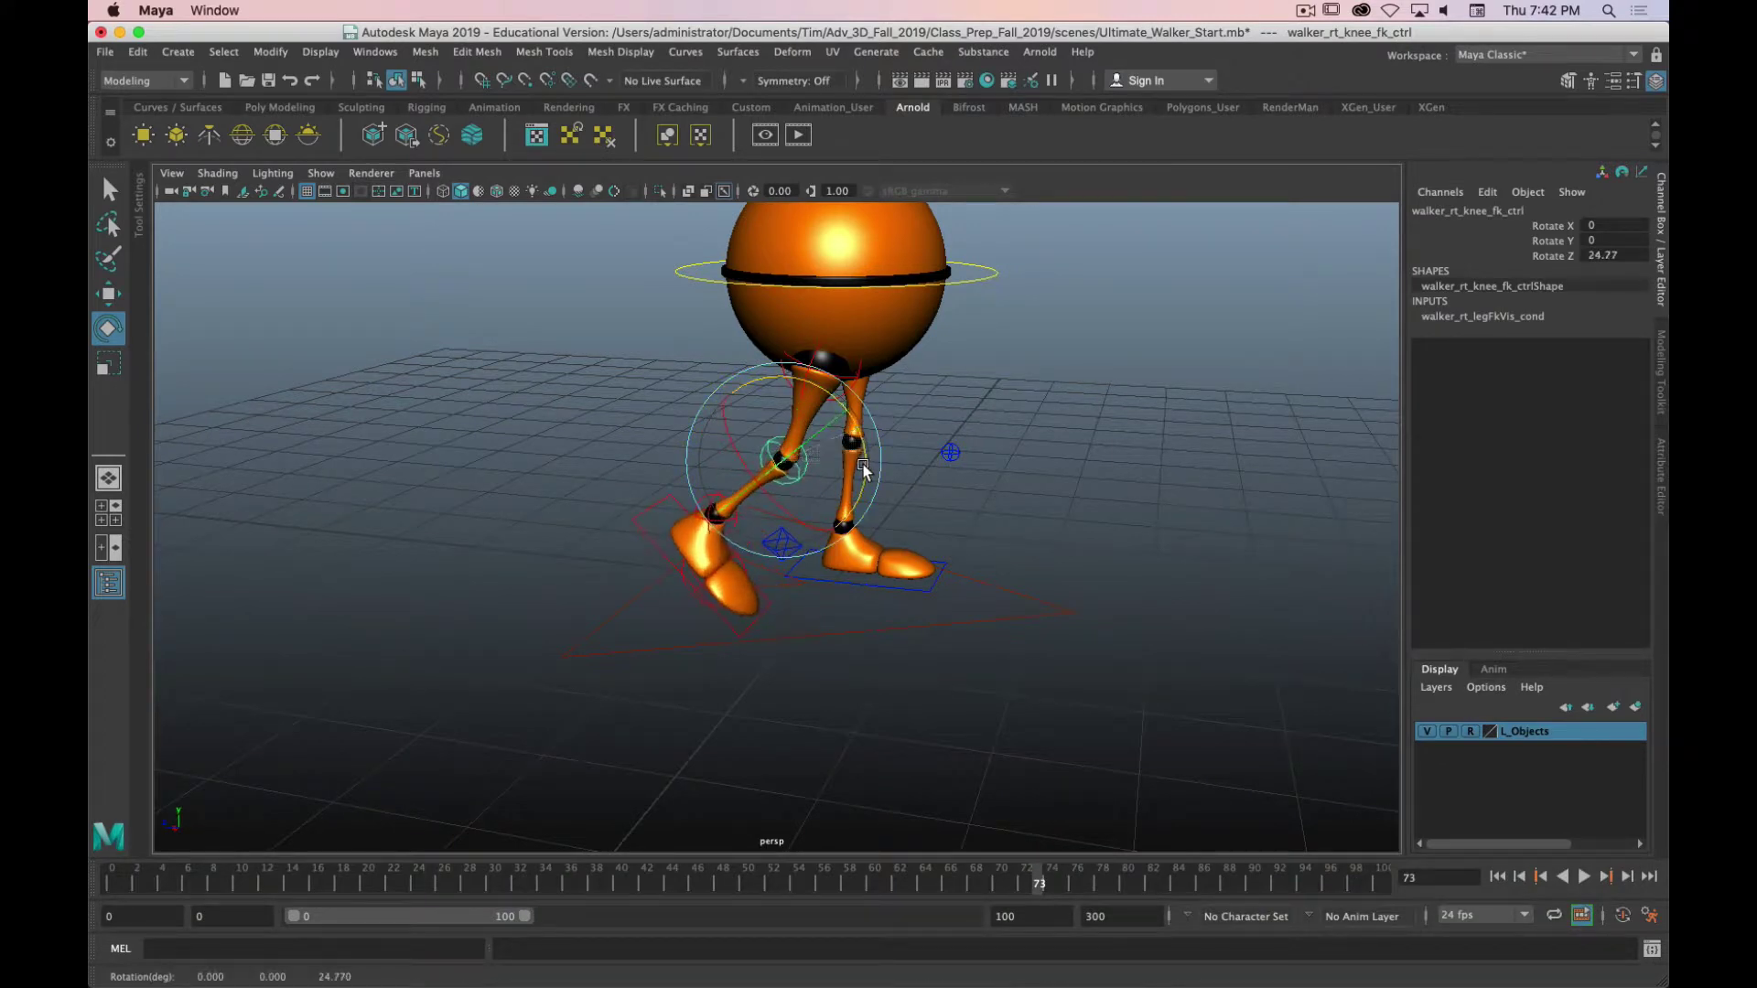
Rotate the right ankle FK control to Rotate Z 19.545.
key("q")
left_click(718, 514)
key("w")
key("e")
left_click_drag(750, 448, 700, 574)
Bend the toe with the right ball FK control, then undo the toe bend.
key("q")
left_click(695, 582)
left_click(700, 577)
key("e")
left_click_drag(750, 570, 746, 521)
left_click_drag(772, 641, 873, 590, "alt")
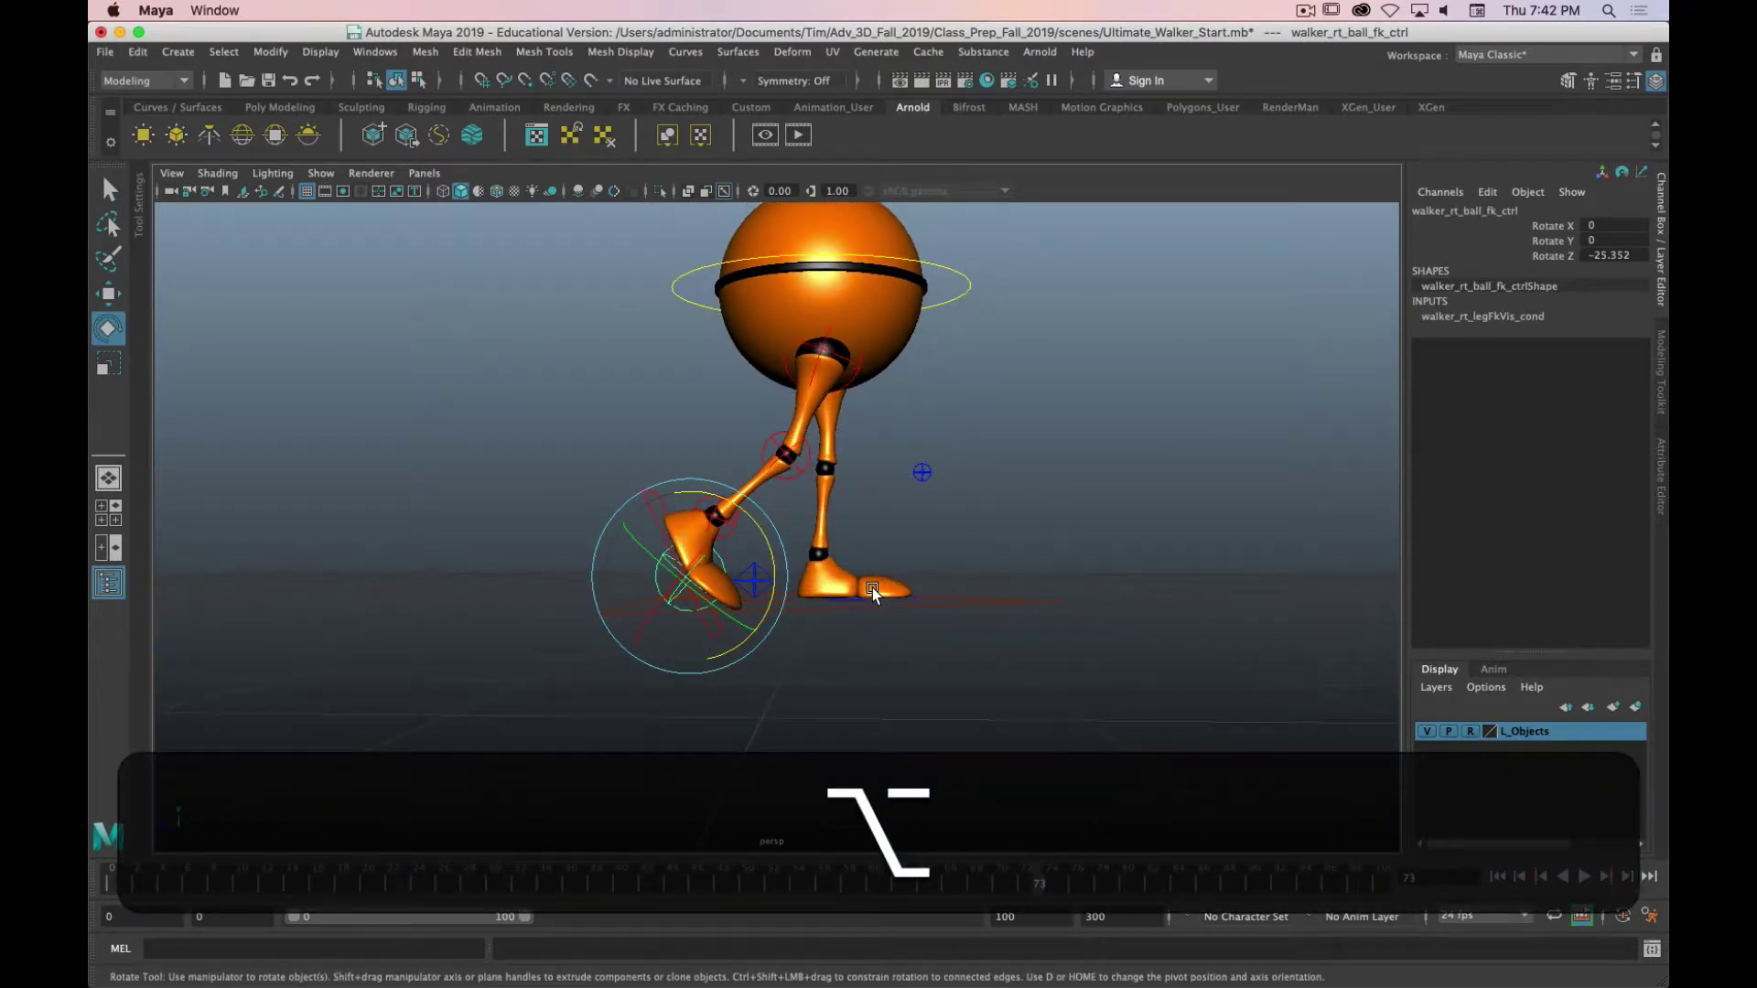
key("super+z")
key("super+z")
key("super+z")
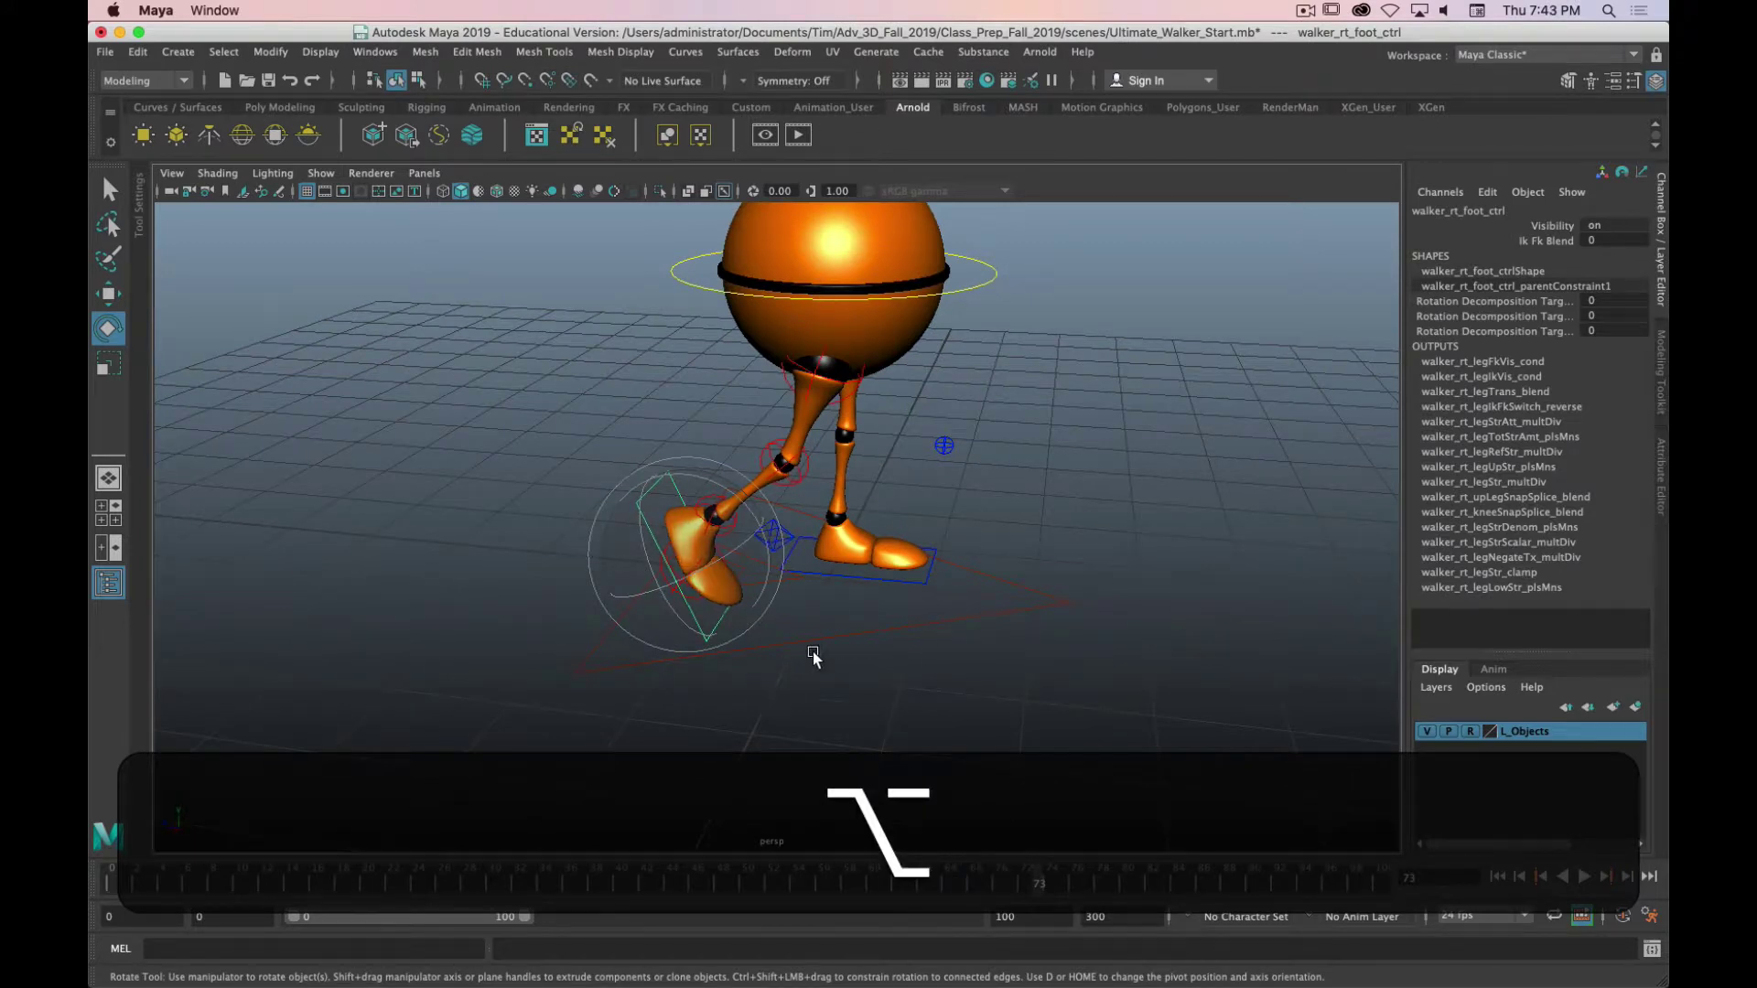
left_click_drag(818, 629, 792, 371, "alt")
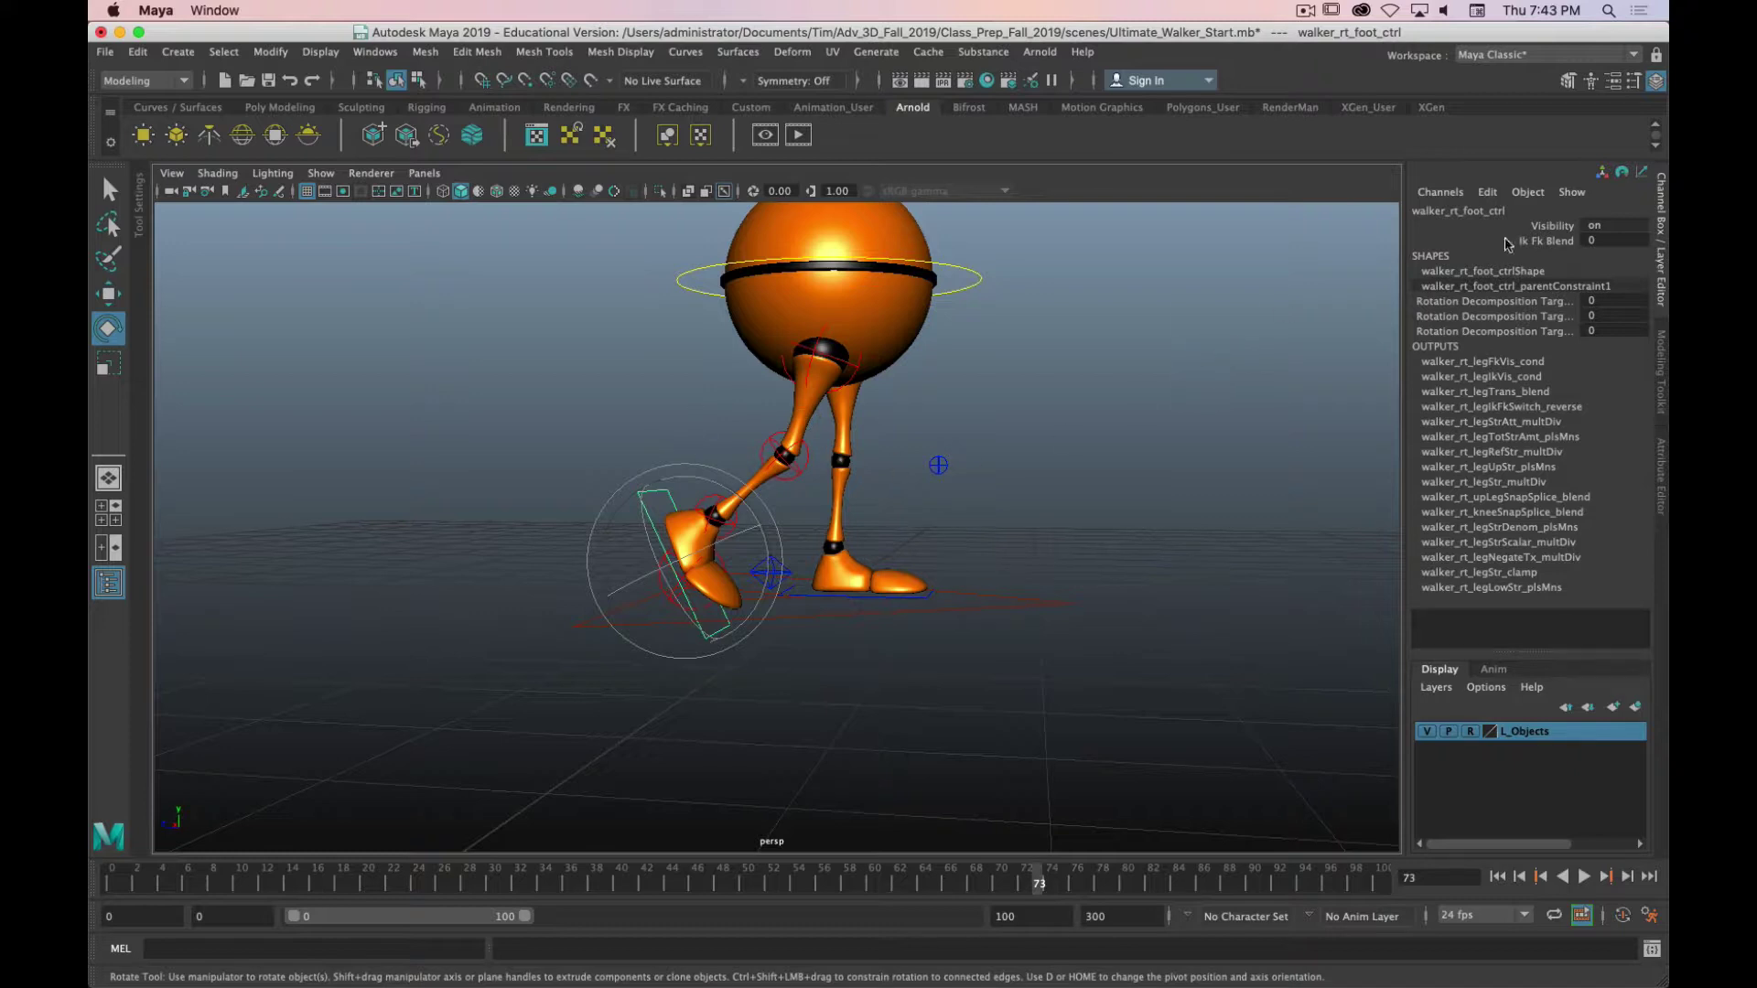
left_click_drag(949, 430, 881, 421, "alt")
mouse_move(816, 581)
left_mouse_down("alt")
mouse_move(805, 553)
mouse_move(805, 585)
mouse_move(827, 544)
mouse_move(805, 558)
left_mouse_up("alt")
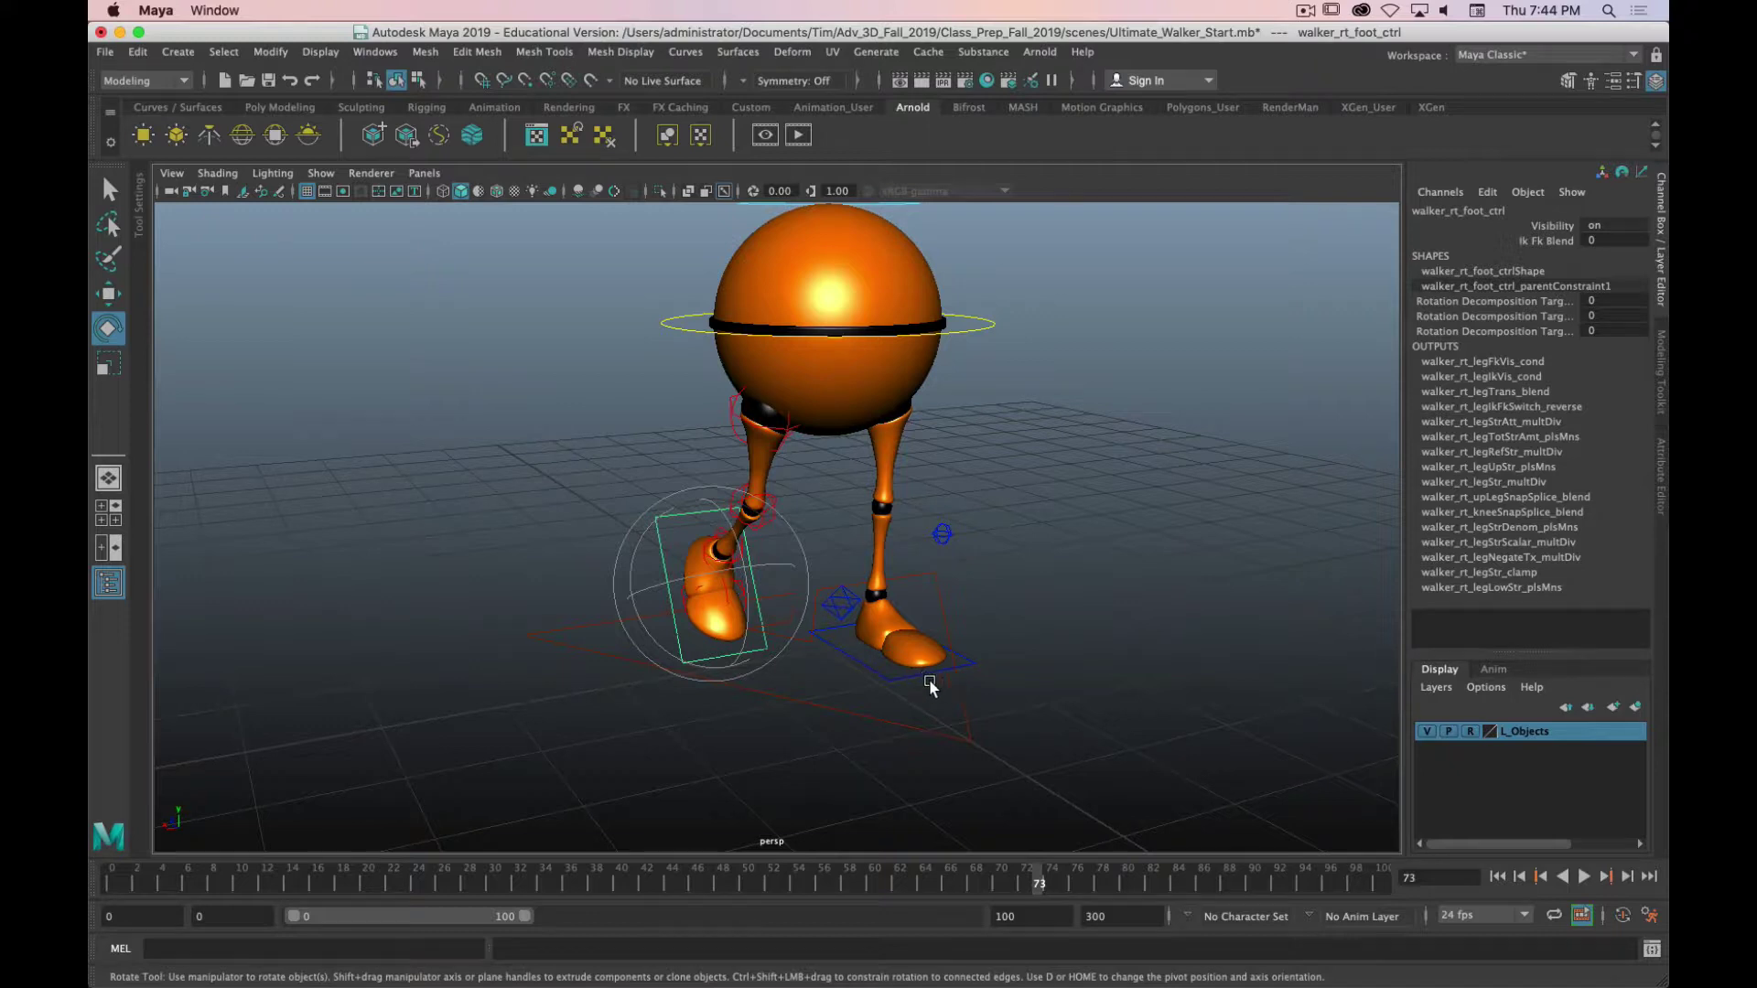
Raise the left foot with walker_lf_heel_ik_ctrl, then undo the move.
left_click_drag(893, 657, 890, 662, "alt")
left_click(890, 661)
key("w")
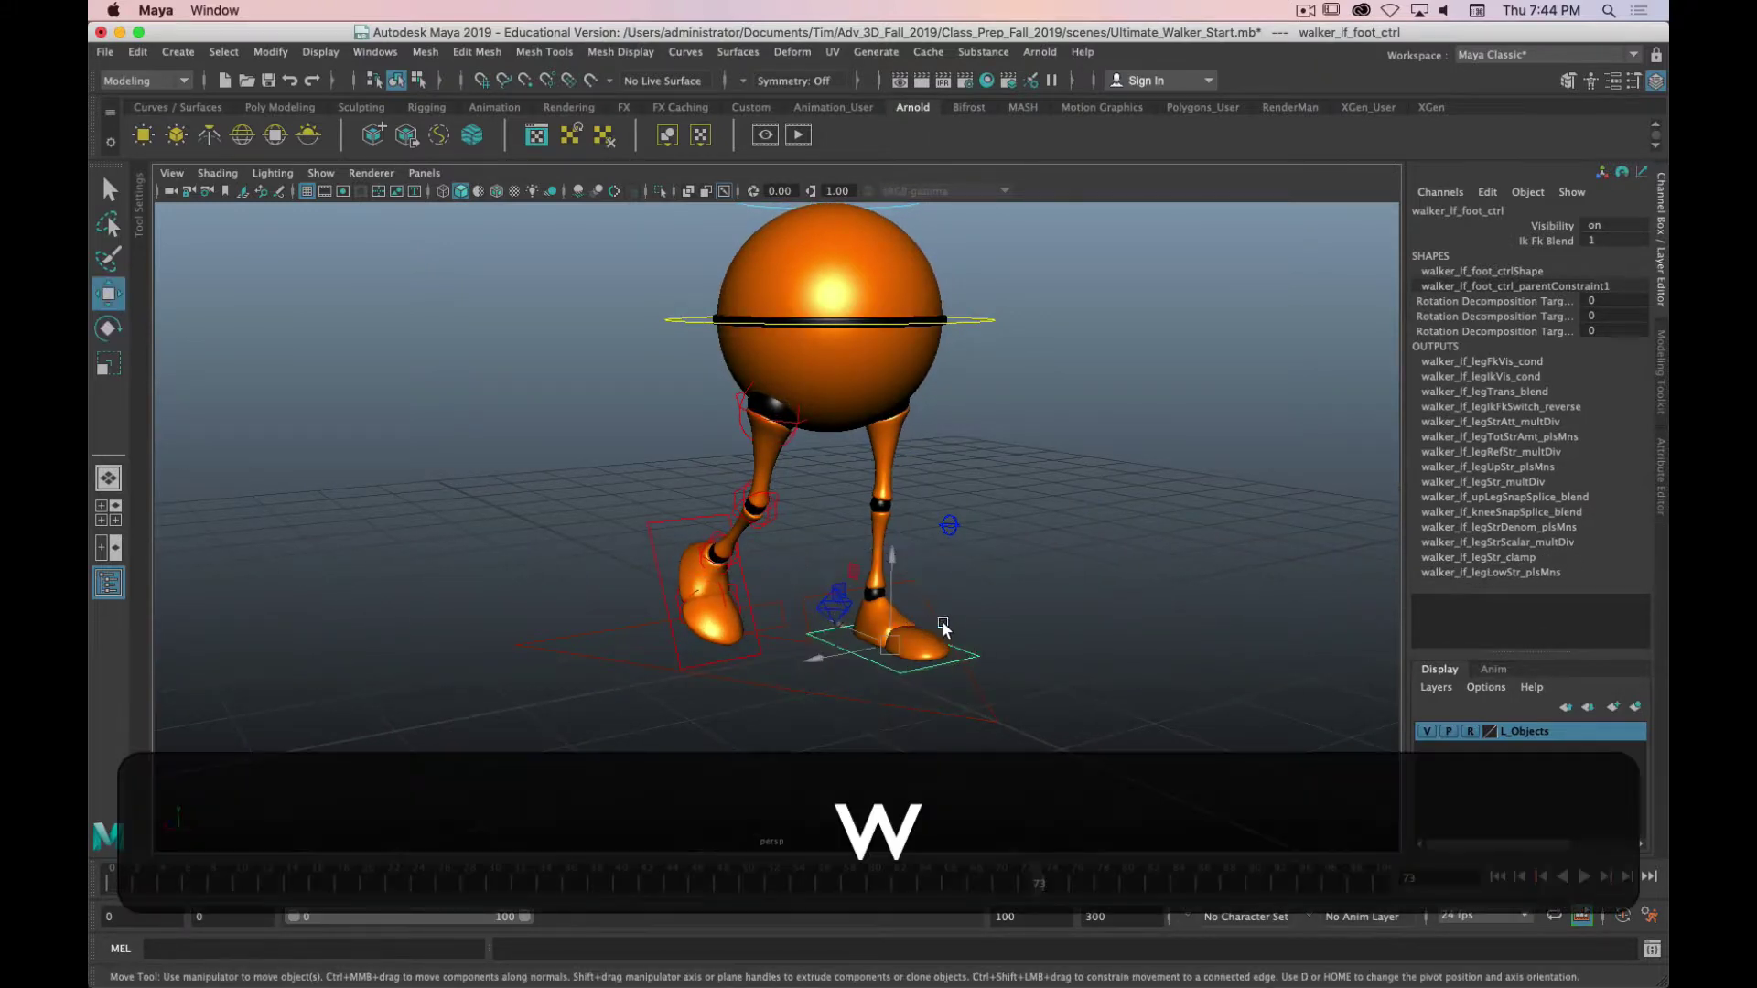
left_click_drag(1037, 647, 973, 580, "alt")
left_click(935, 580)
left_click_drag(972, 681, 927, 655, "alt")
left_click_drag(888, 587, 925, 512)
key("z")
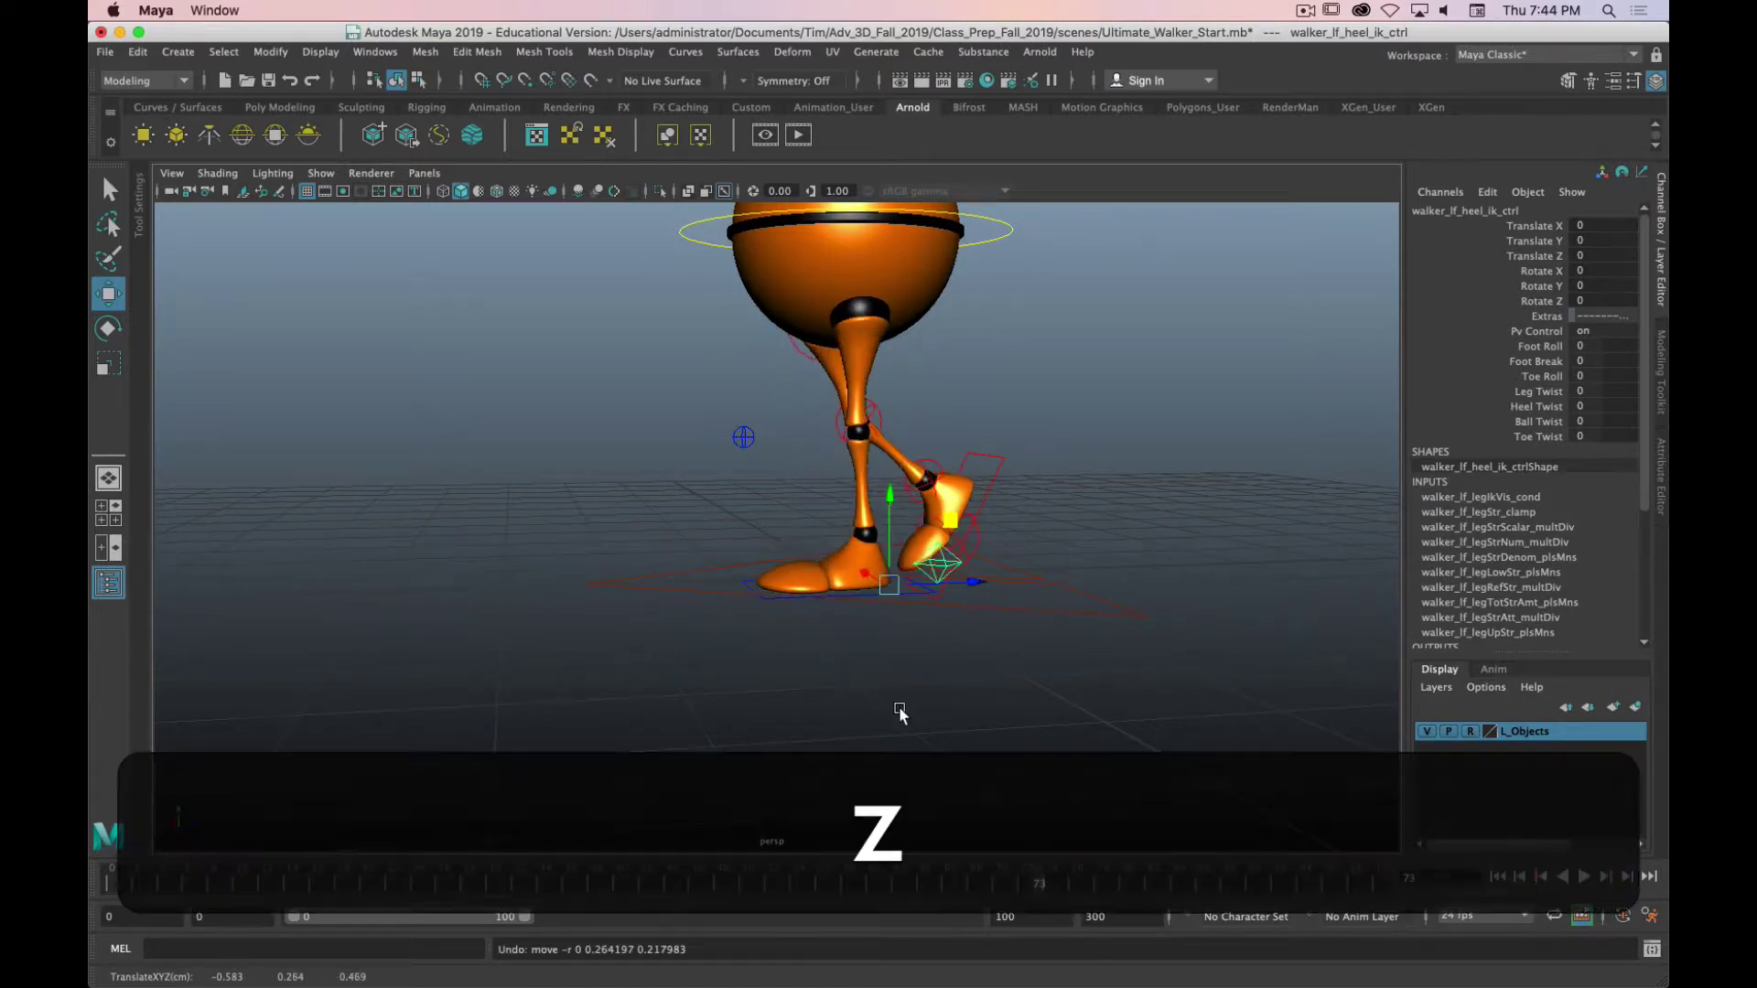
Select CTRL_Main and move it to Translate Y -0.84 and Z 0.395.
left_click_drag(855, 717, 822, 504, "alt")
left_click(855, 314)
middle_click_drag(822, 503, 759, 515)
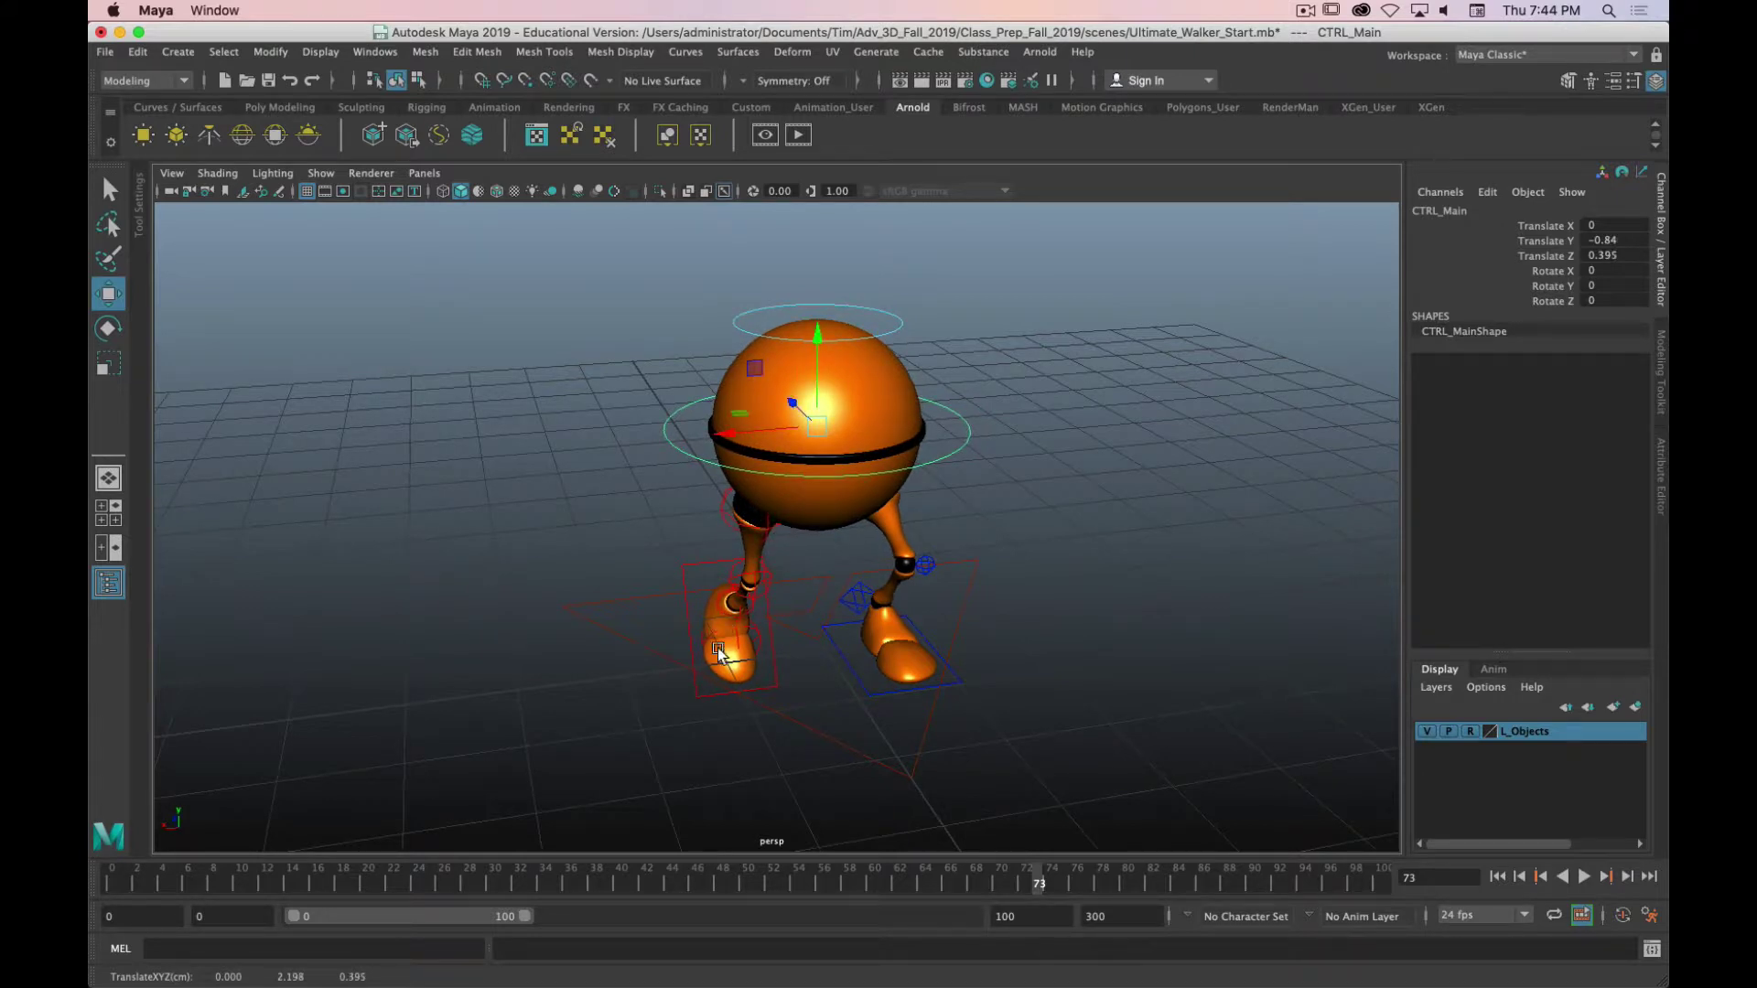
Drag CTRL_Main around, then undo twice until Translate X/Y/Z read 0.
mouse_move(694, 595)
left_mouse_down("alt")
mouse_move(723, 604)
mouse_move(693, 596)
left_mouse_up("alt")
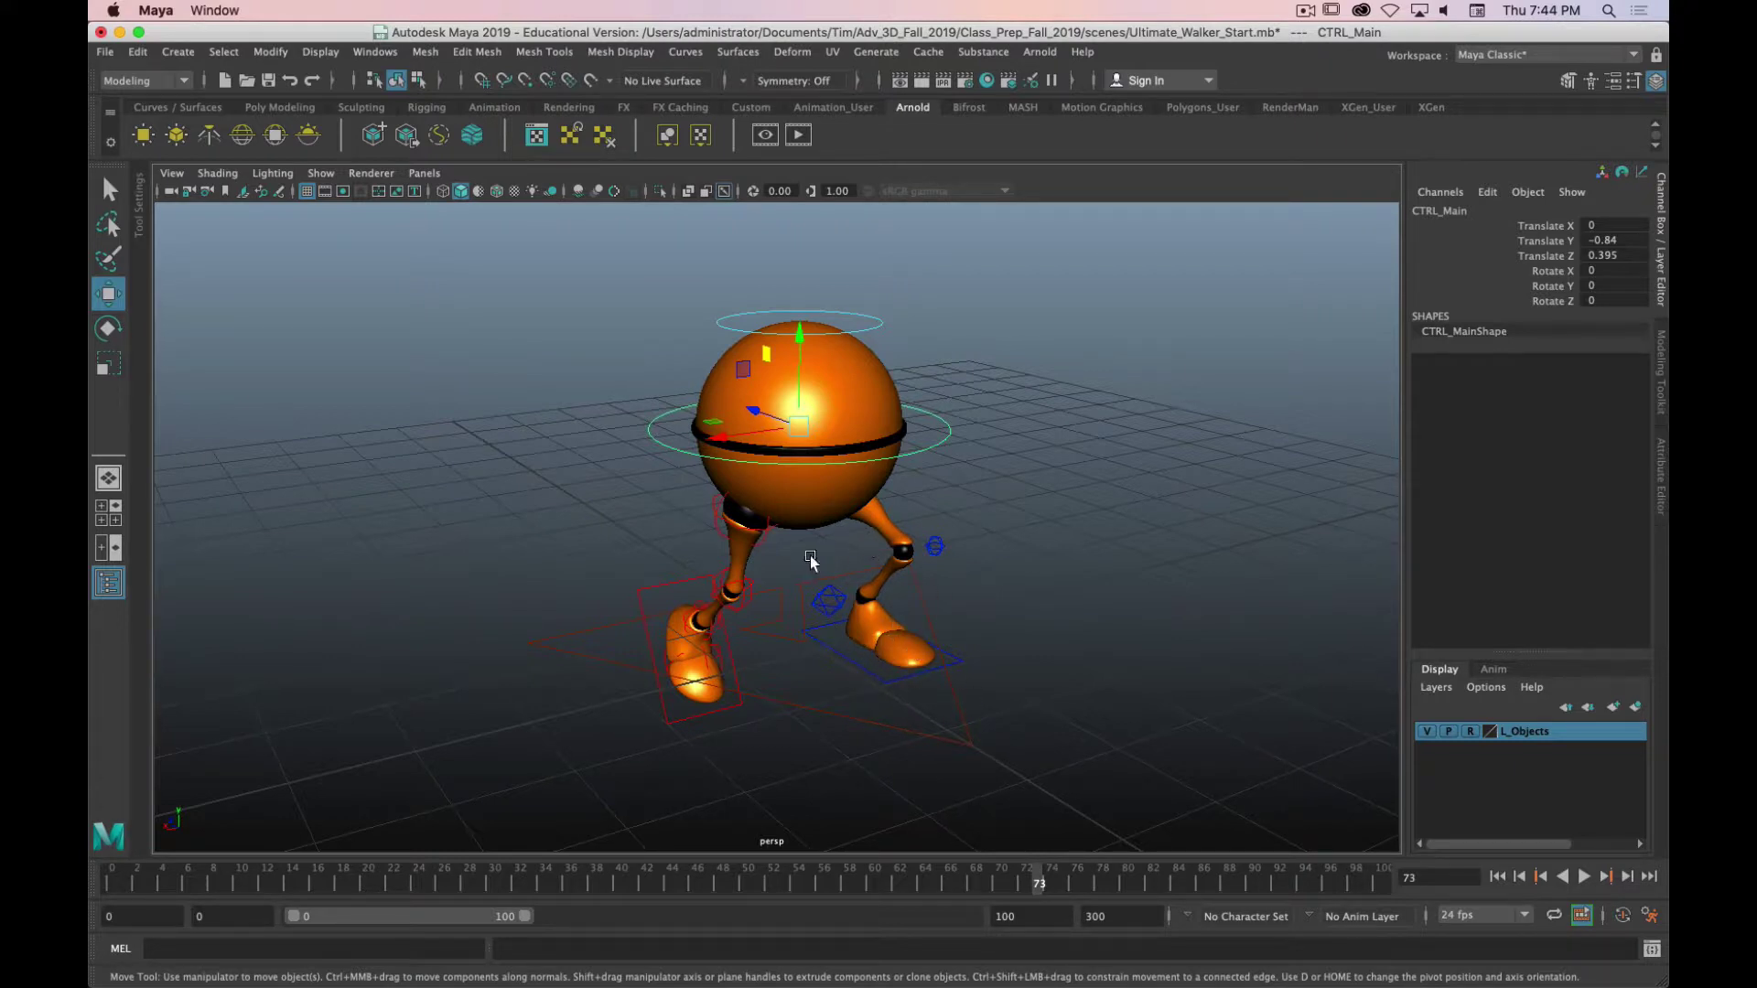
mouse_move(805, 481)
middle_mouse_down()
mouse_move(823, 493)
mouse_move(764, 499)
mouse_move(842, 499)
mouse_move(791, 509)
mouse_move(784, 458)
mouse_move(729, 447)
mouse_move(785, 477)
mouse_move(783, 512)
mouse_move(810, 485)
mouse_move(805, 498)
mouse_move(913, 491)
mouse_move(815, 464)
mouse_move(835, 453)
mouse_move(817, 467)
middle_mouse_up()
key("z")
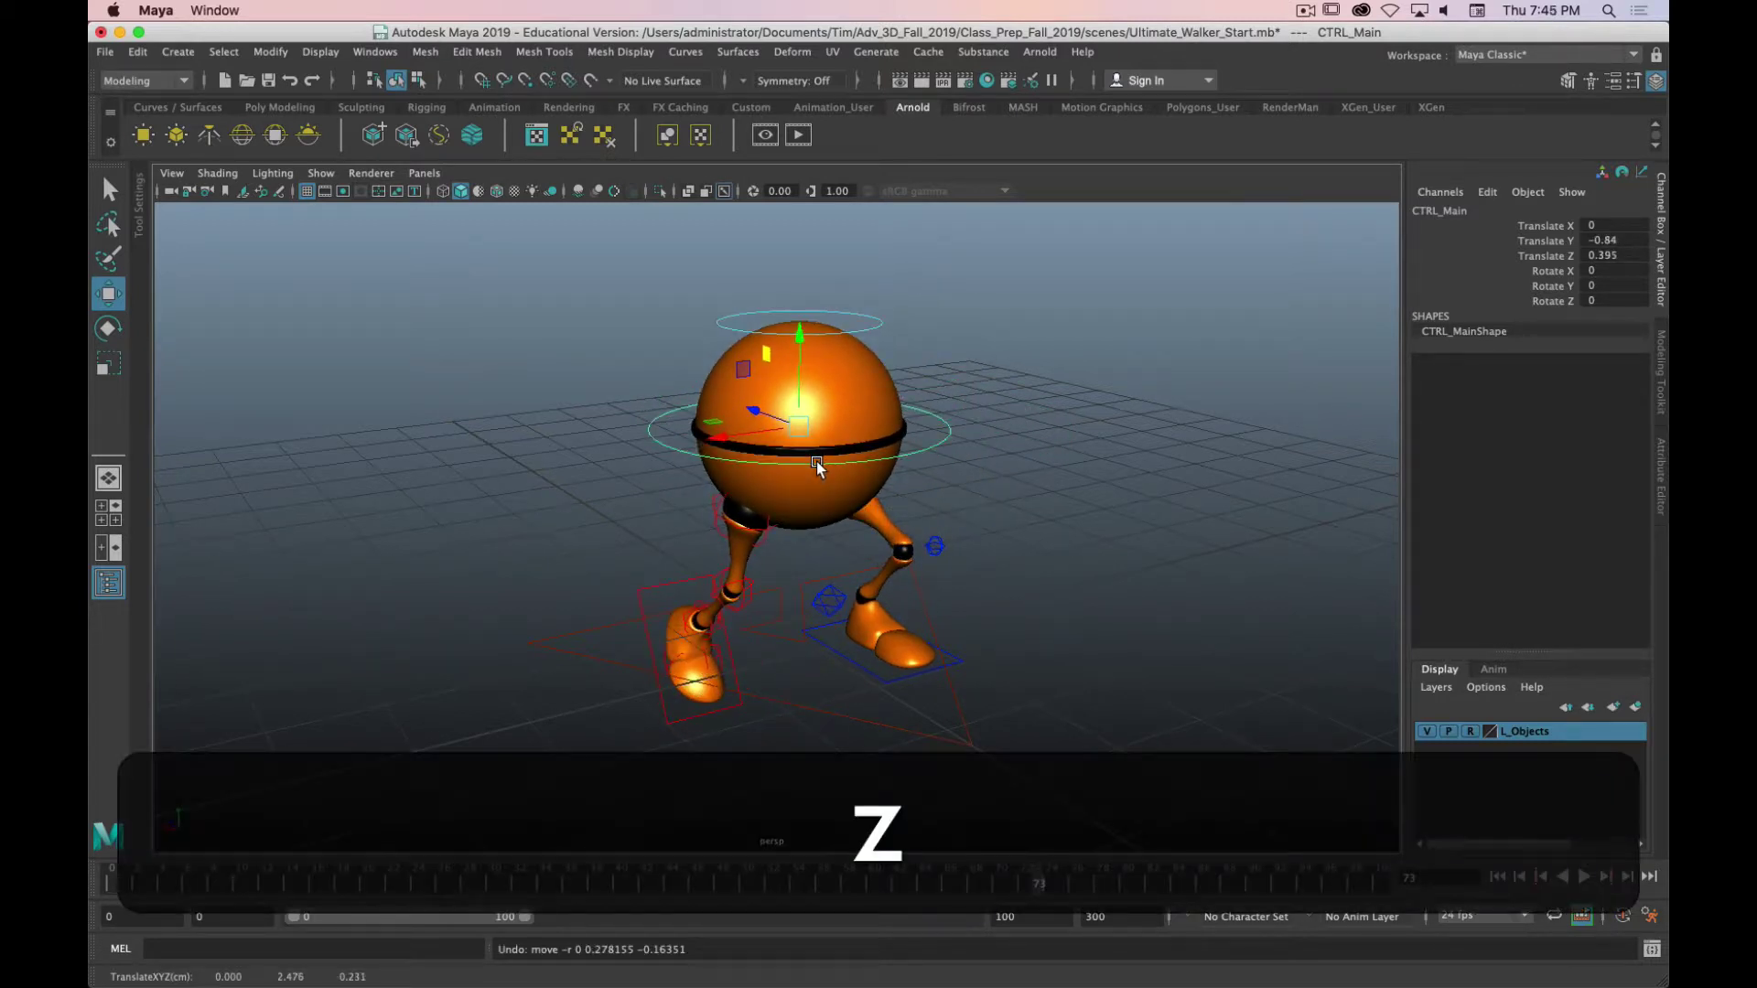
key("z")
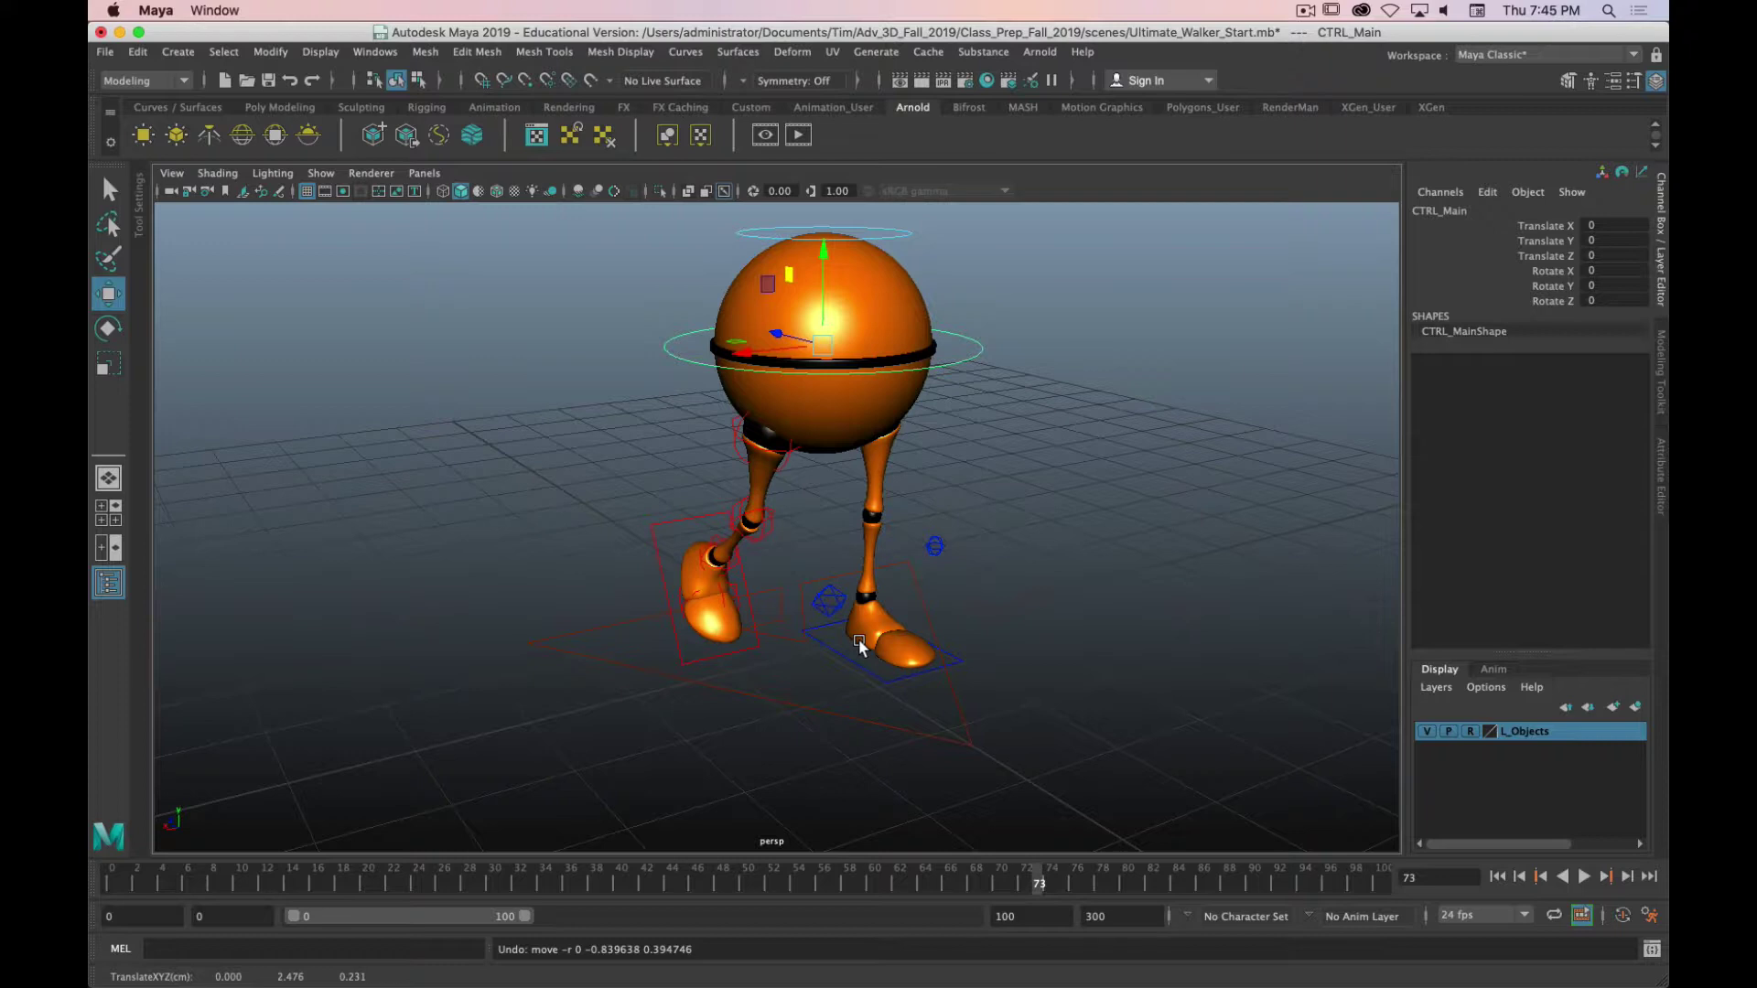
Swing the right leg at the hip with its FK control, then undo the rotation.
left_click_drag(748, 639, 838, 624, "alt")
left_click(749, 437)
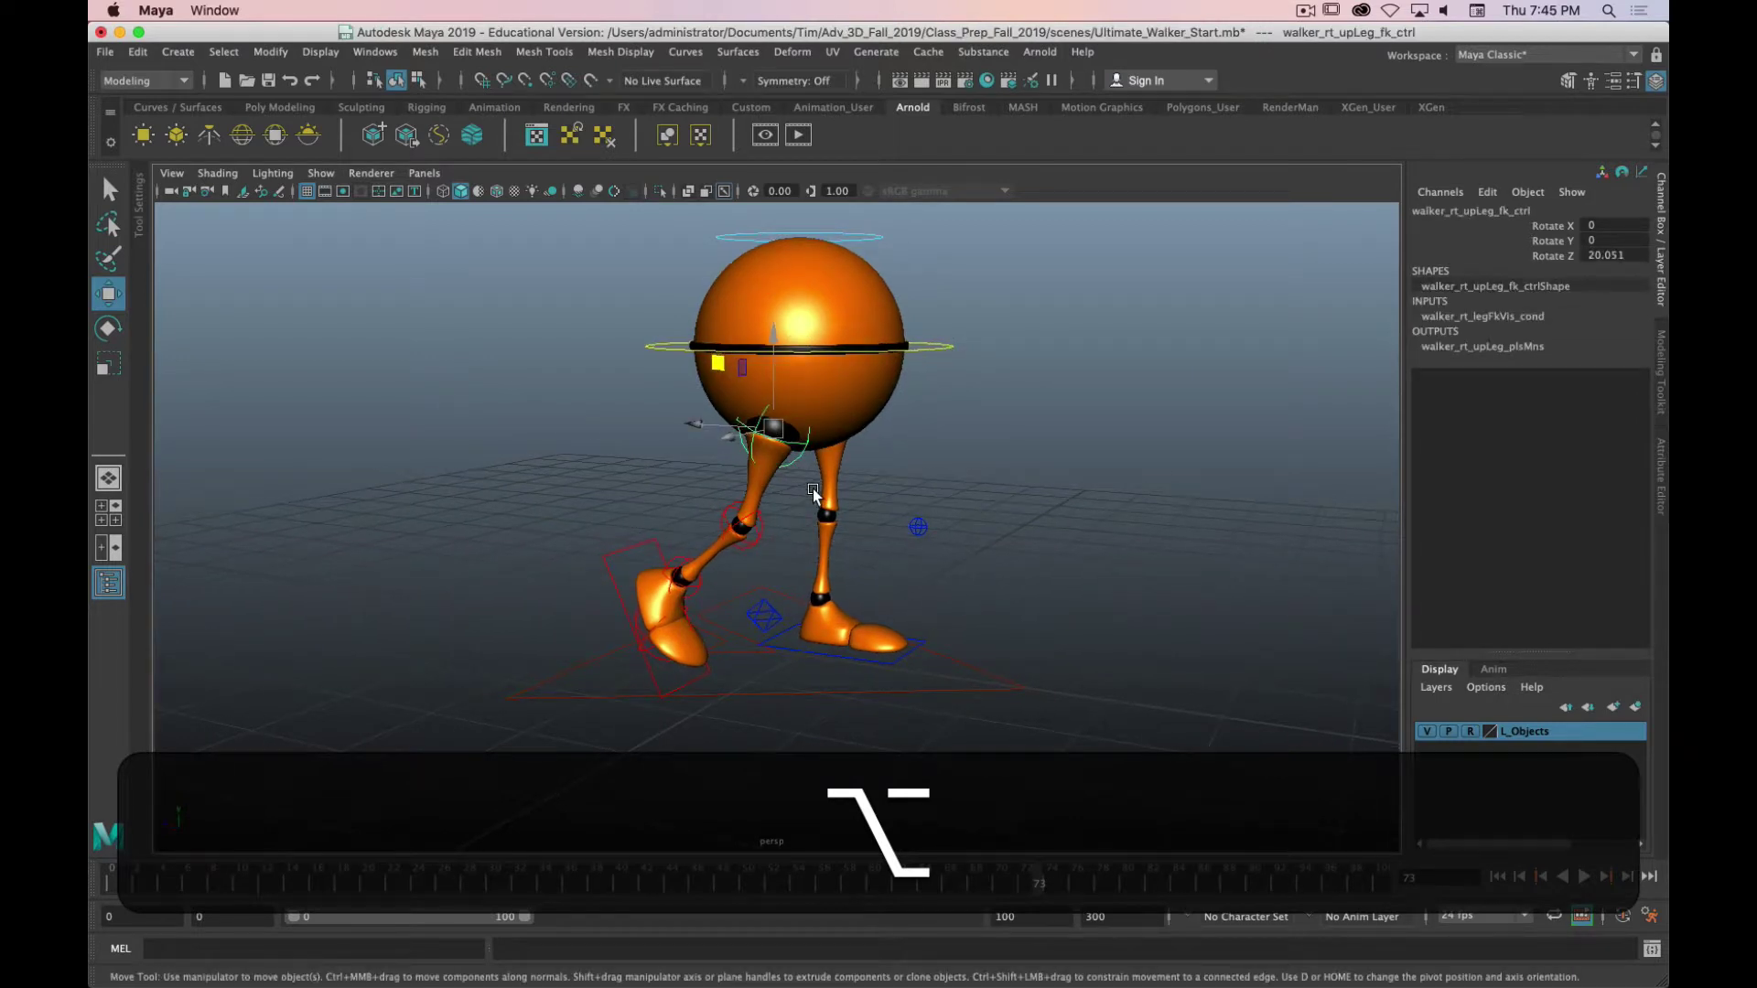
key("e")
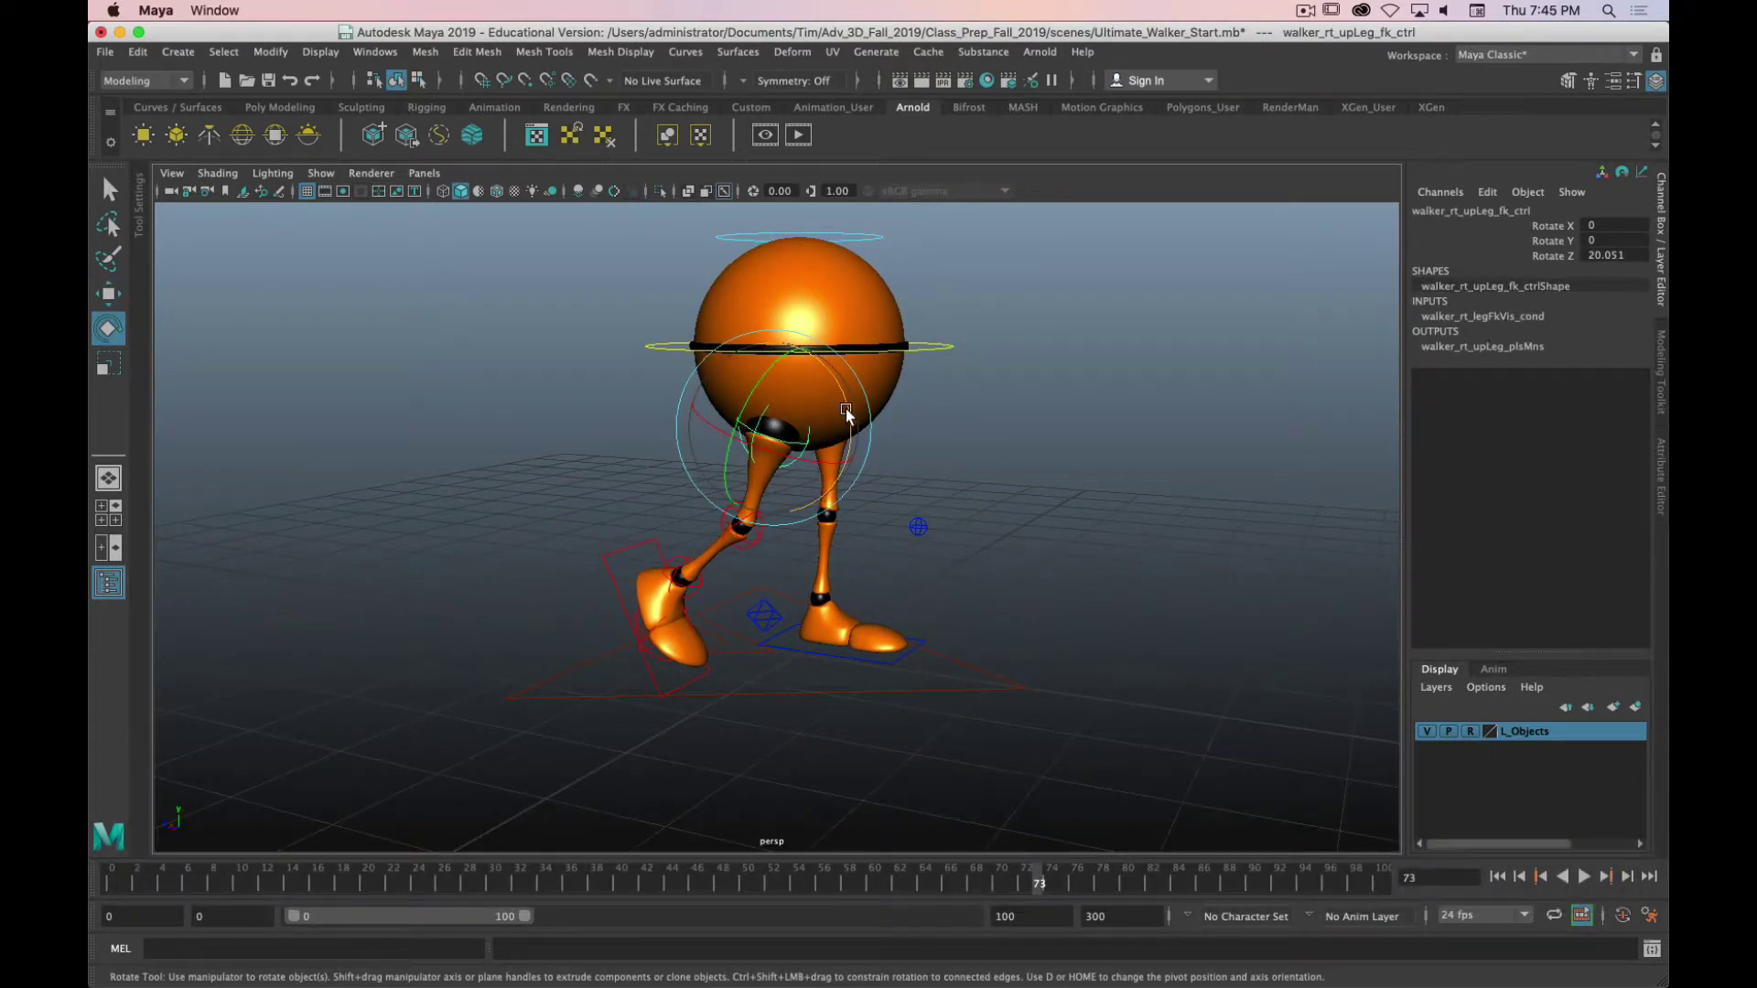
mouse_move(848, 414)
left_mouse_down()
mouse_move(805, 430)
mouse_move(831, 398)
mouse_move(823, 417)
left_mouse_up()
key("z")
Move the left heel IK control, then undo until its translates return to 0.
left_click_drag(1051, 561, 829, 580, "alt")
left_click(920, 646)
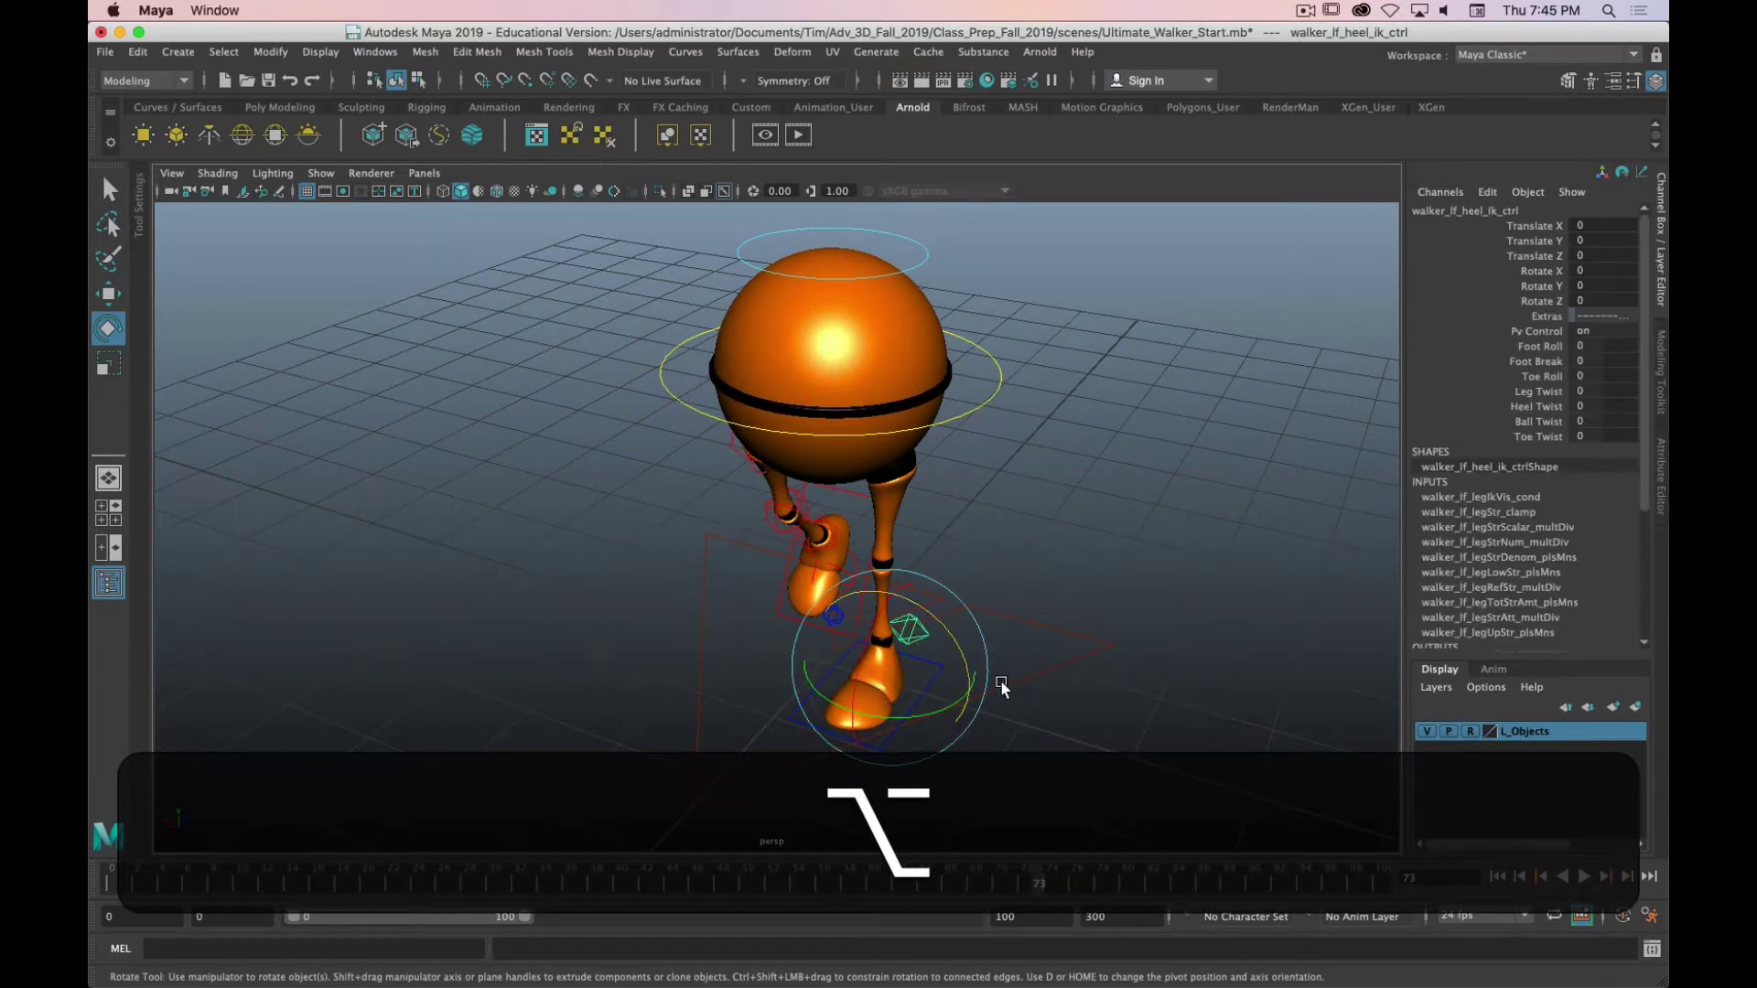
left_click_drag(1023, 693, 1013, 549, "alt")
key("w")
key("z")
key("z")
key("z")
key("alt+z")
left_click_drag(729, 568, 1035, 593, "alt")
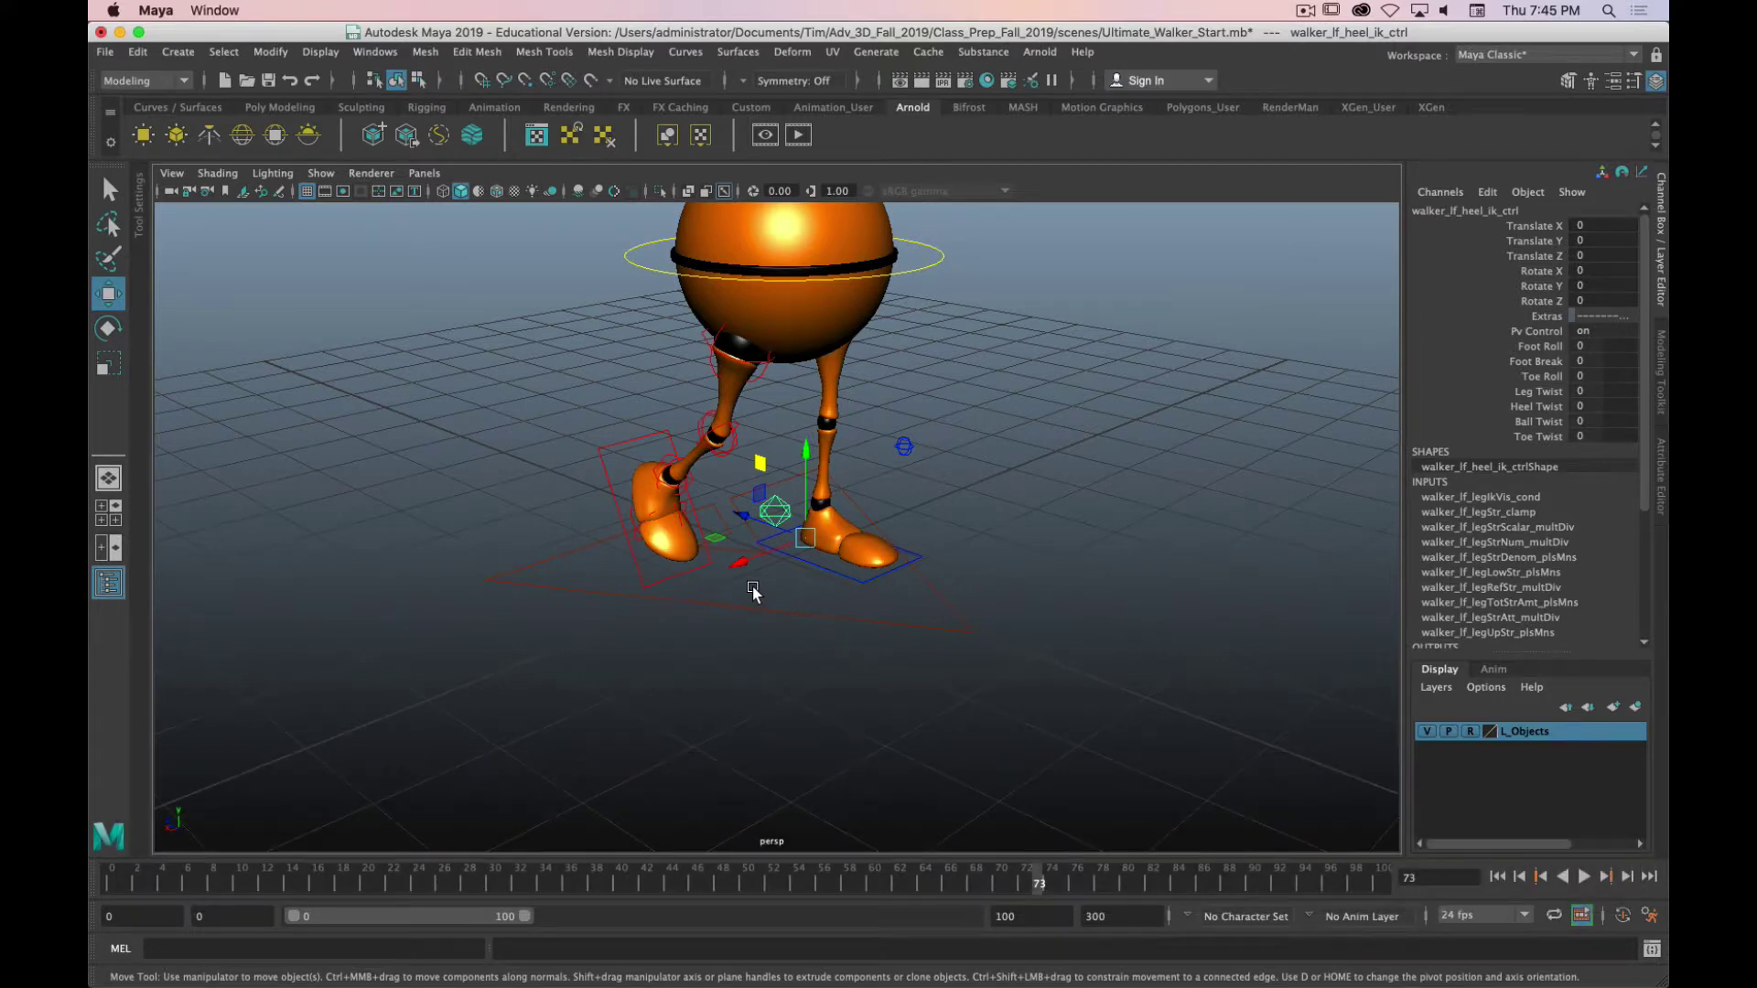
left_click_drag(753, 590, 935, 573, "alt")
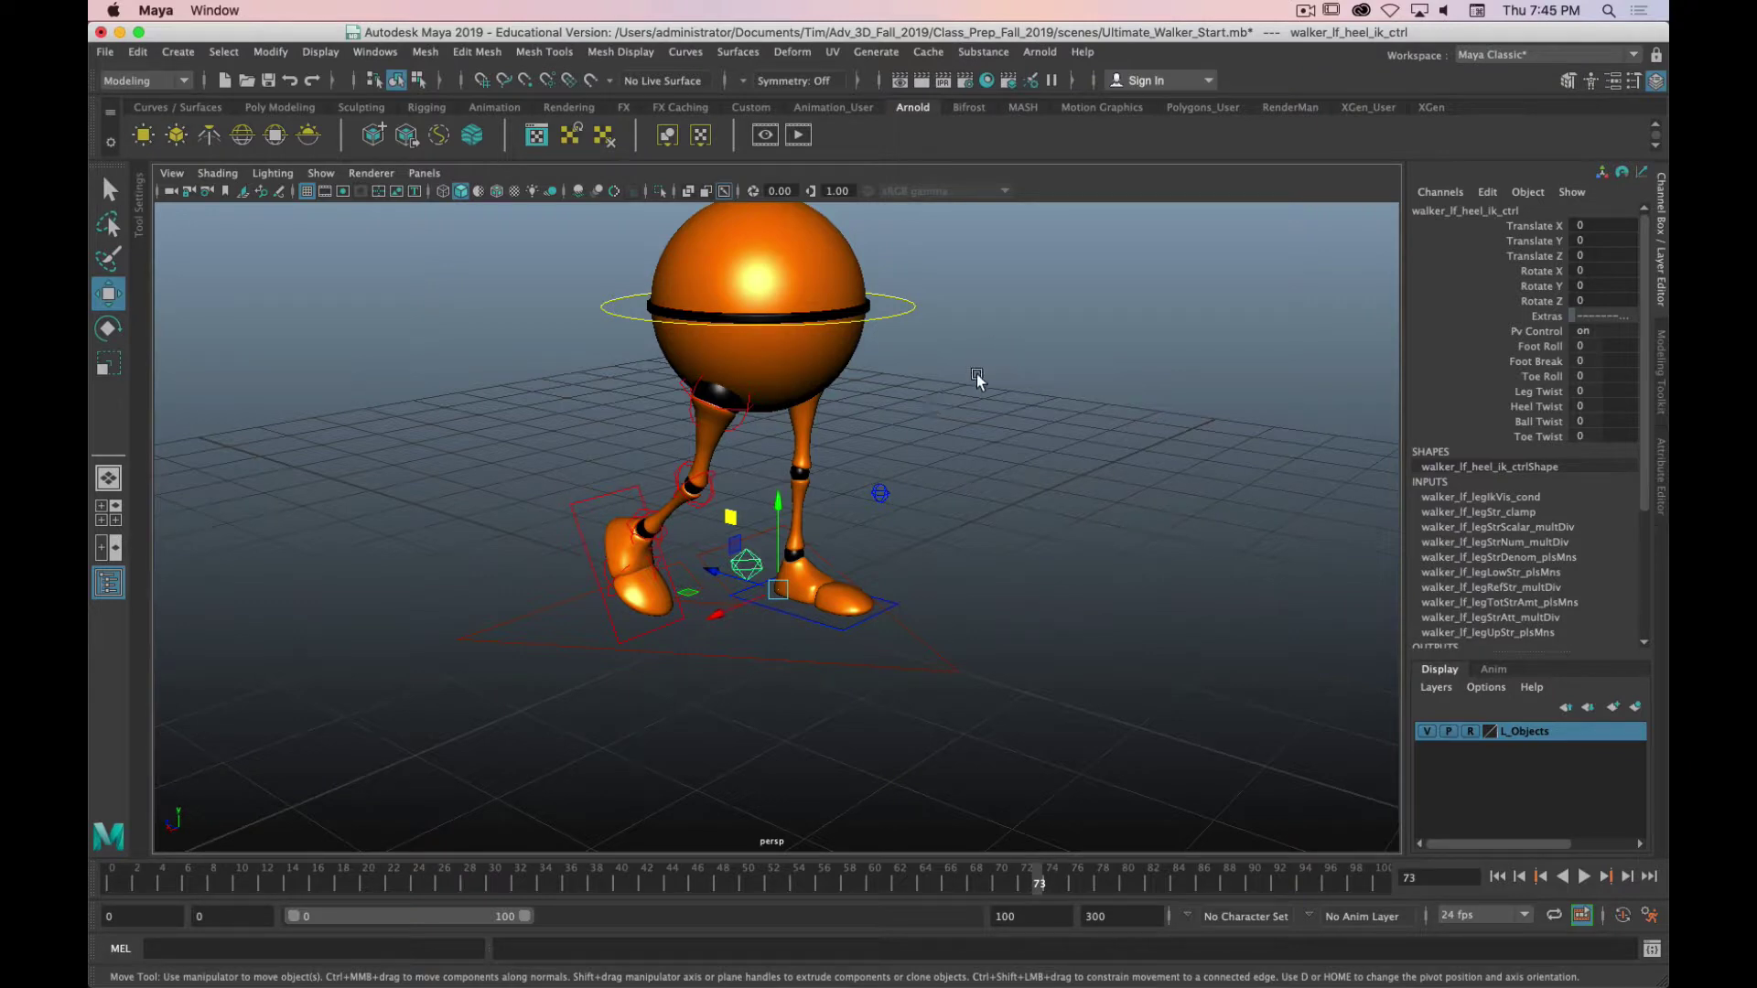
Undo the right leg's FK knee and ankle bends back to the right foot control.
key("z")
key("z")
key("z")
key("z")
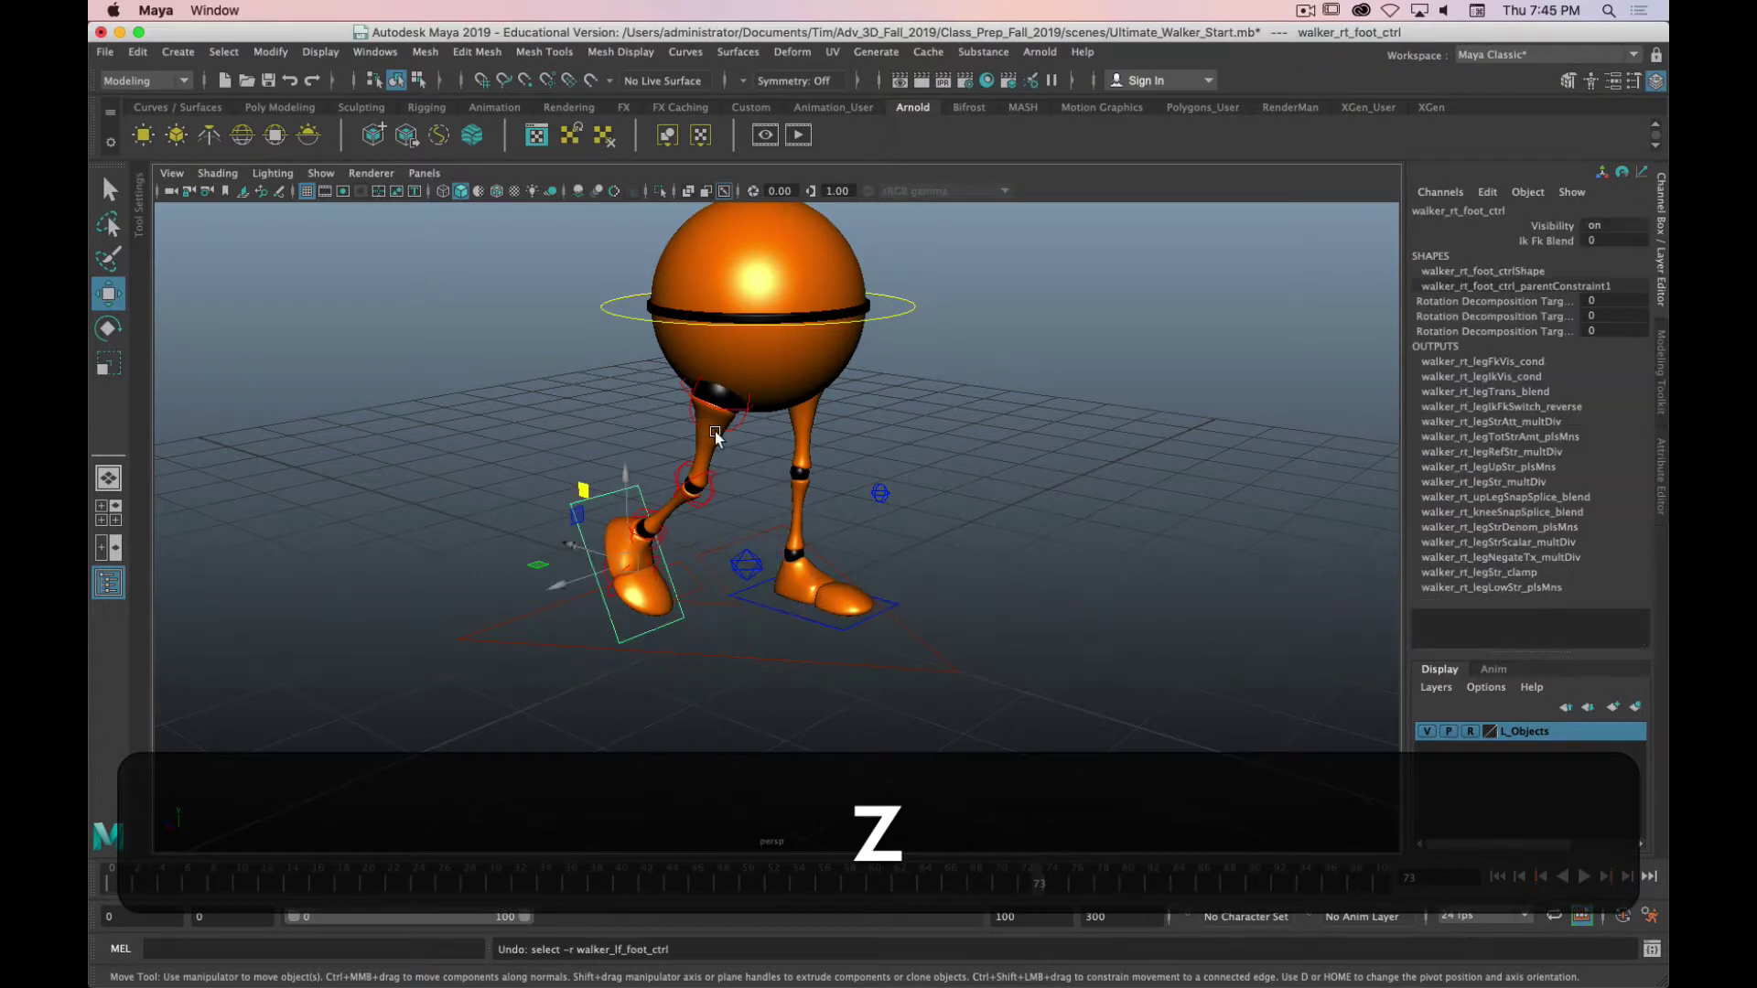
key("z")
key("z")
key("z")
key("z")
key("z")
key("z")
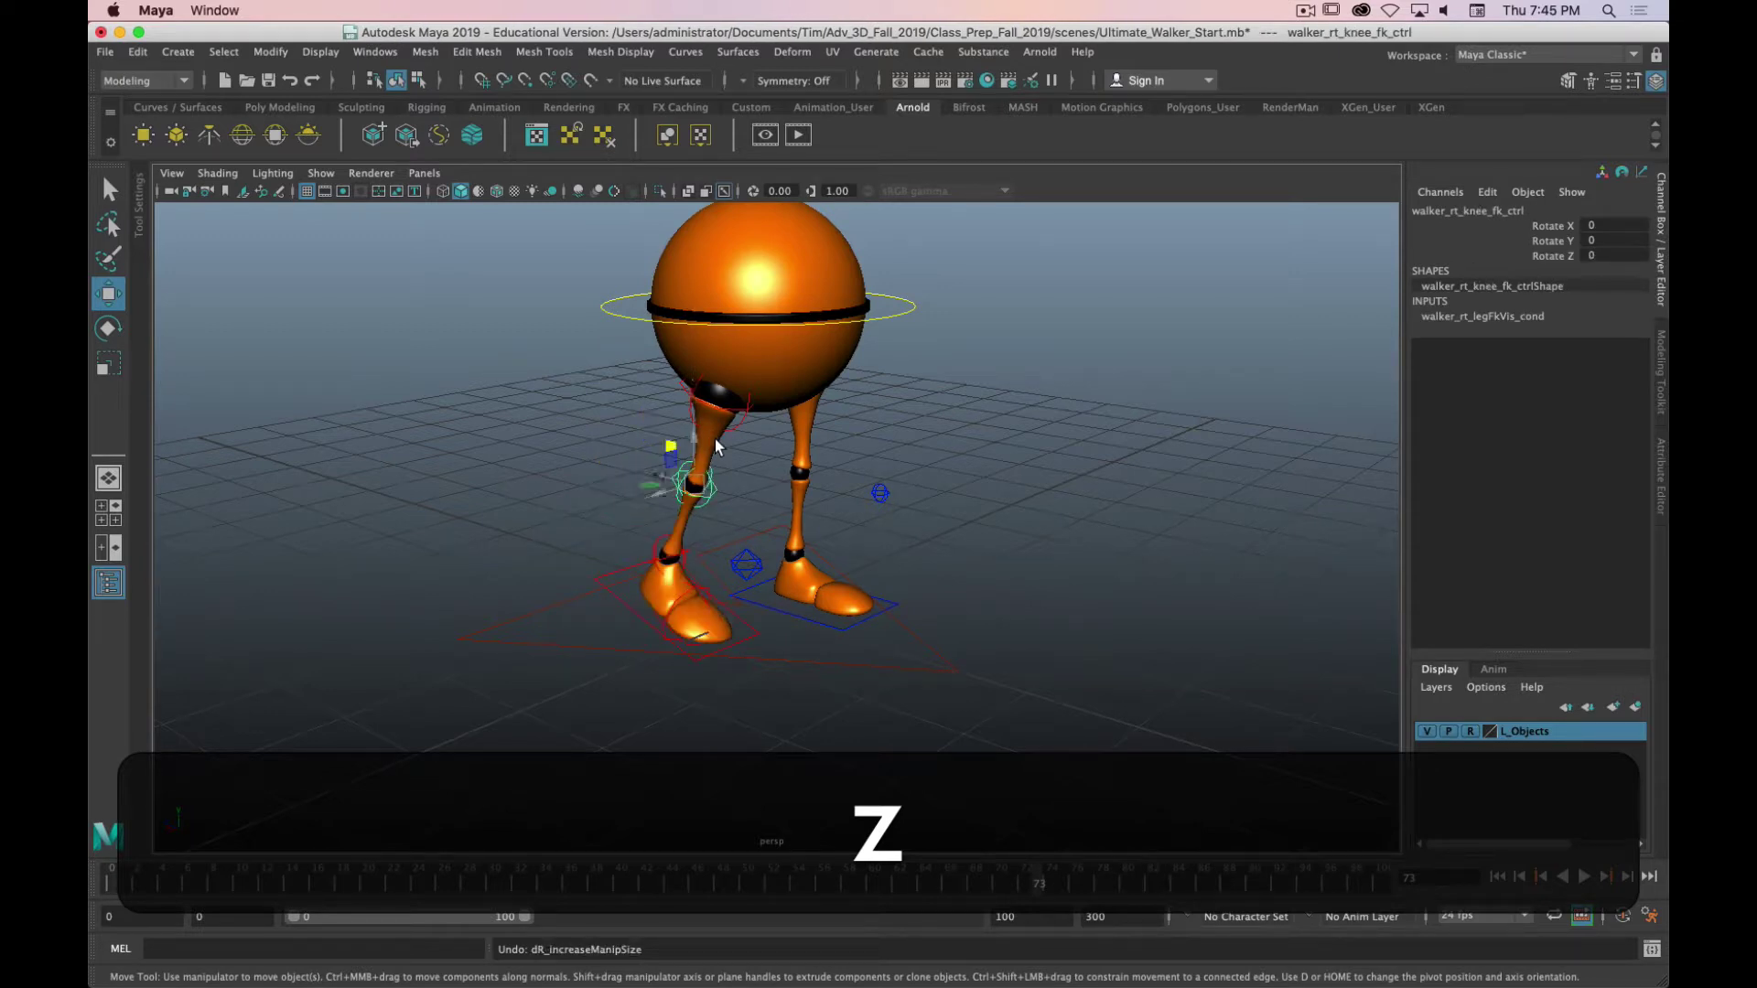
key("z")
key("z")
key("z")
key("z")
key("z")
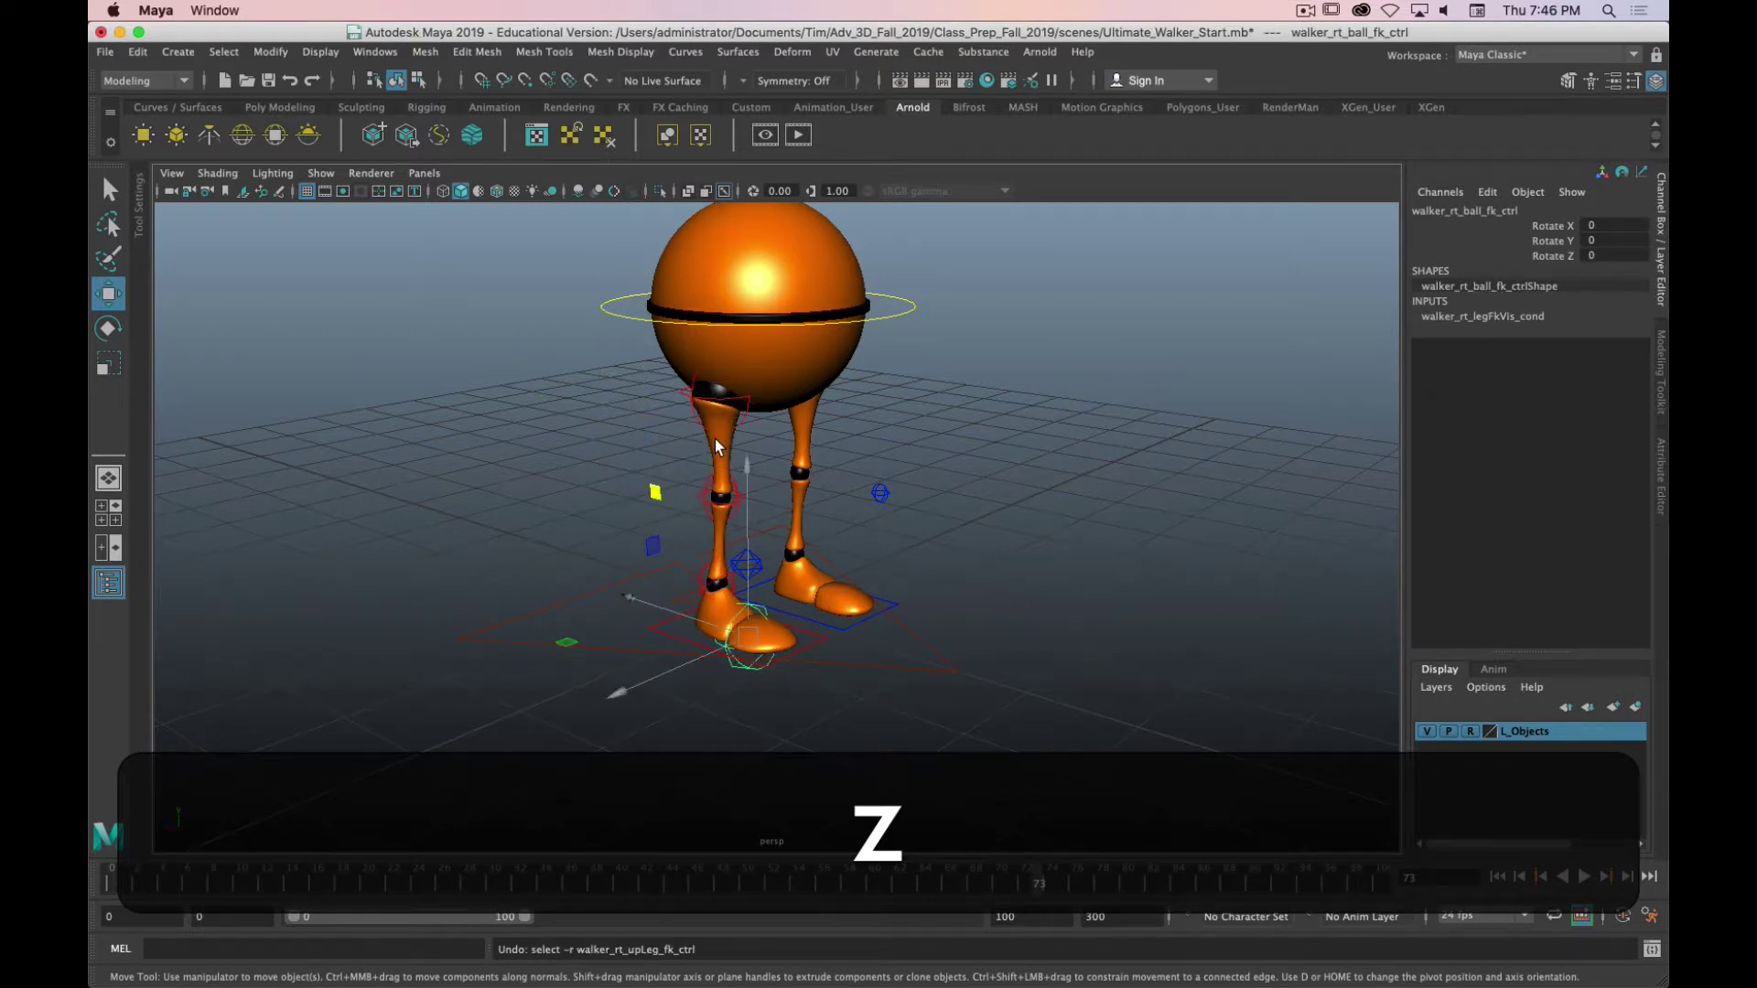
key("z")
key("z")
key("z")
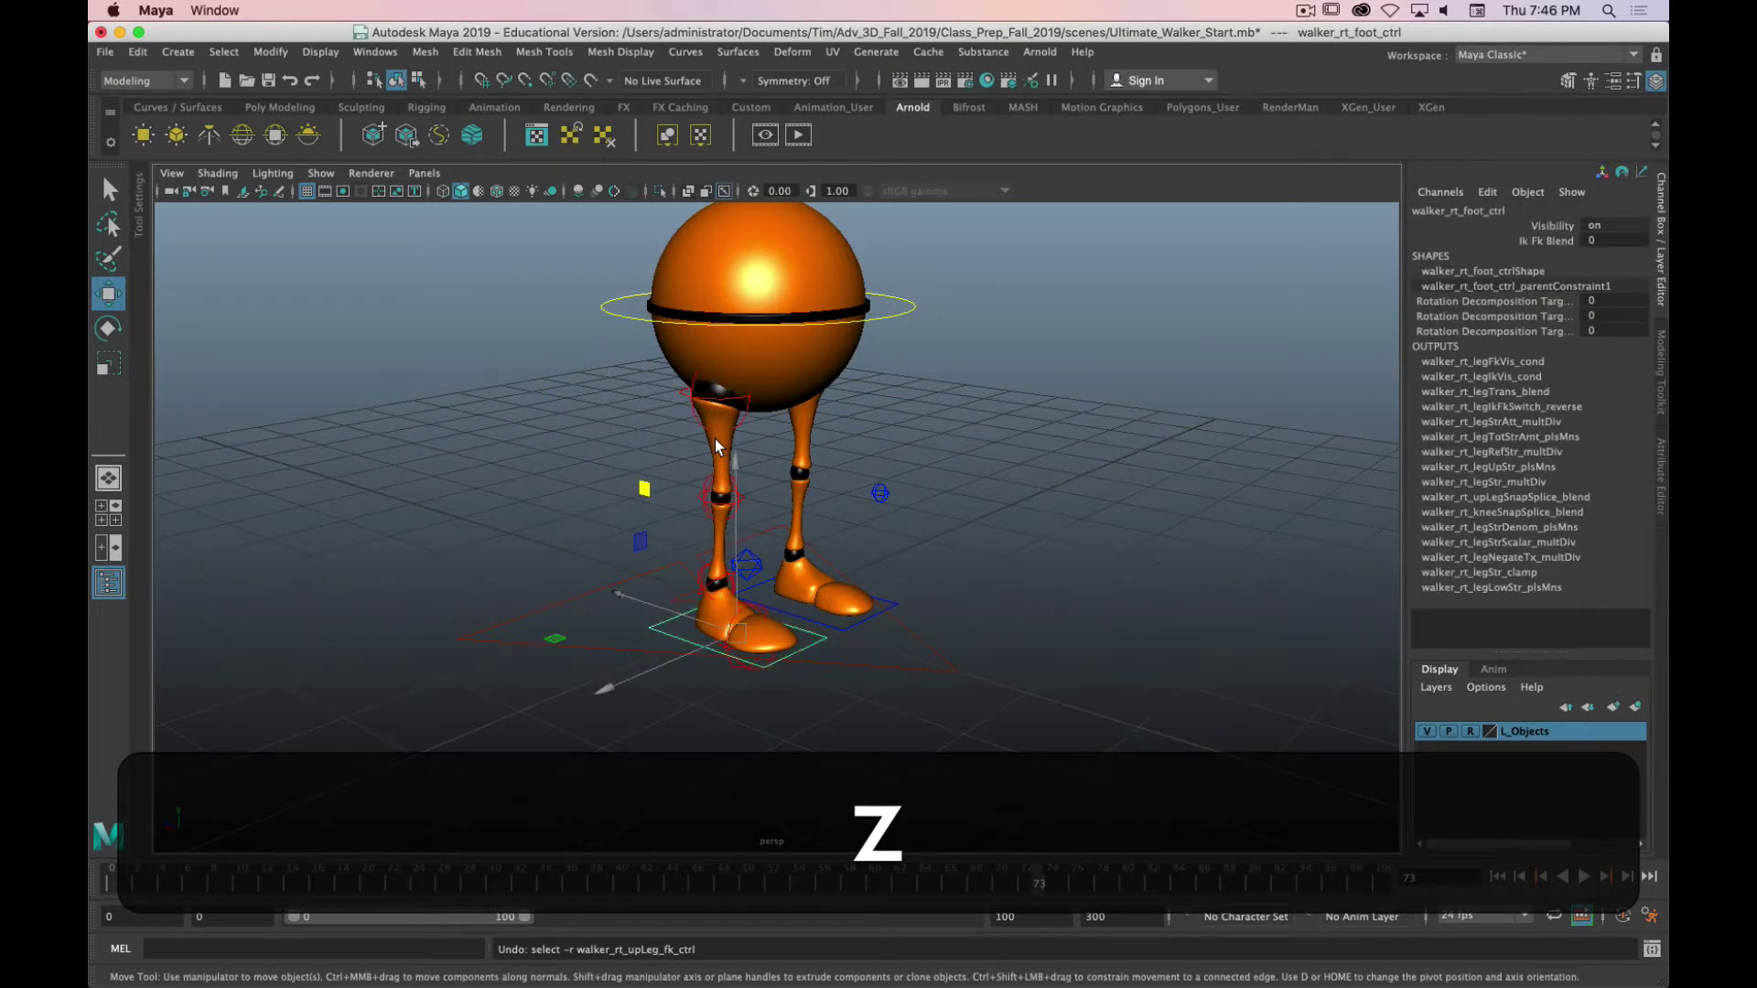
Shrink the move manipulator on walker_rt_heel_ik_ctrl for a clearer view.
left_click_drag(715, 438, 803, 507, "alt")
left_click_drag(886, 784, 784, 612, "alt")
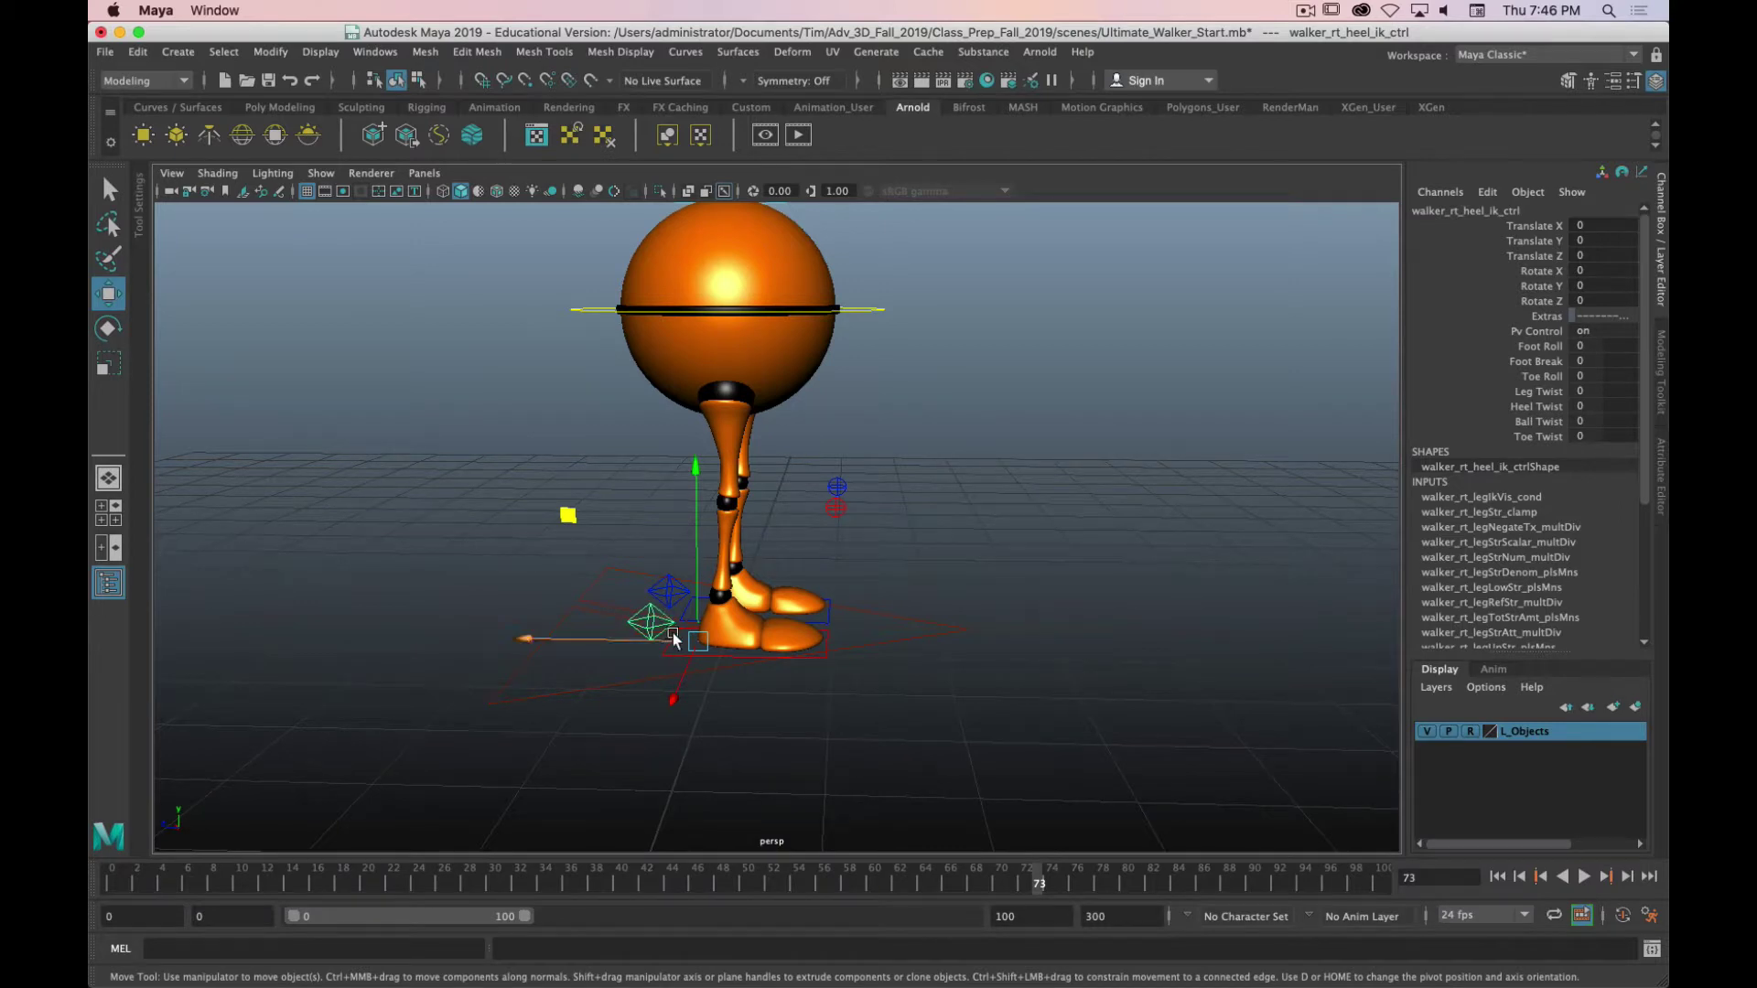
mouse_move(671, 638)
left_mouse_down("alt")
mouse_move(685, 613)
mouse_move(650, 628)
left_mouse_up("alt")
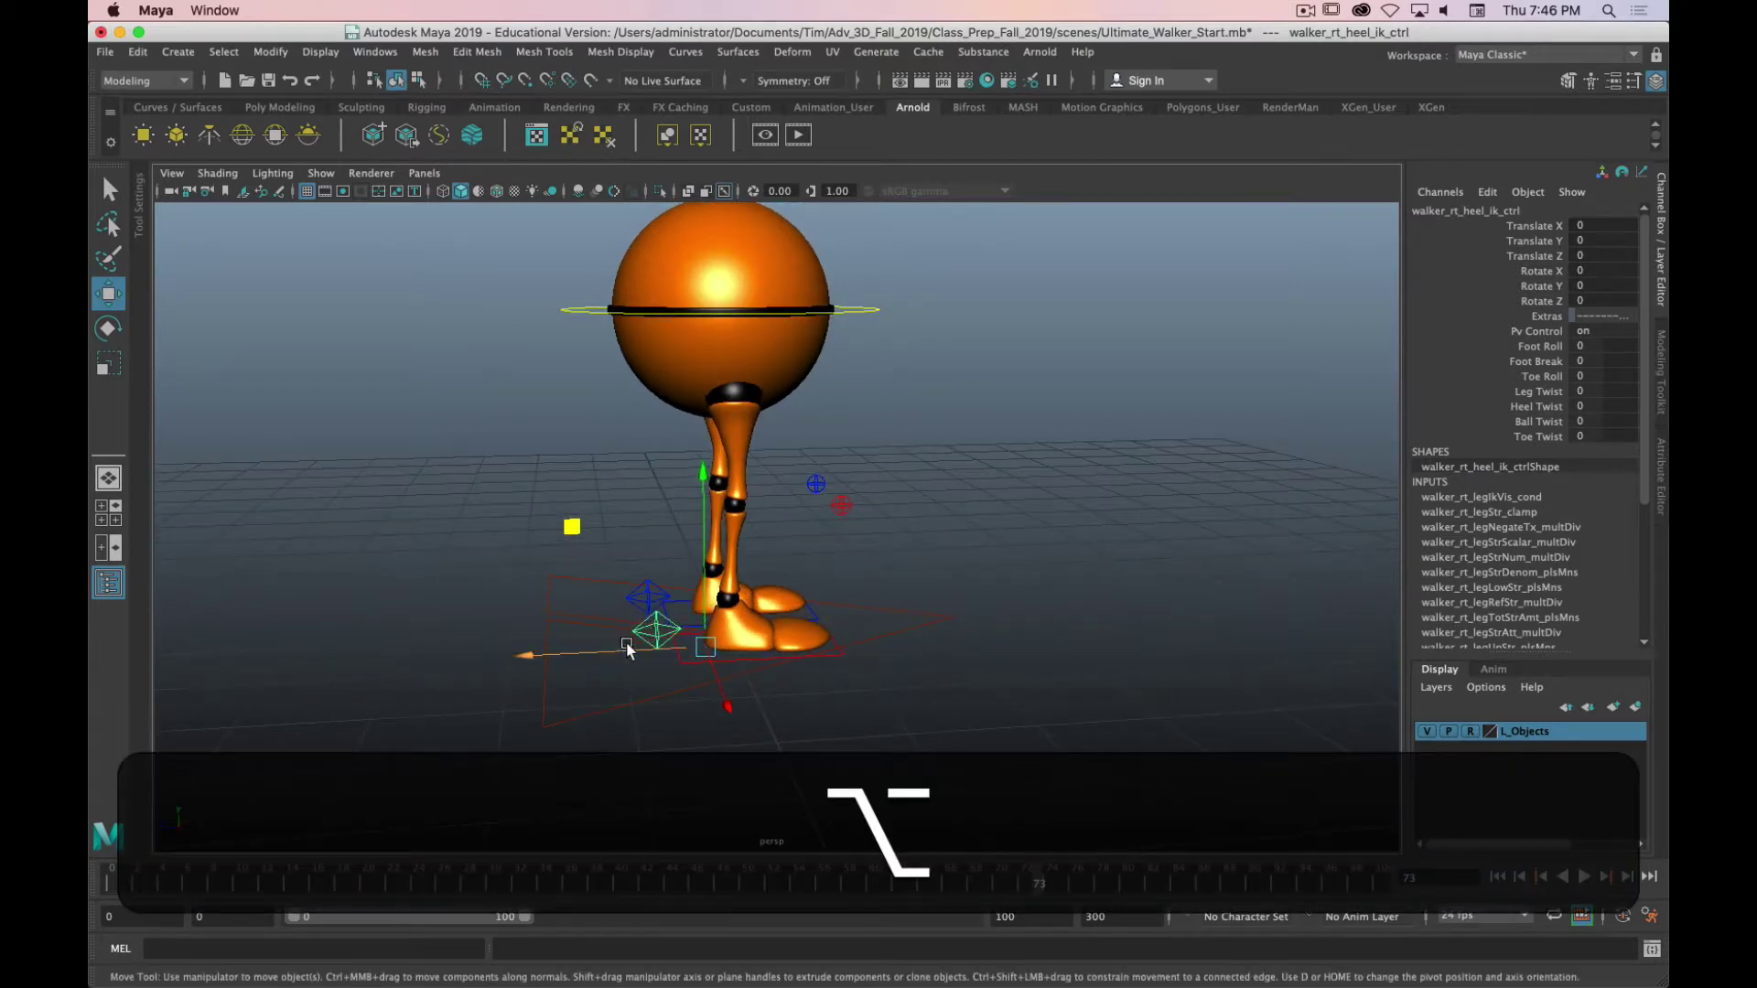
left_click_drag(804, 679, 909, 616, "alt")
key("minus")
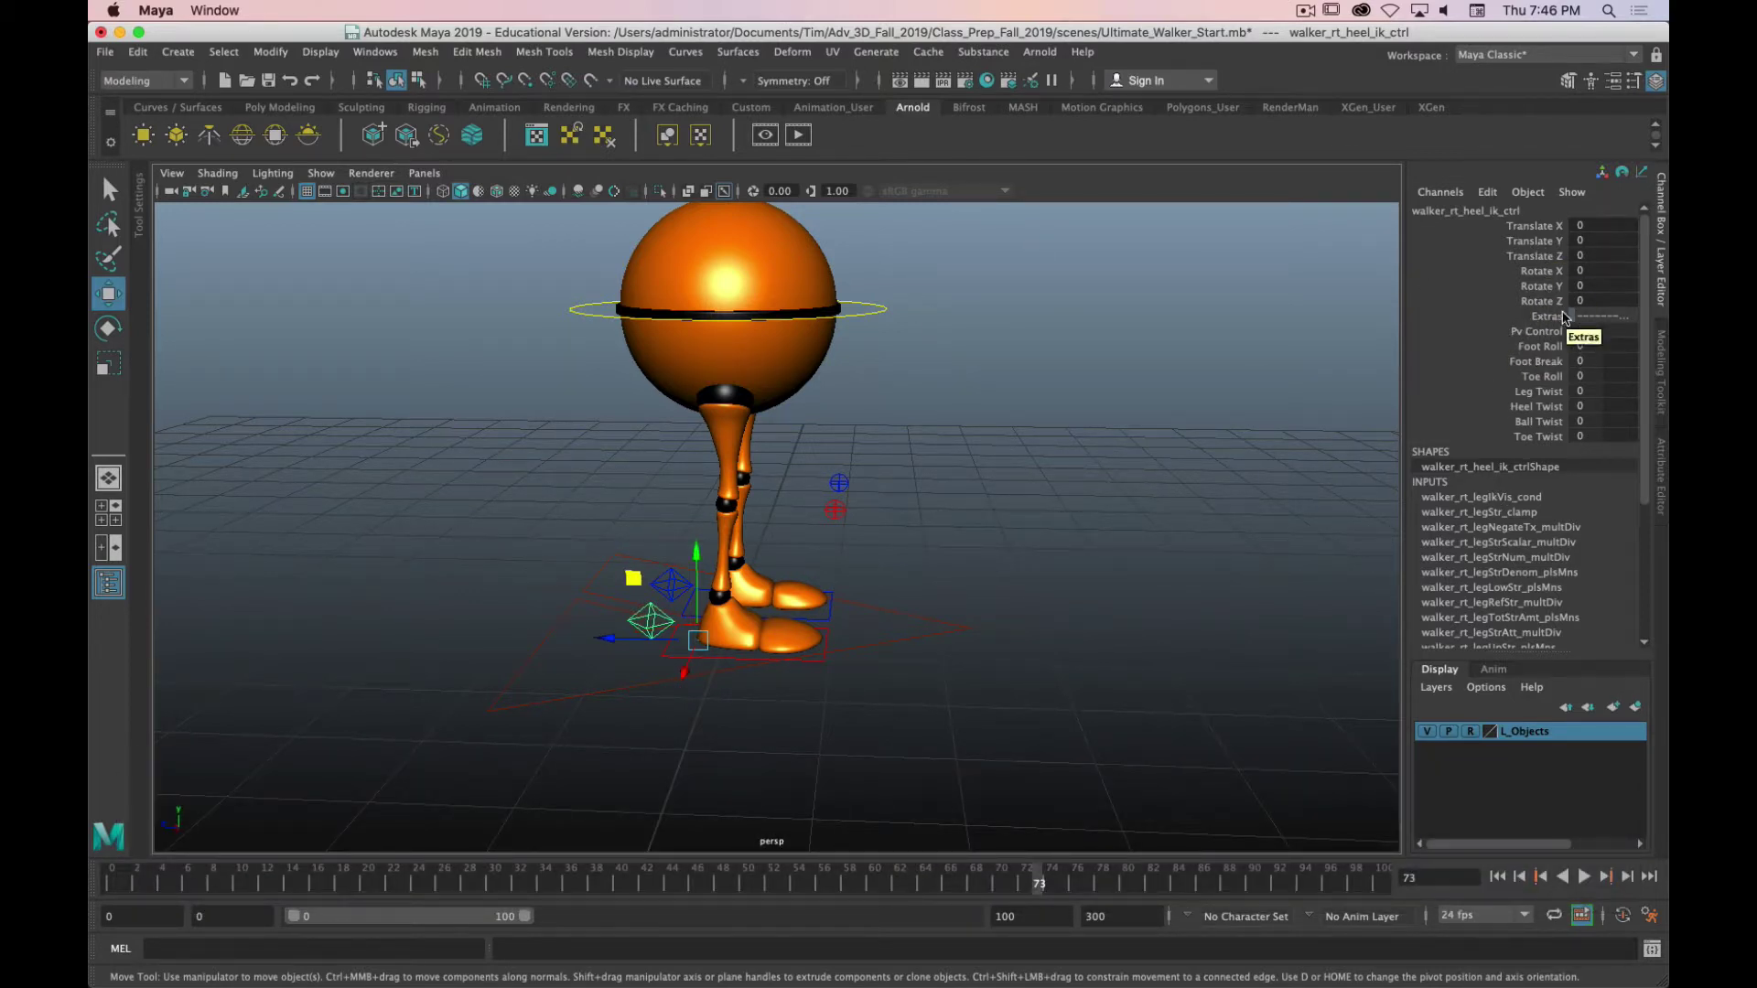
scroll(1610, 339, "down", 2)
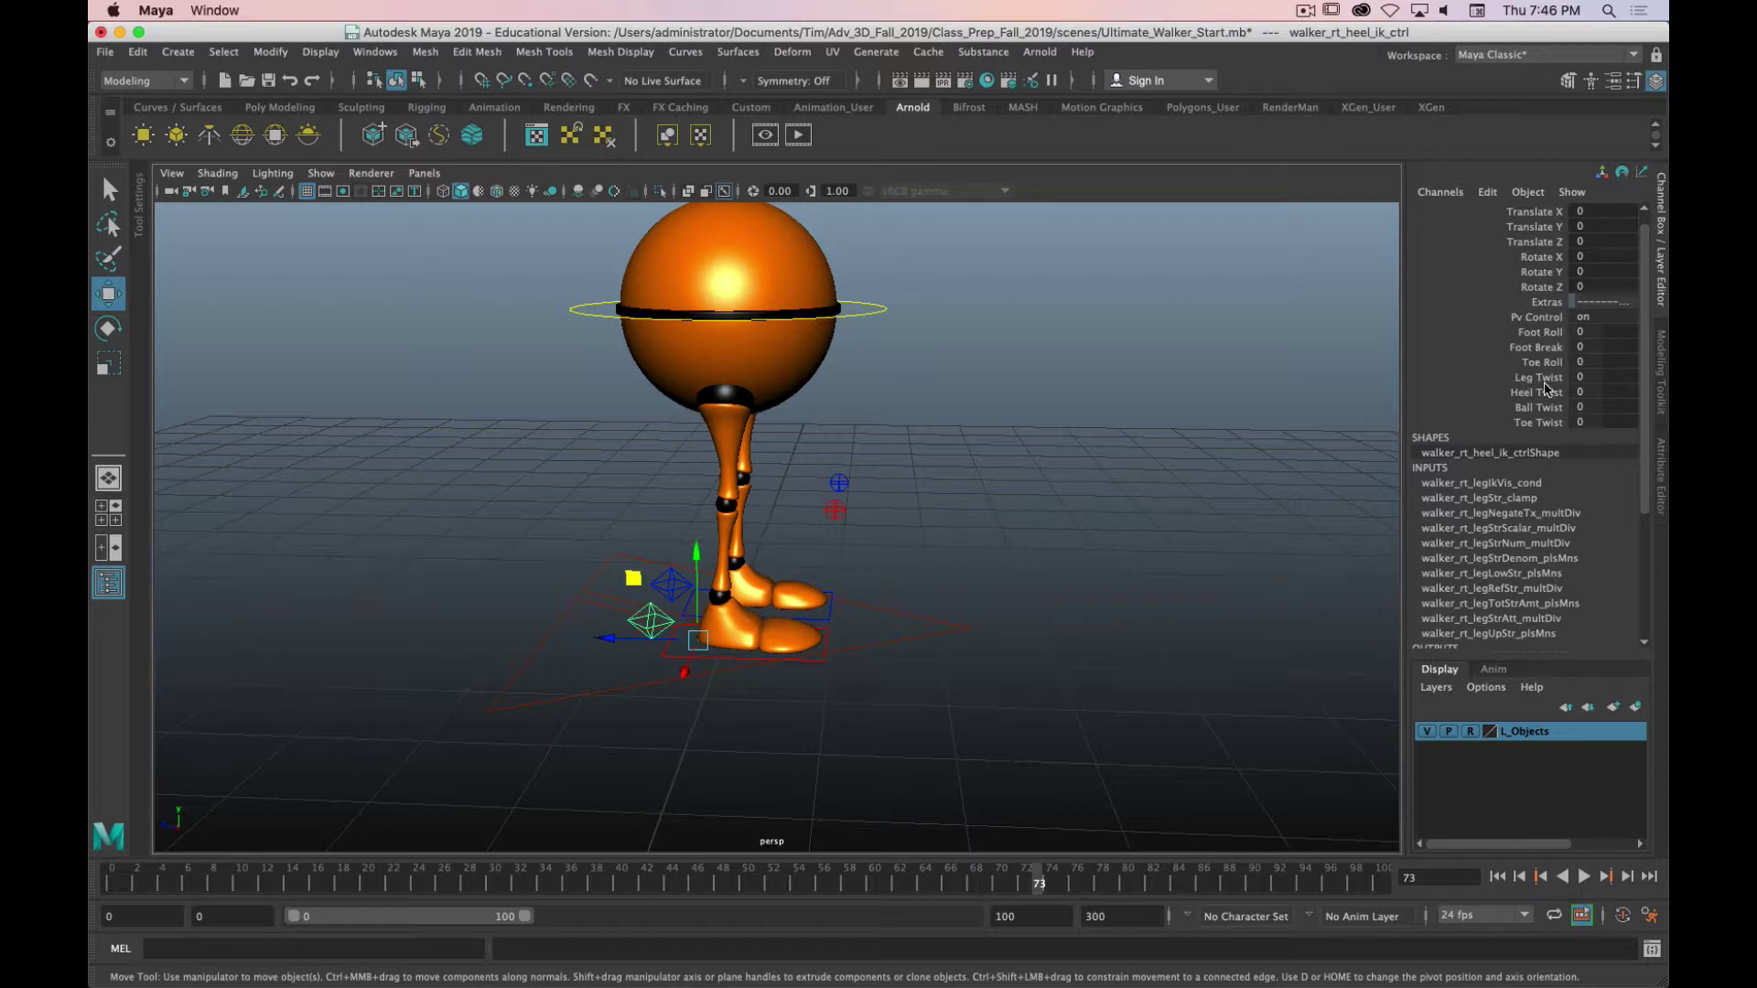
left_click(1537, 318)
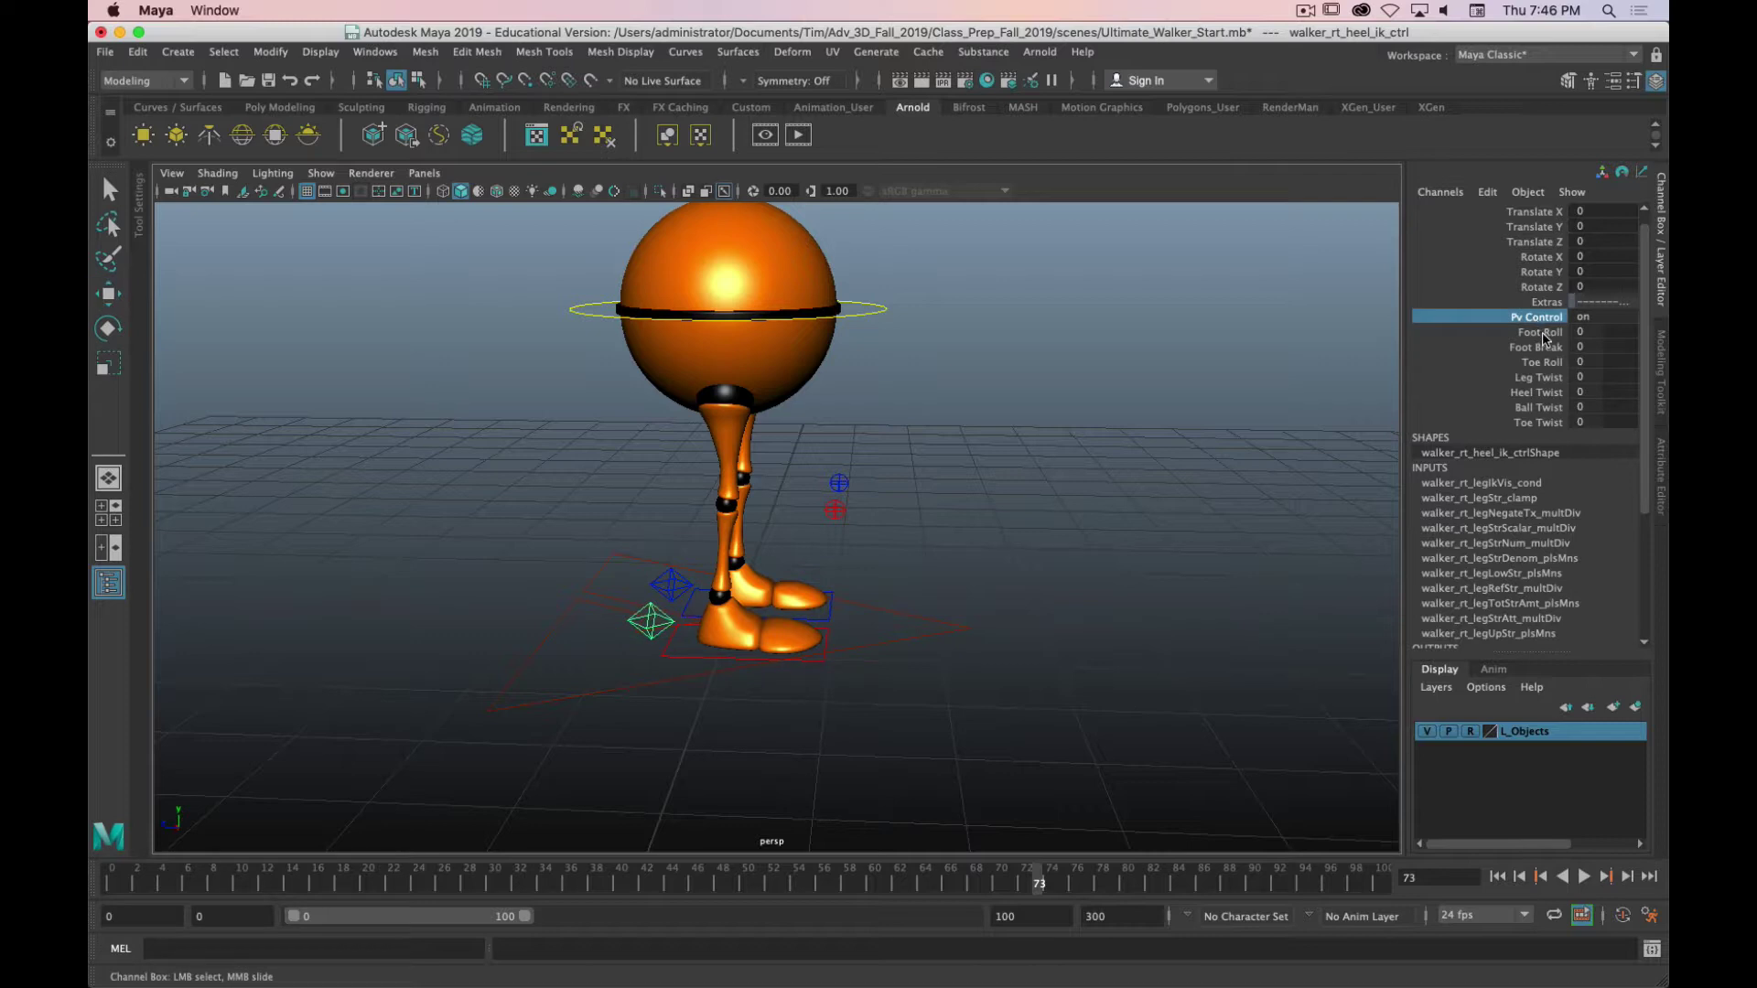
left_click(1544, 333)
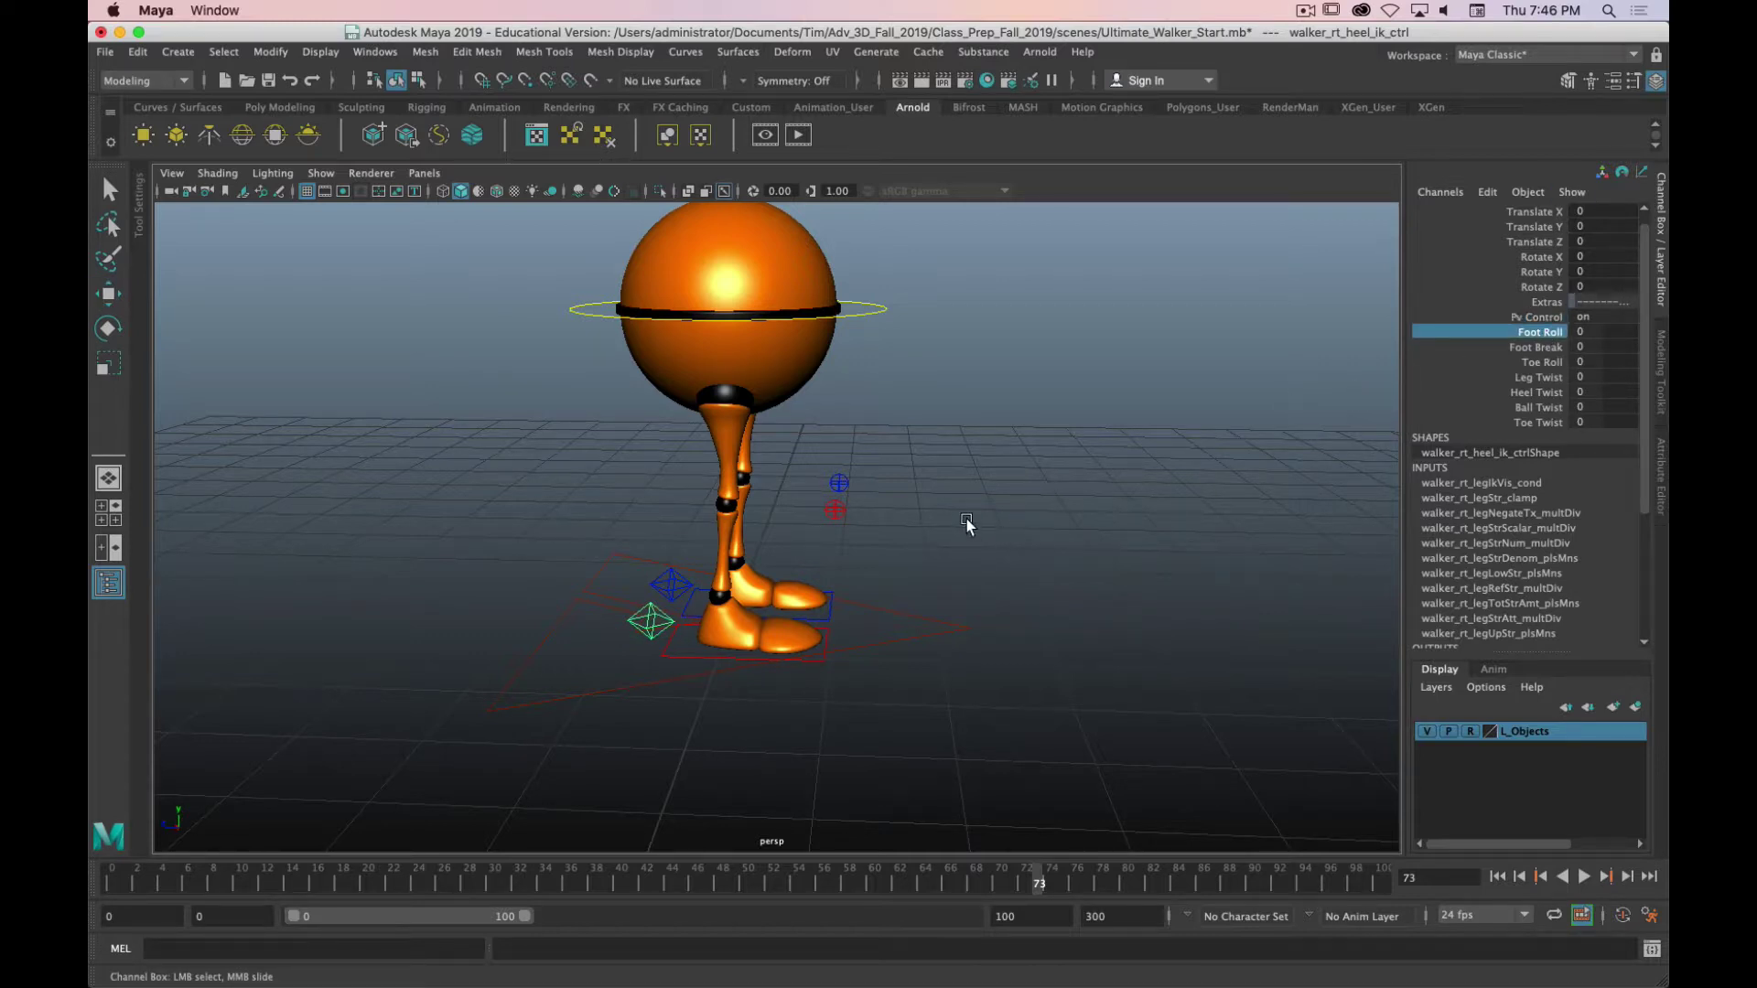
middle_click_drag(963, 522, 883, 526)
key("z")
left_click(1546, 348)
middle_click_drag(1012, 564, 1018, 568)
middle_click_drag(1203, 522, 1062, 537)
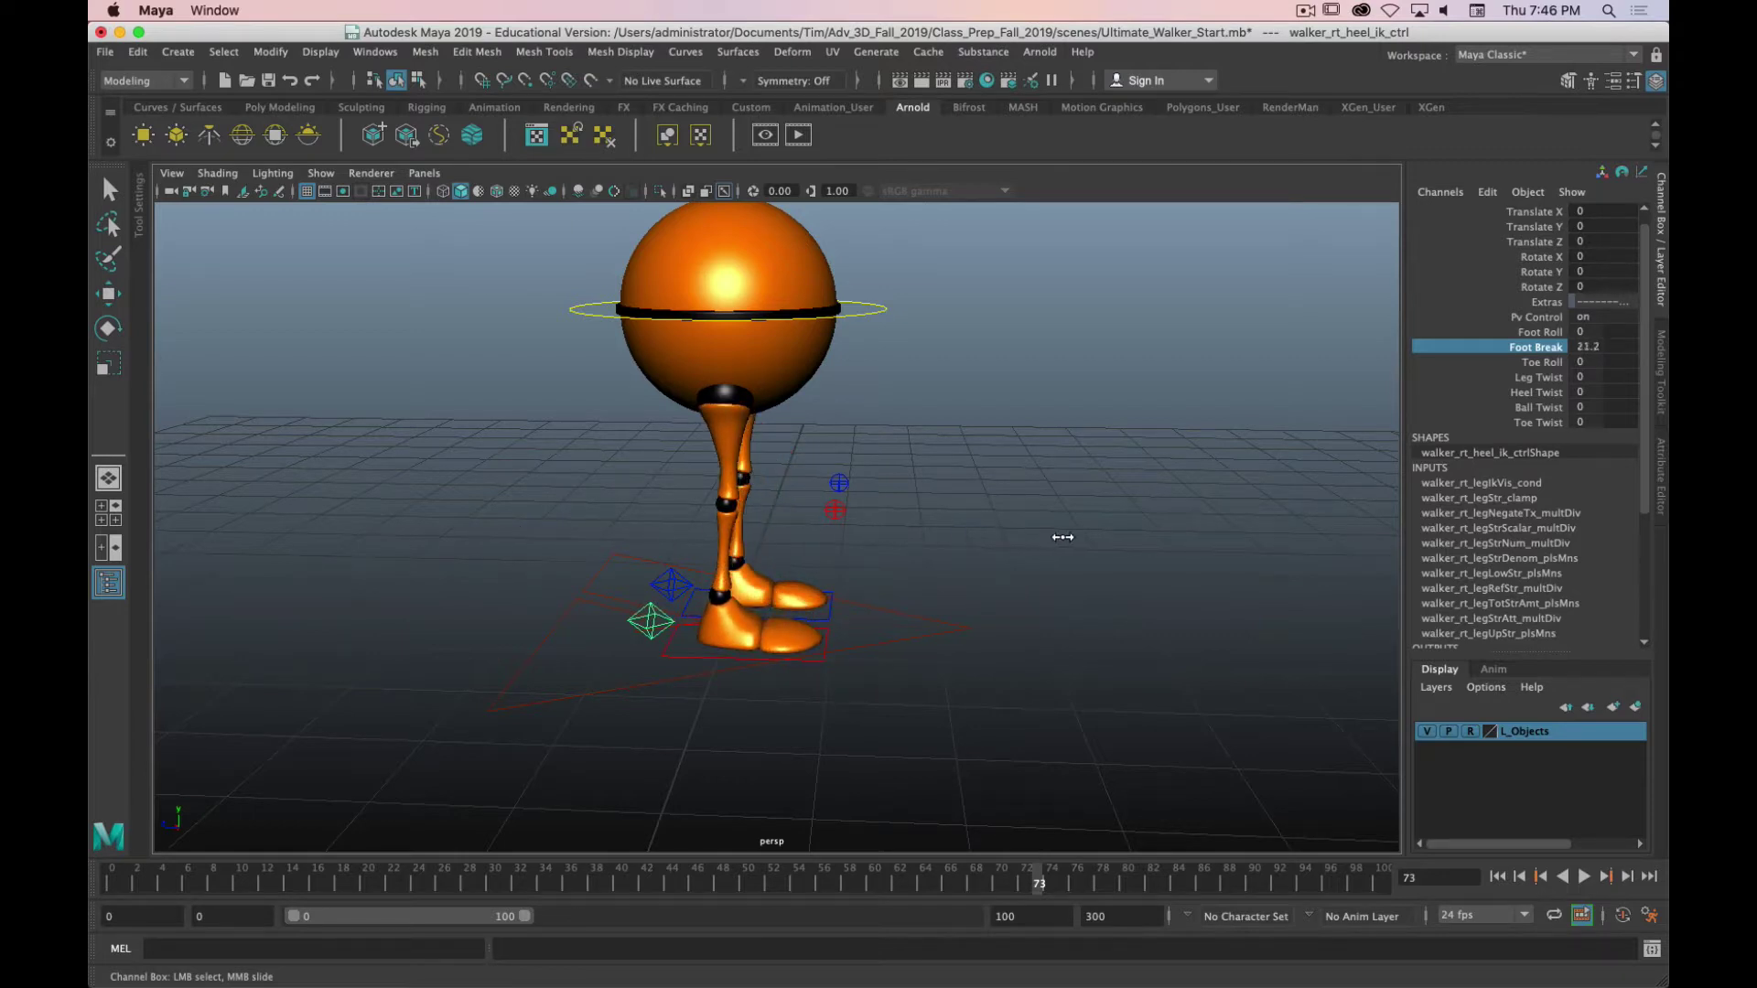
double_click(1580, 346)
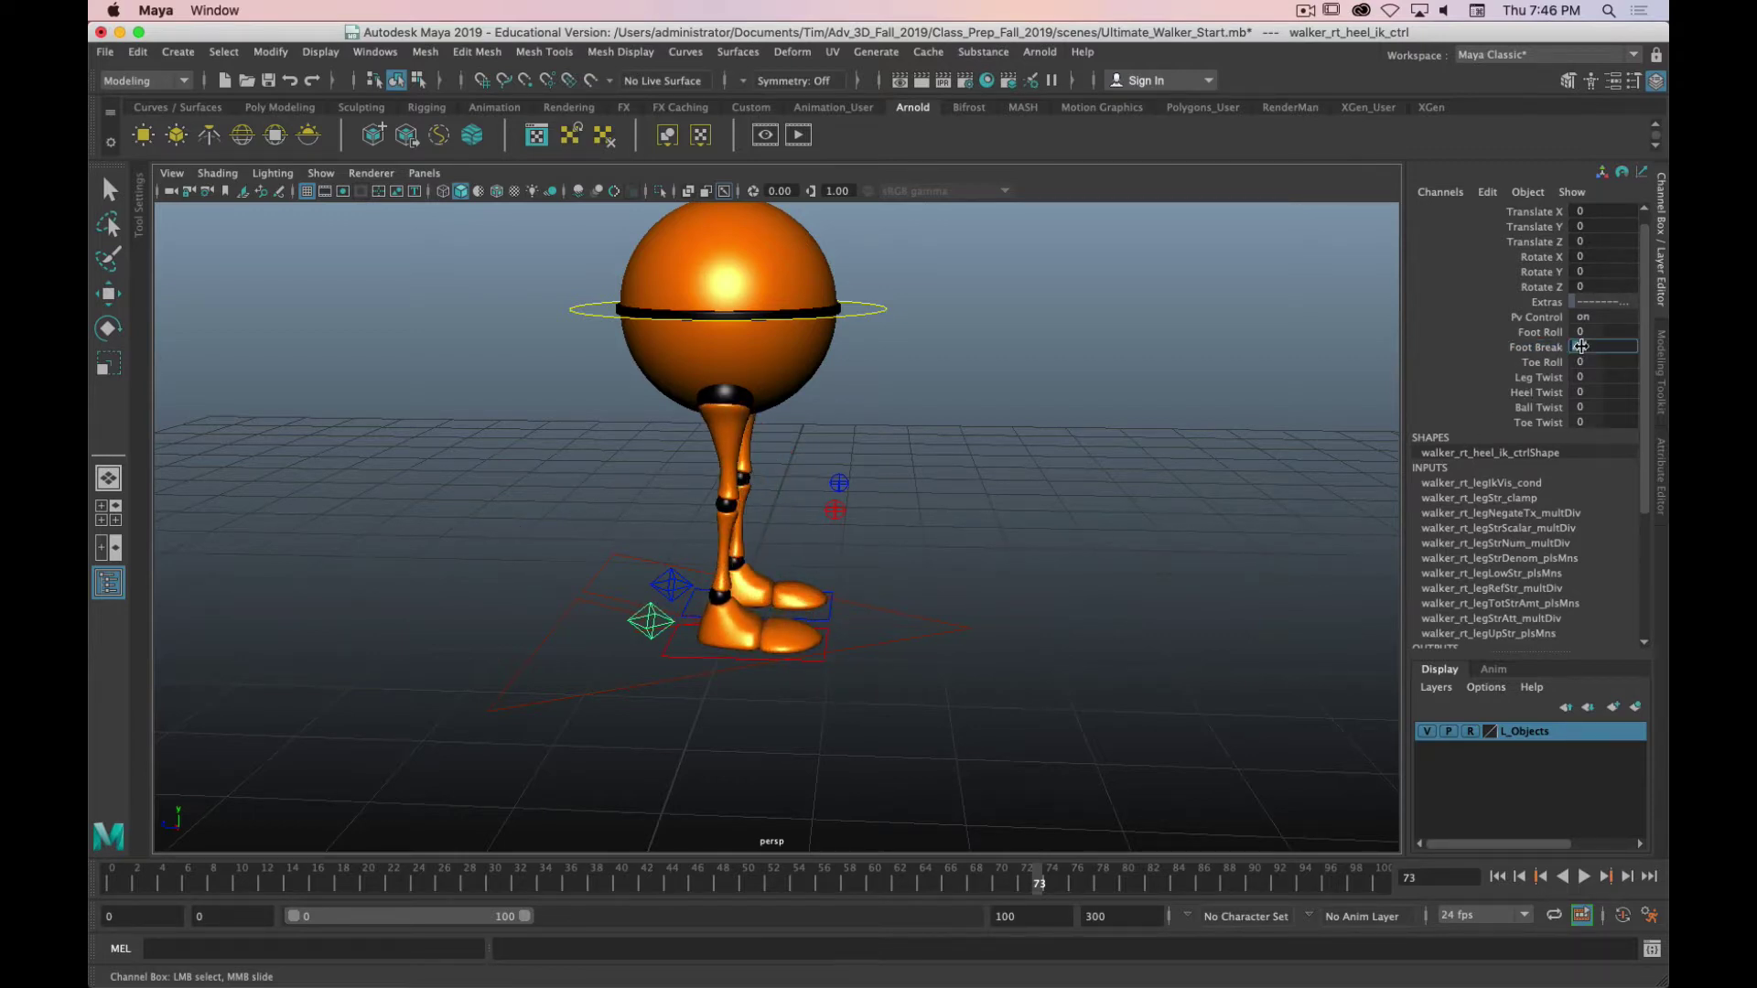
left_click(1530, 333)
middle_click_drag(992, 490, 1275, 448)
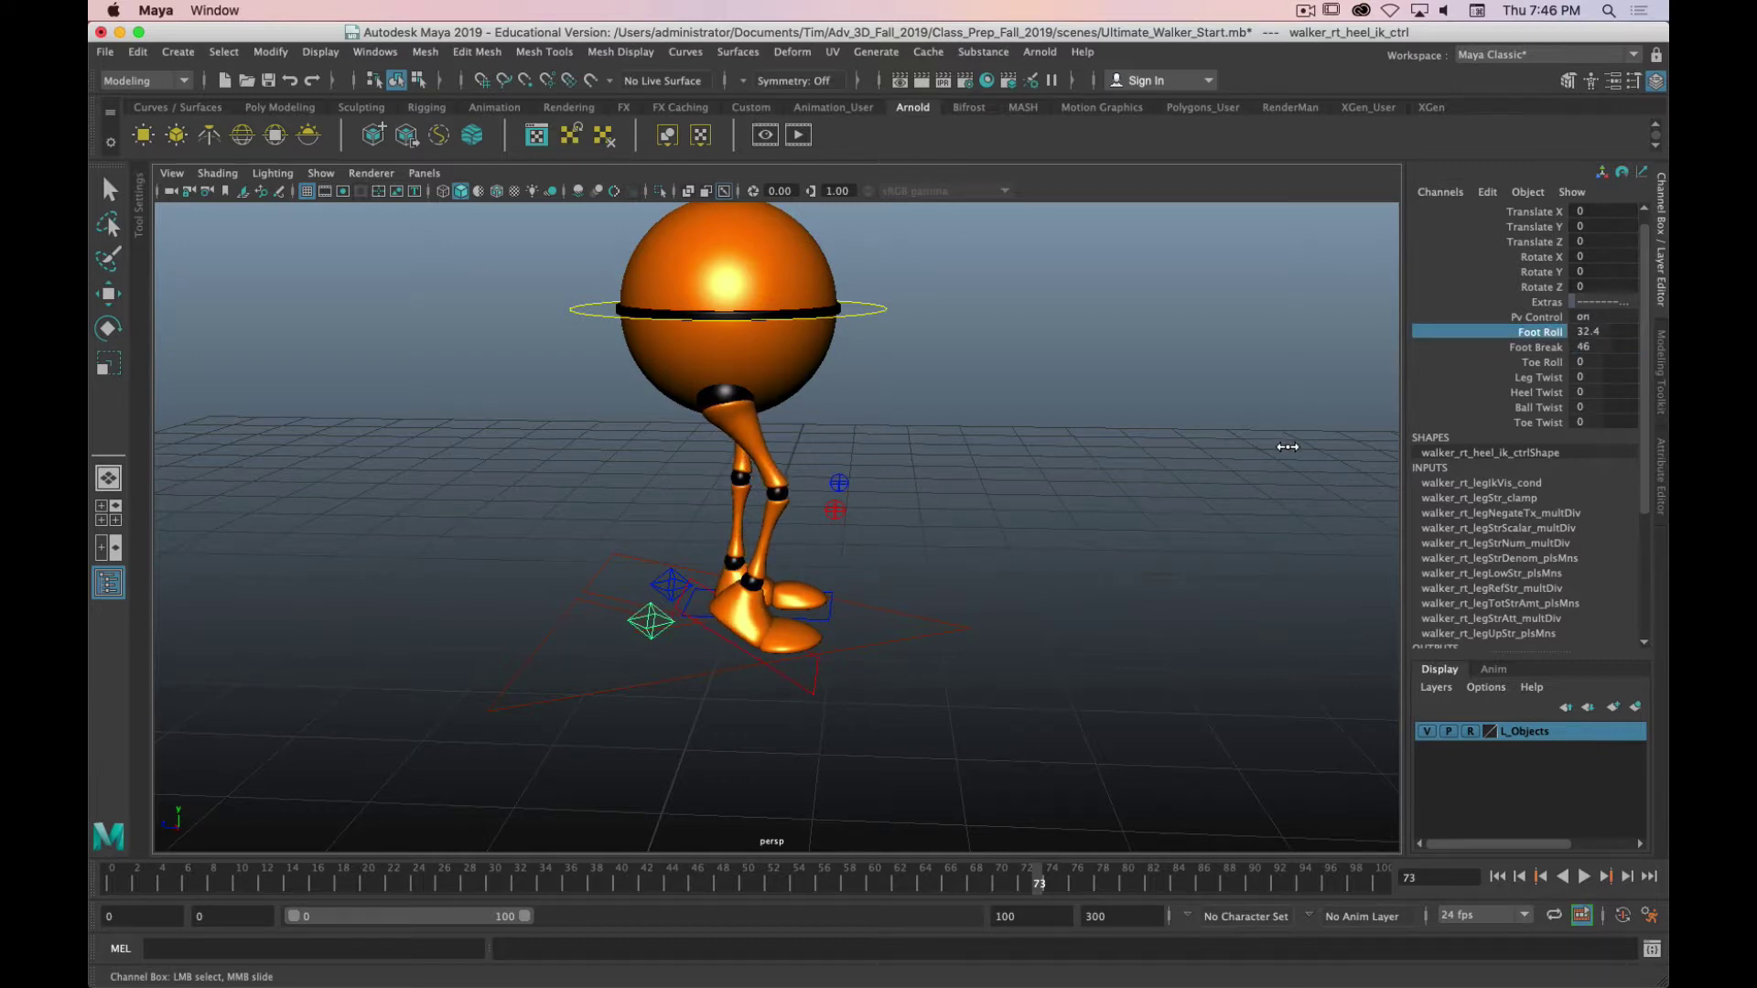
left_click(1534, 348)
middle_click_drag(1021, 481, 285, 543)
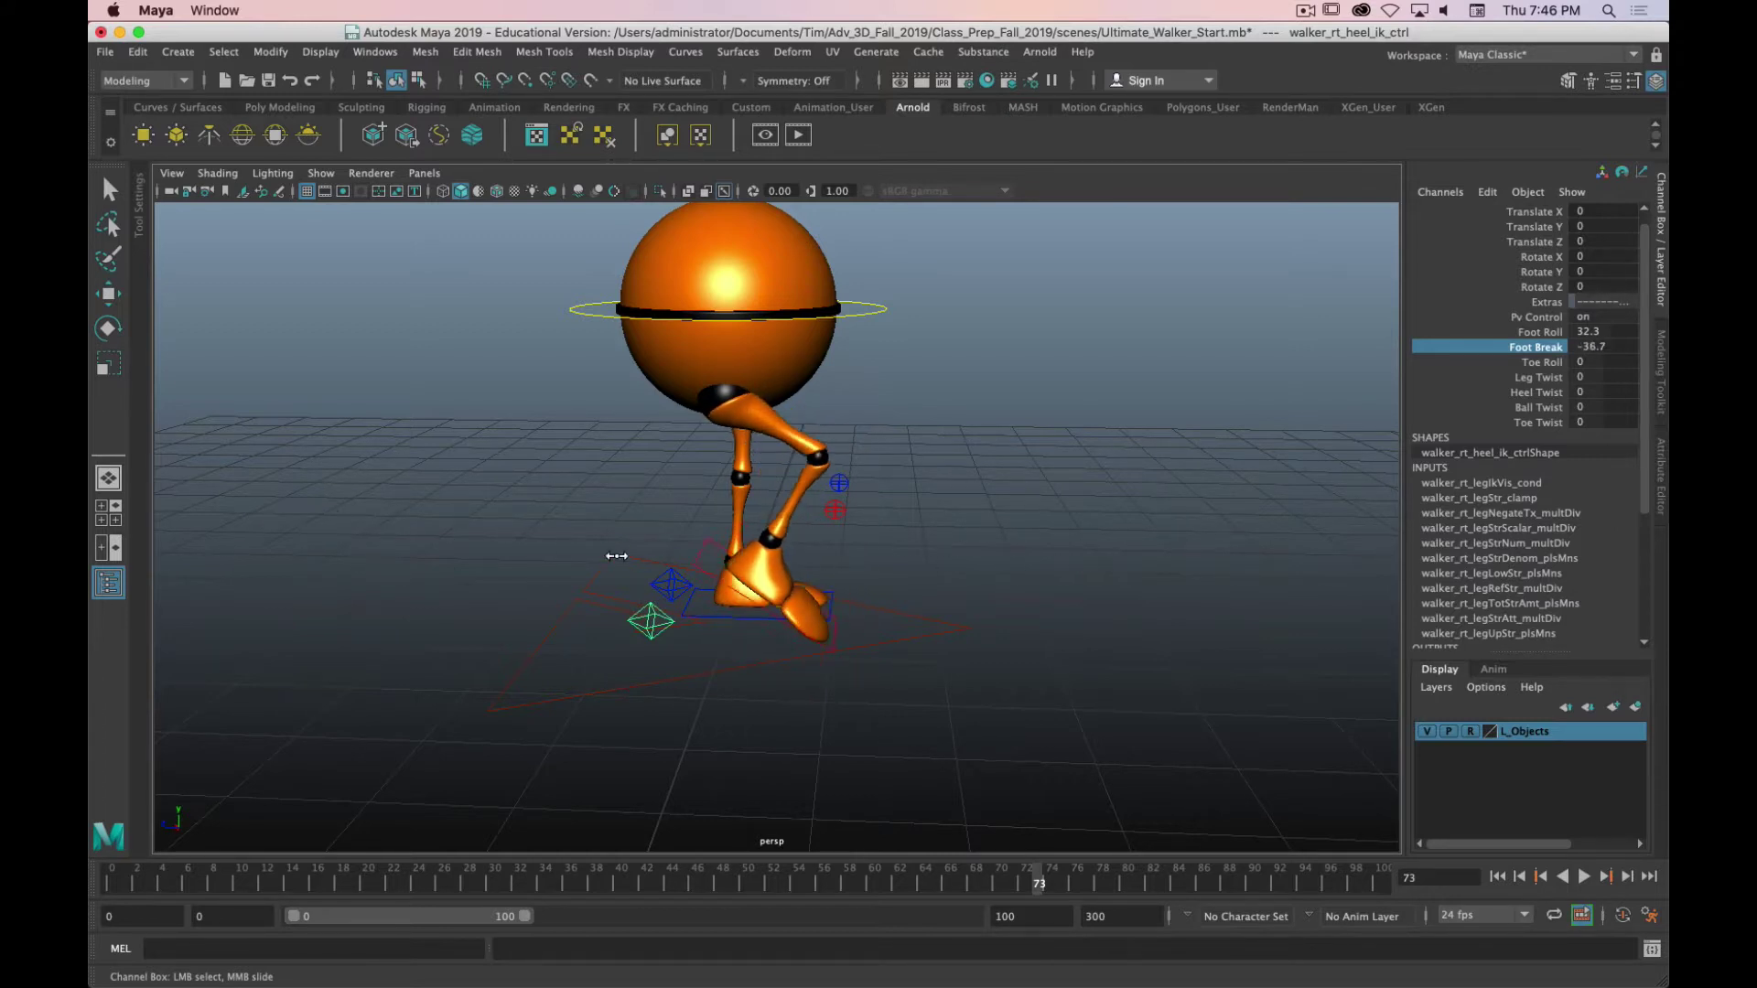
key("z")
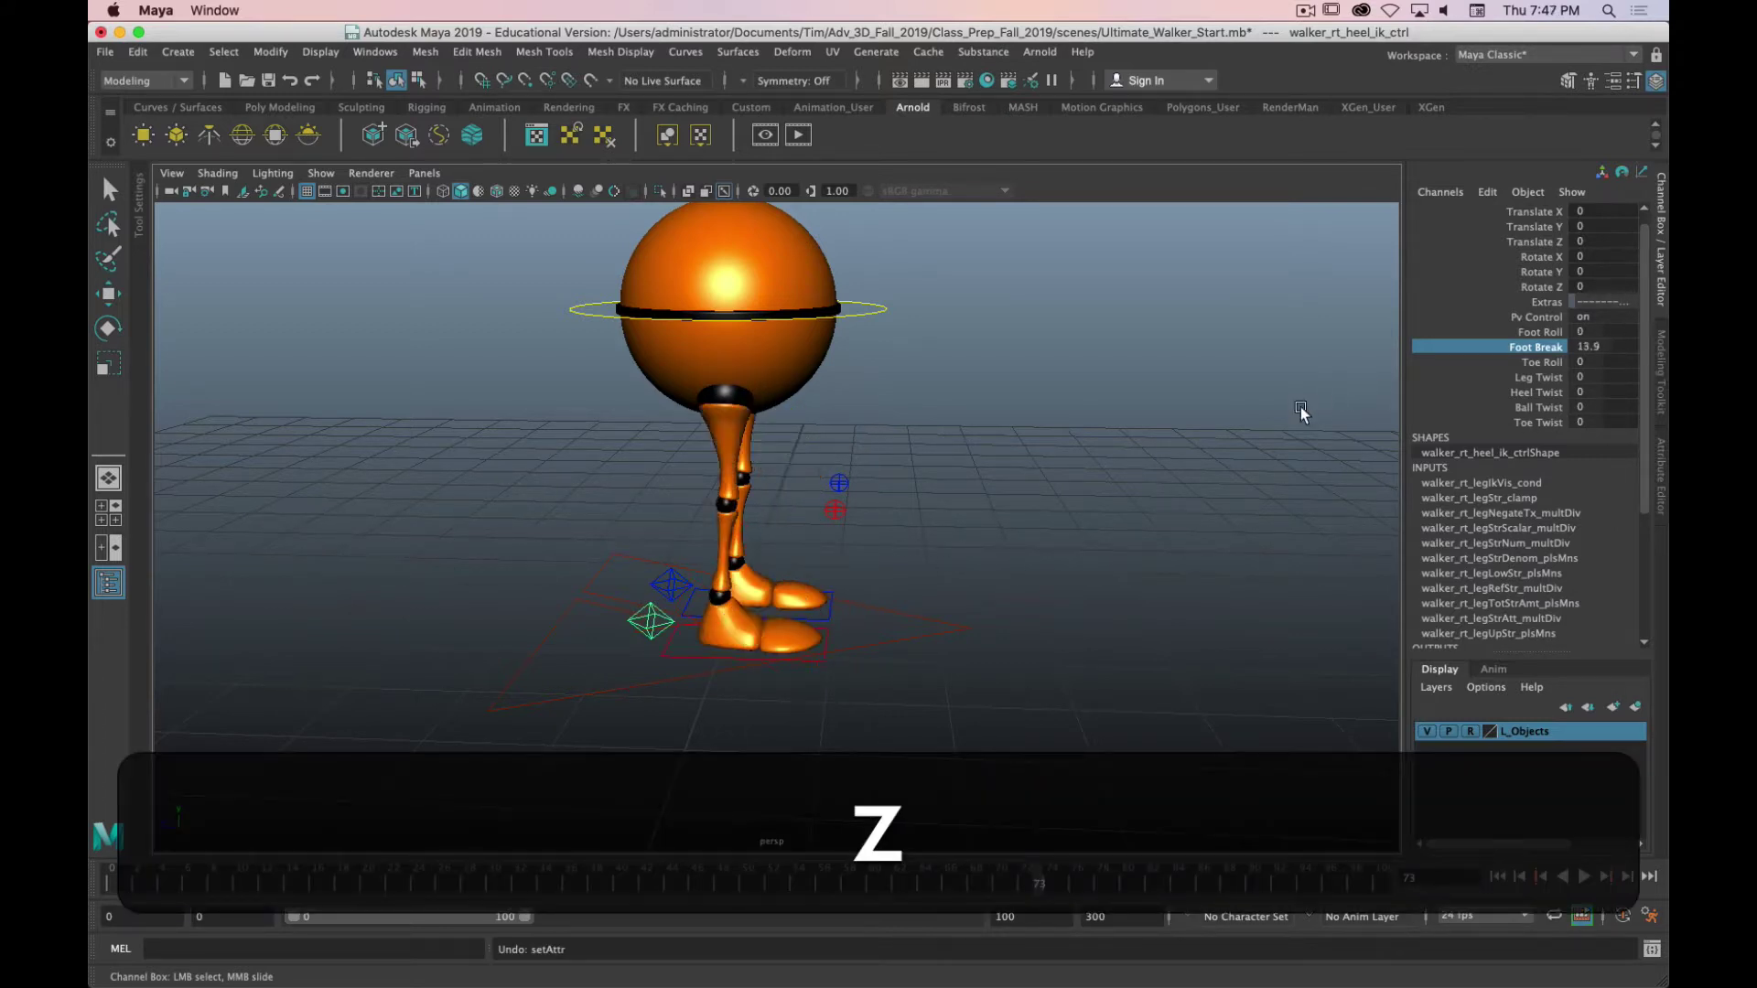
left_click(1537, 364)
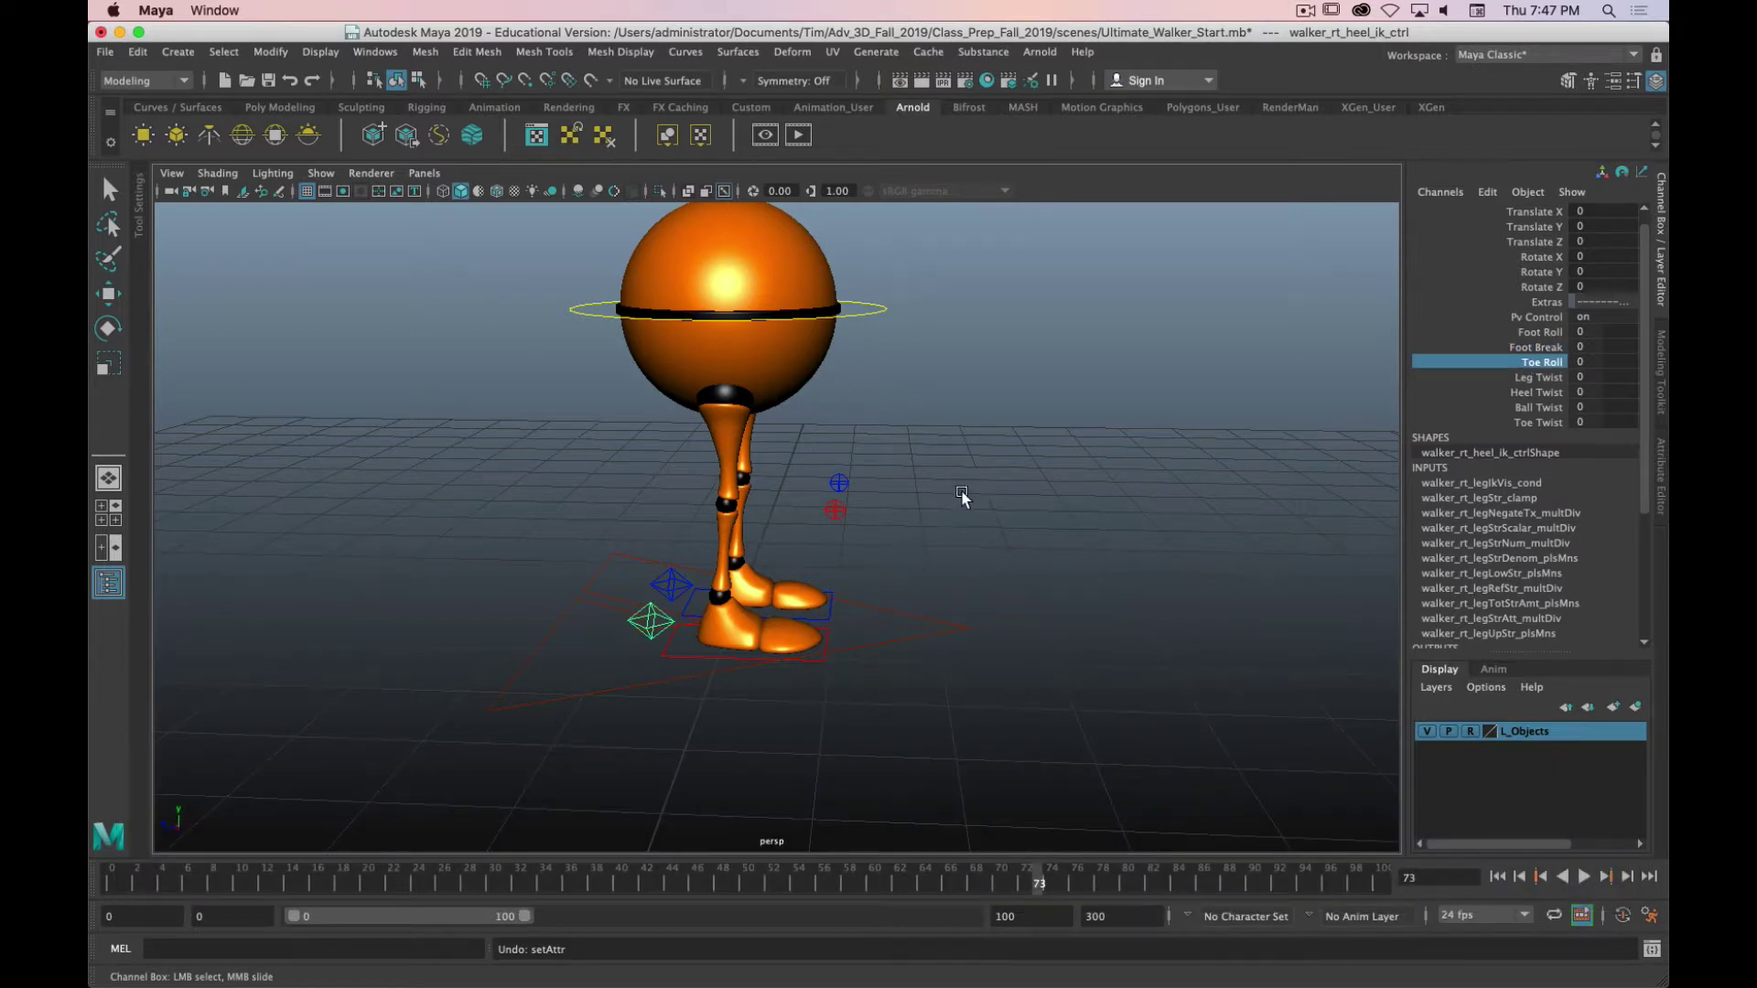
middle_click_drag(963, 491, 1003, 502)
key("z")
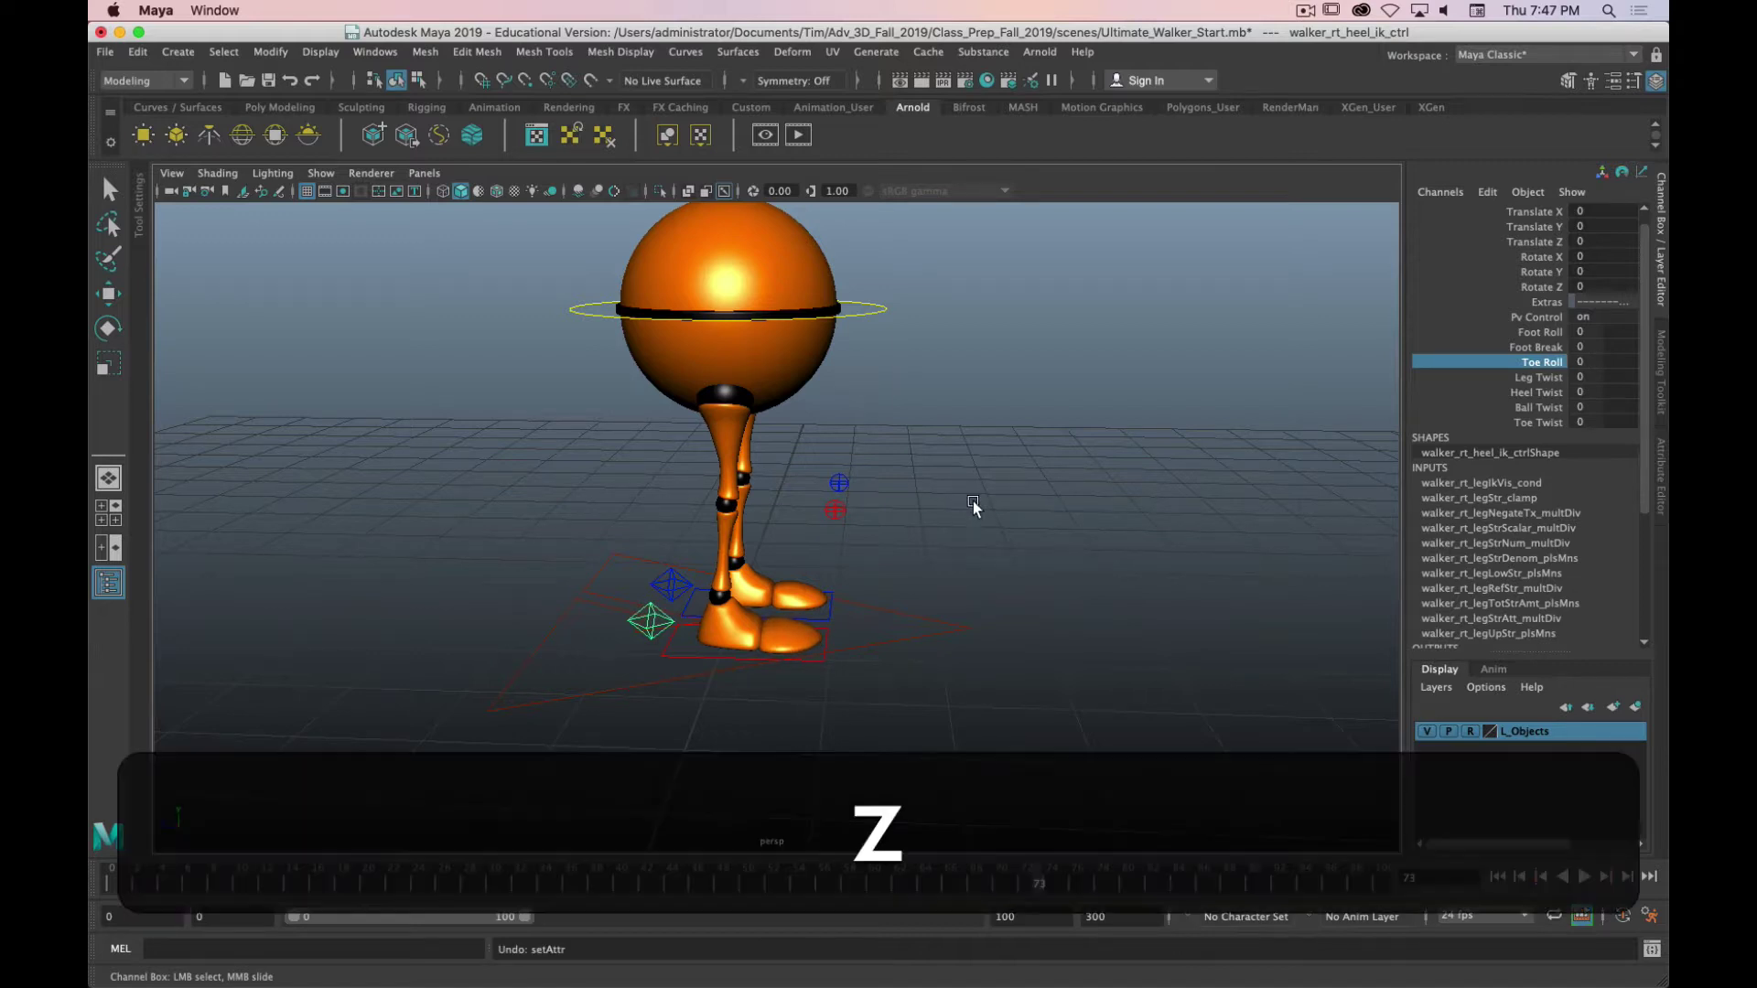
left_click(1537, 377)
left_click_drag(1110, 546, 1013, 538, "alt")
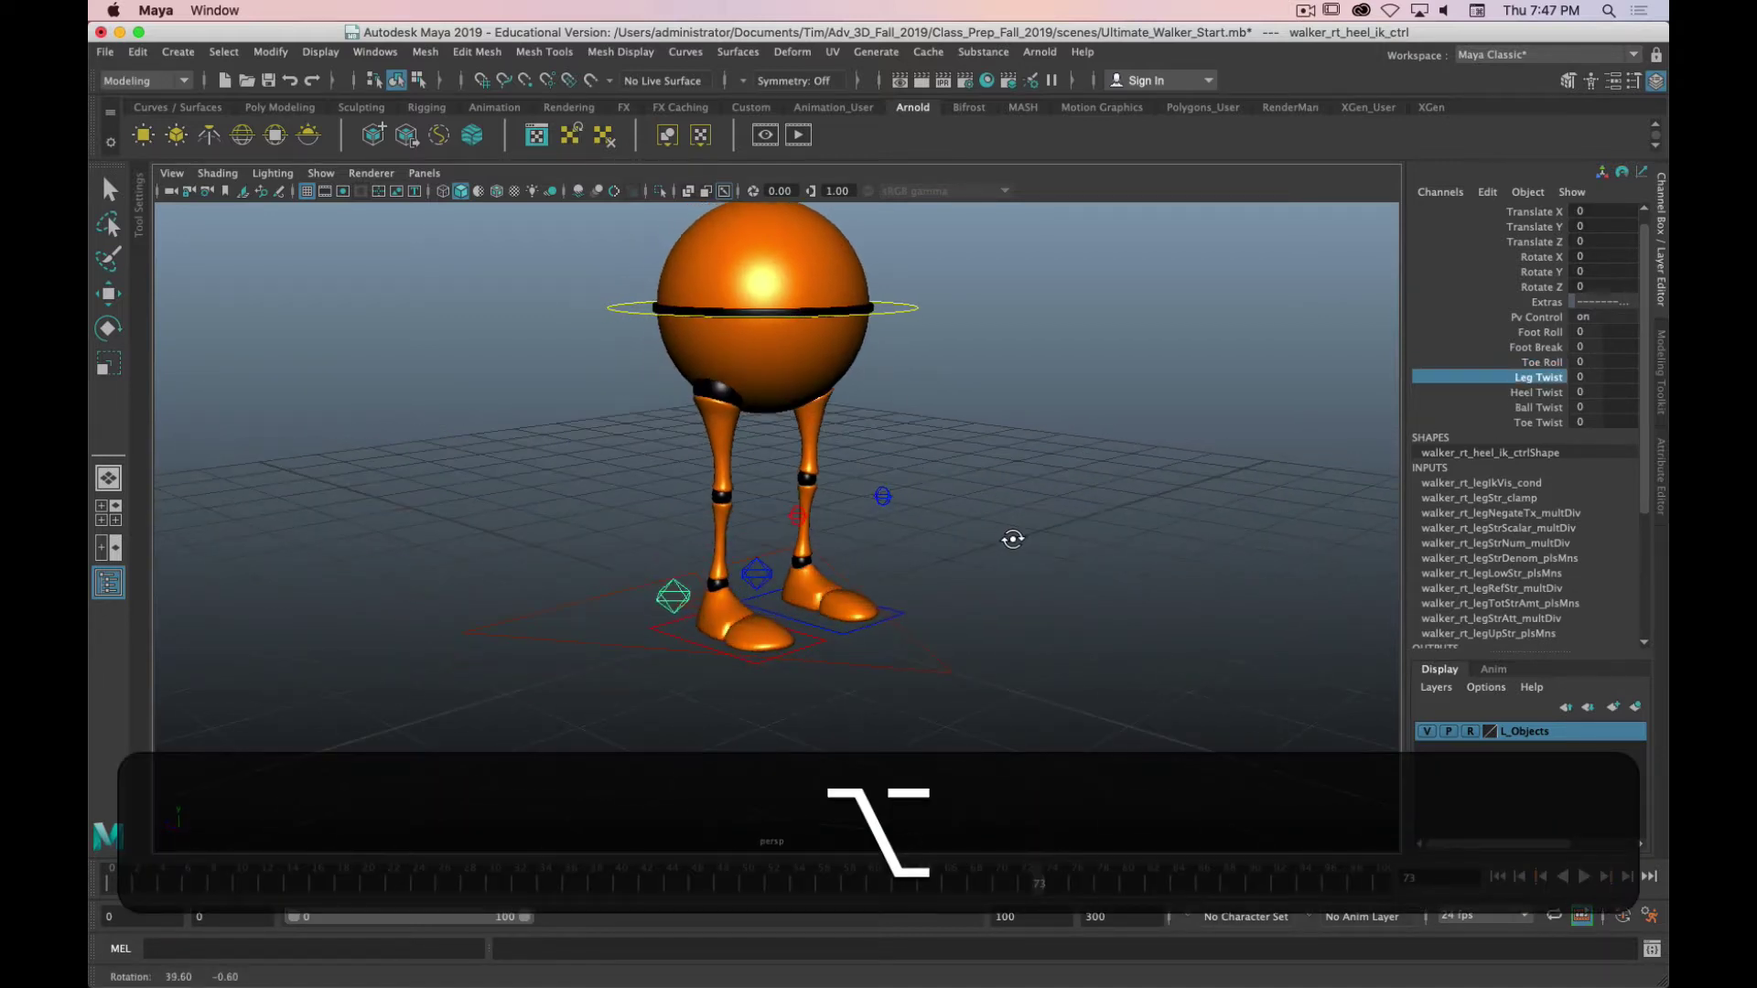
middle_click_drag(1012, 538, 915, 510)
scroll(906, 499, "up", 5)
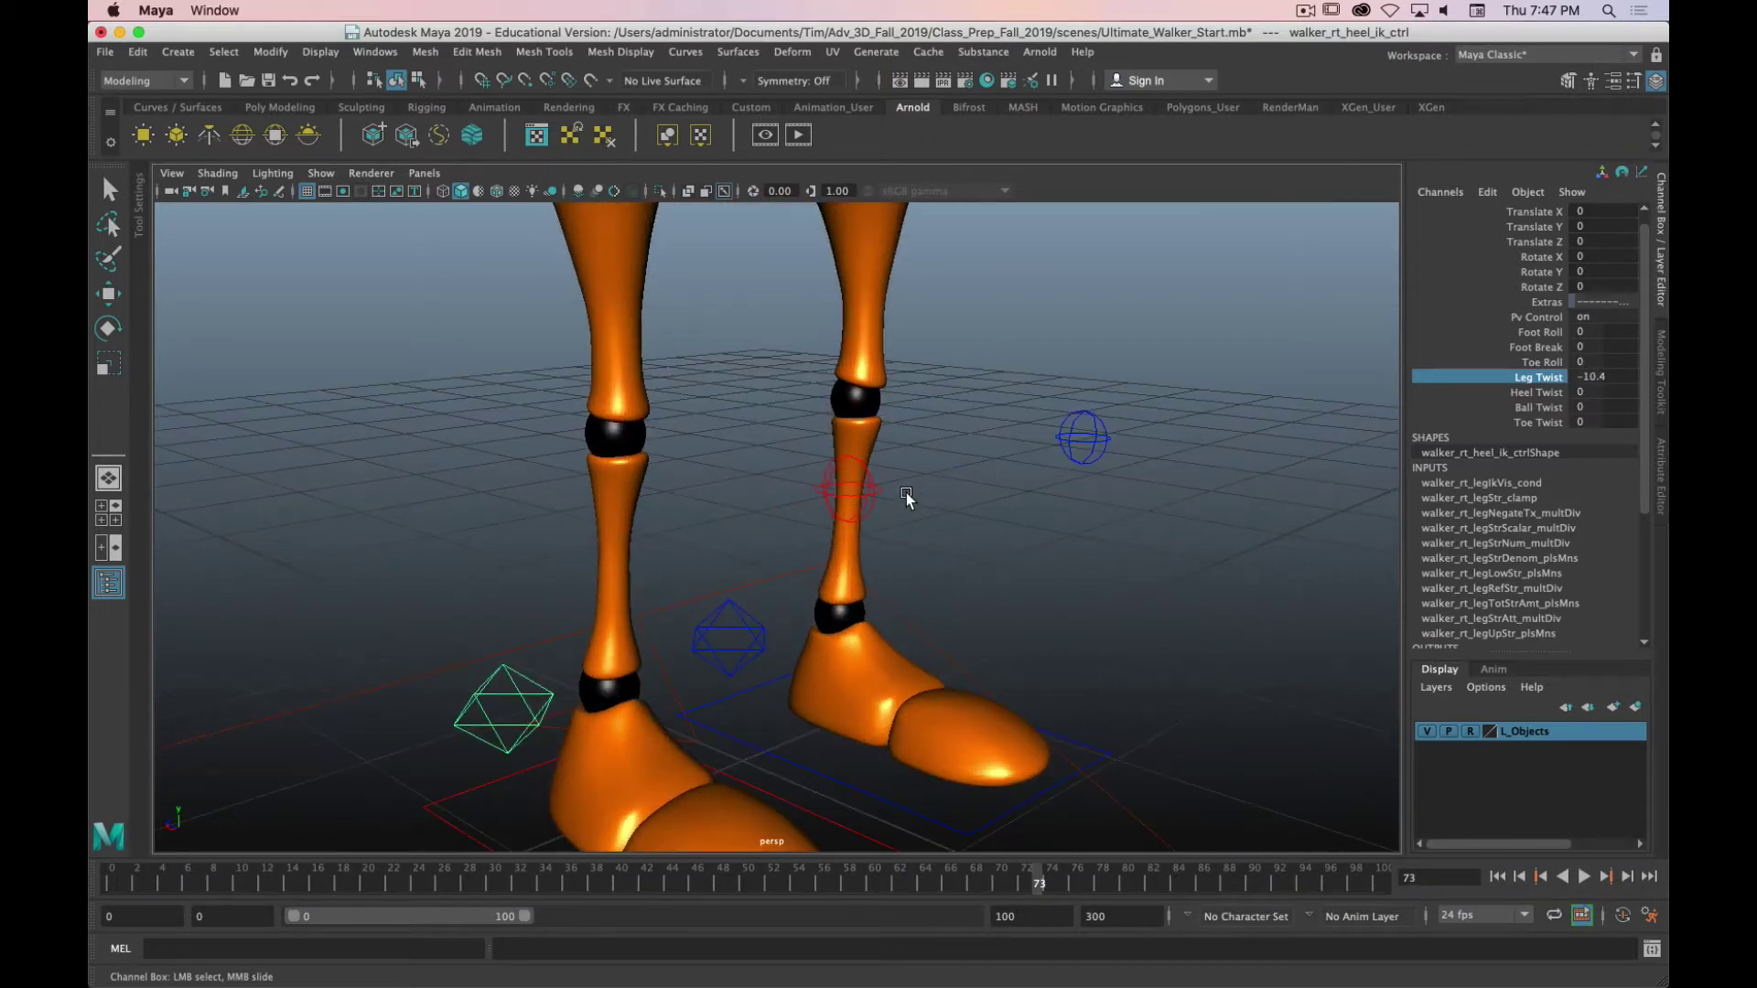
scroll(933, 490, "down", 5)
left_click_drag(933, 491, 1277, 477, "alt")
middle_click_drag(1277, 477, 1195, 481)
key("z")
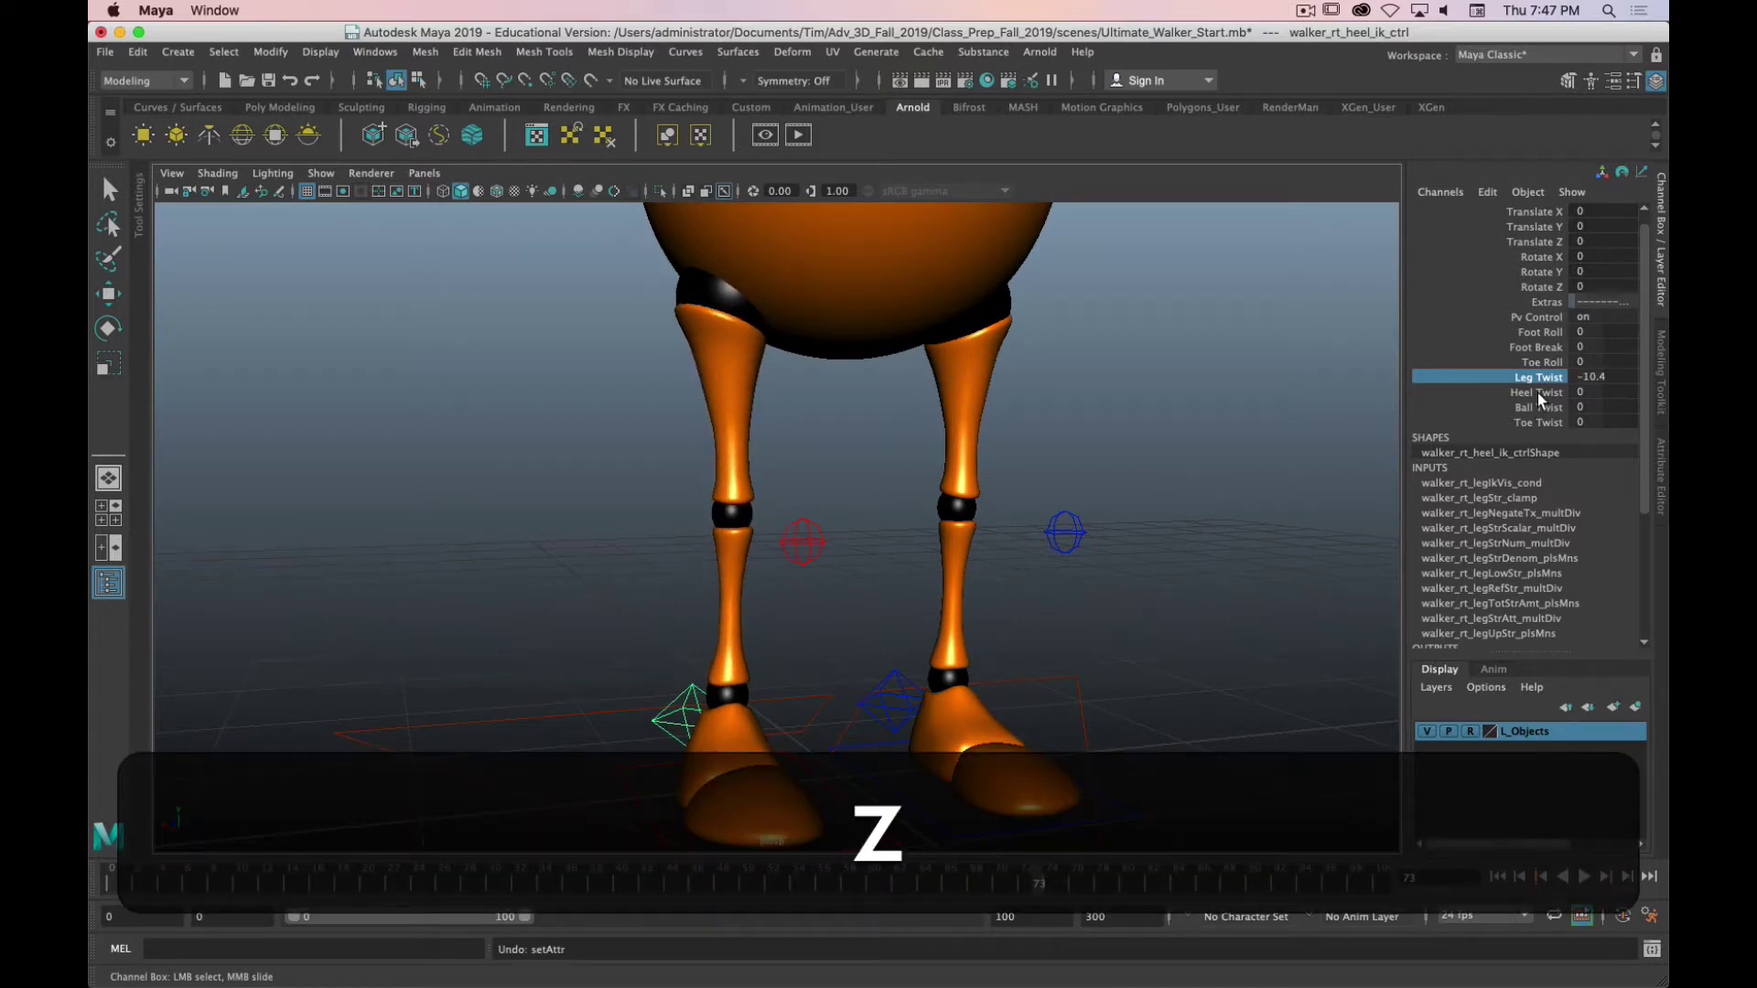
key("z")
left_click(1524, 392)
middle_click_drag(948, 576, 997, 408, "alt")
middle_click_drag(886, 519, 839, 562)
key("w")
left_click(685, 648)
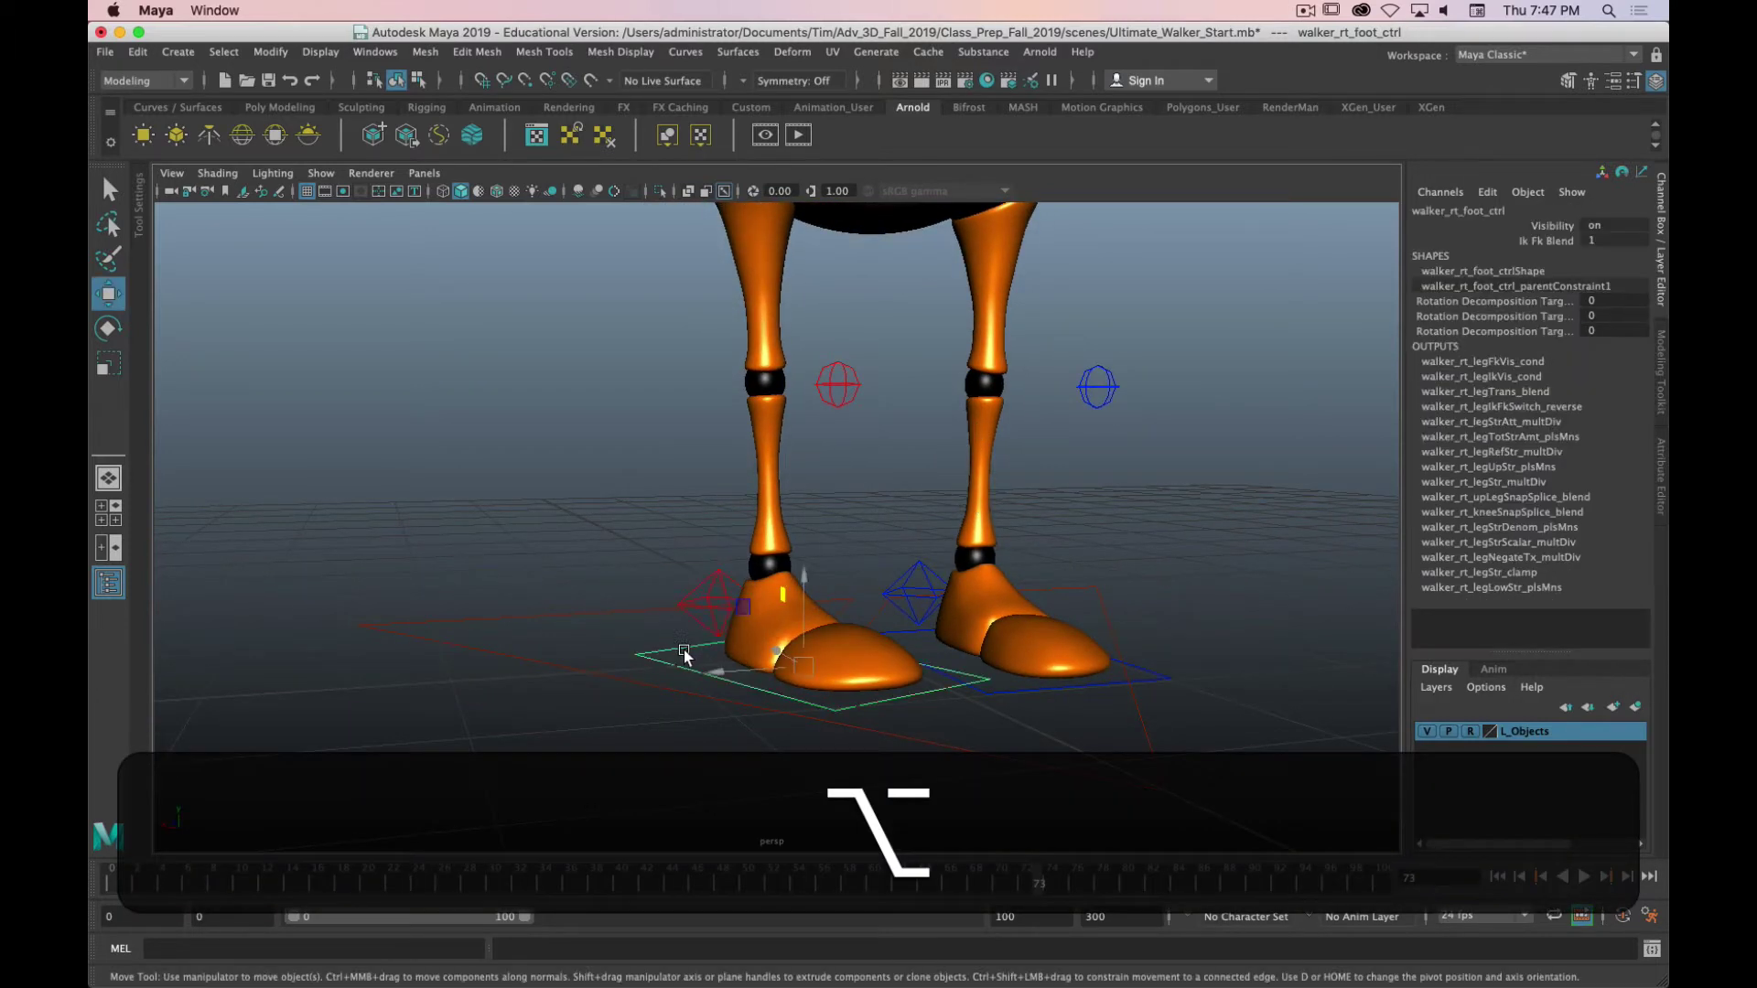
mouse_move(785, 631)
right_mouse_down("alt")
mouse_move(751, 604)
mouse_move(785, 632)
right_mouse_up("alt")
middle_click_drag(785, 632, 924, 625)
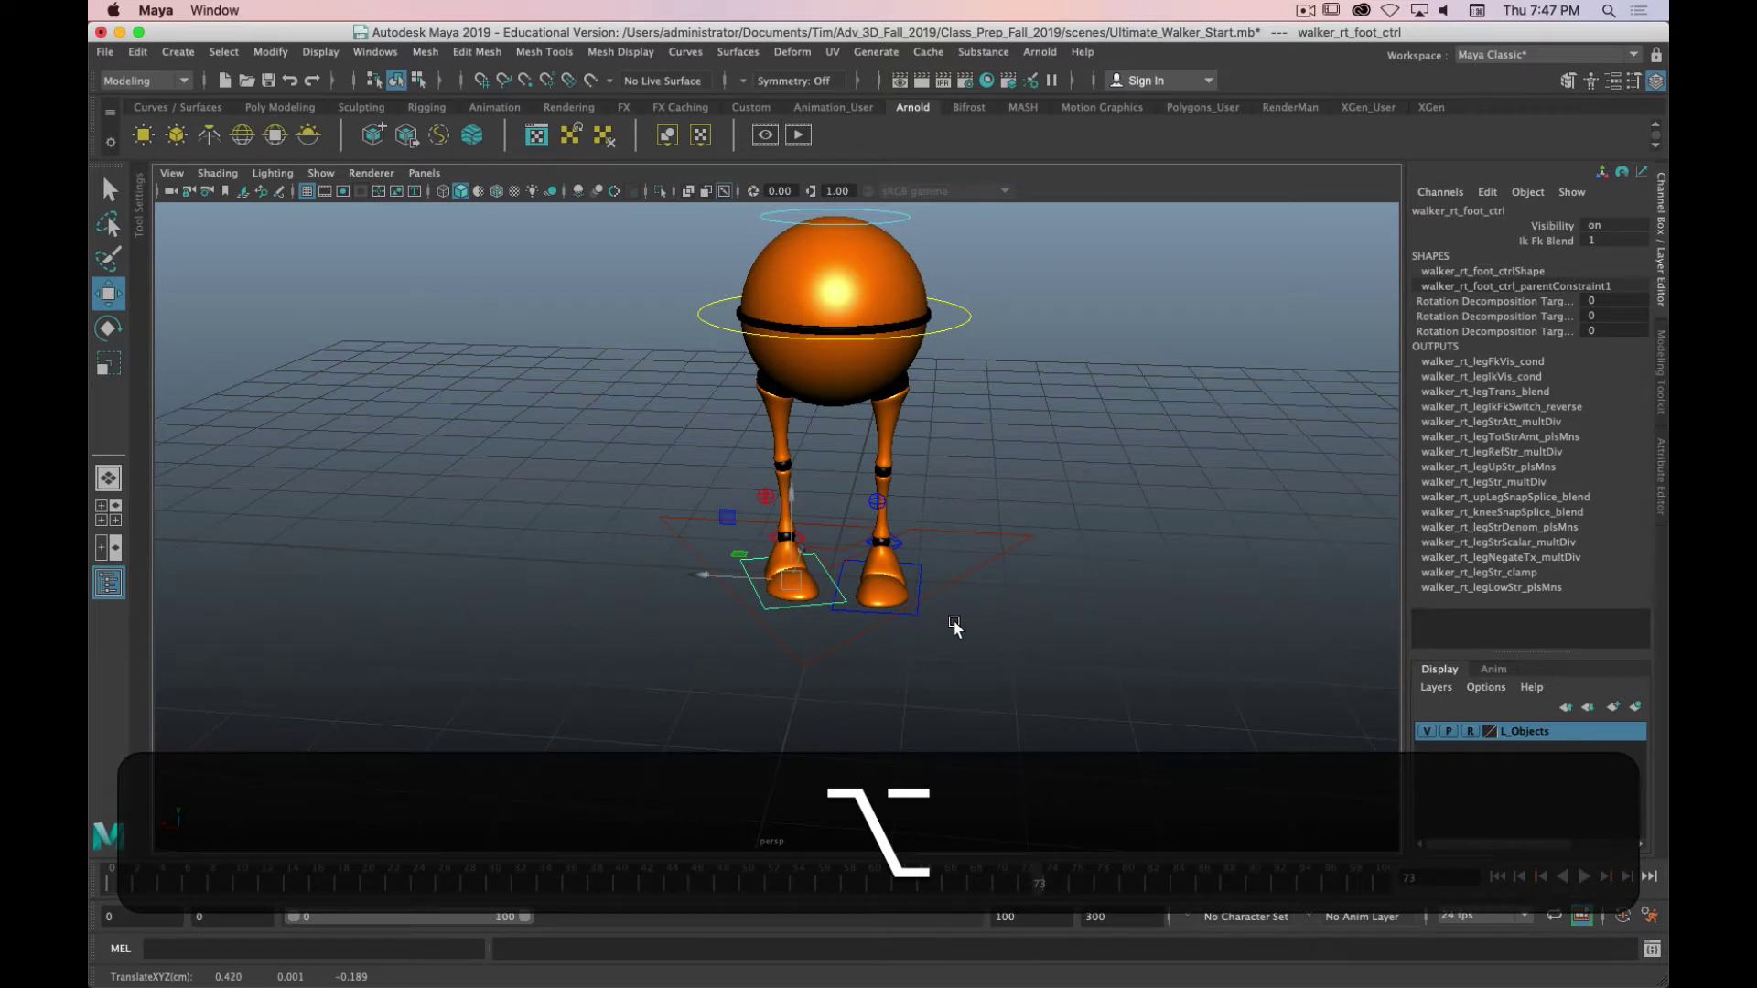
key("z")
key("z")
key("z")
key("z")
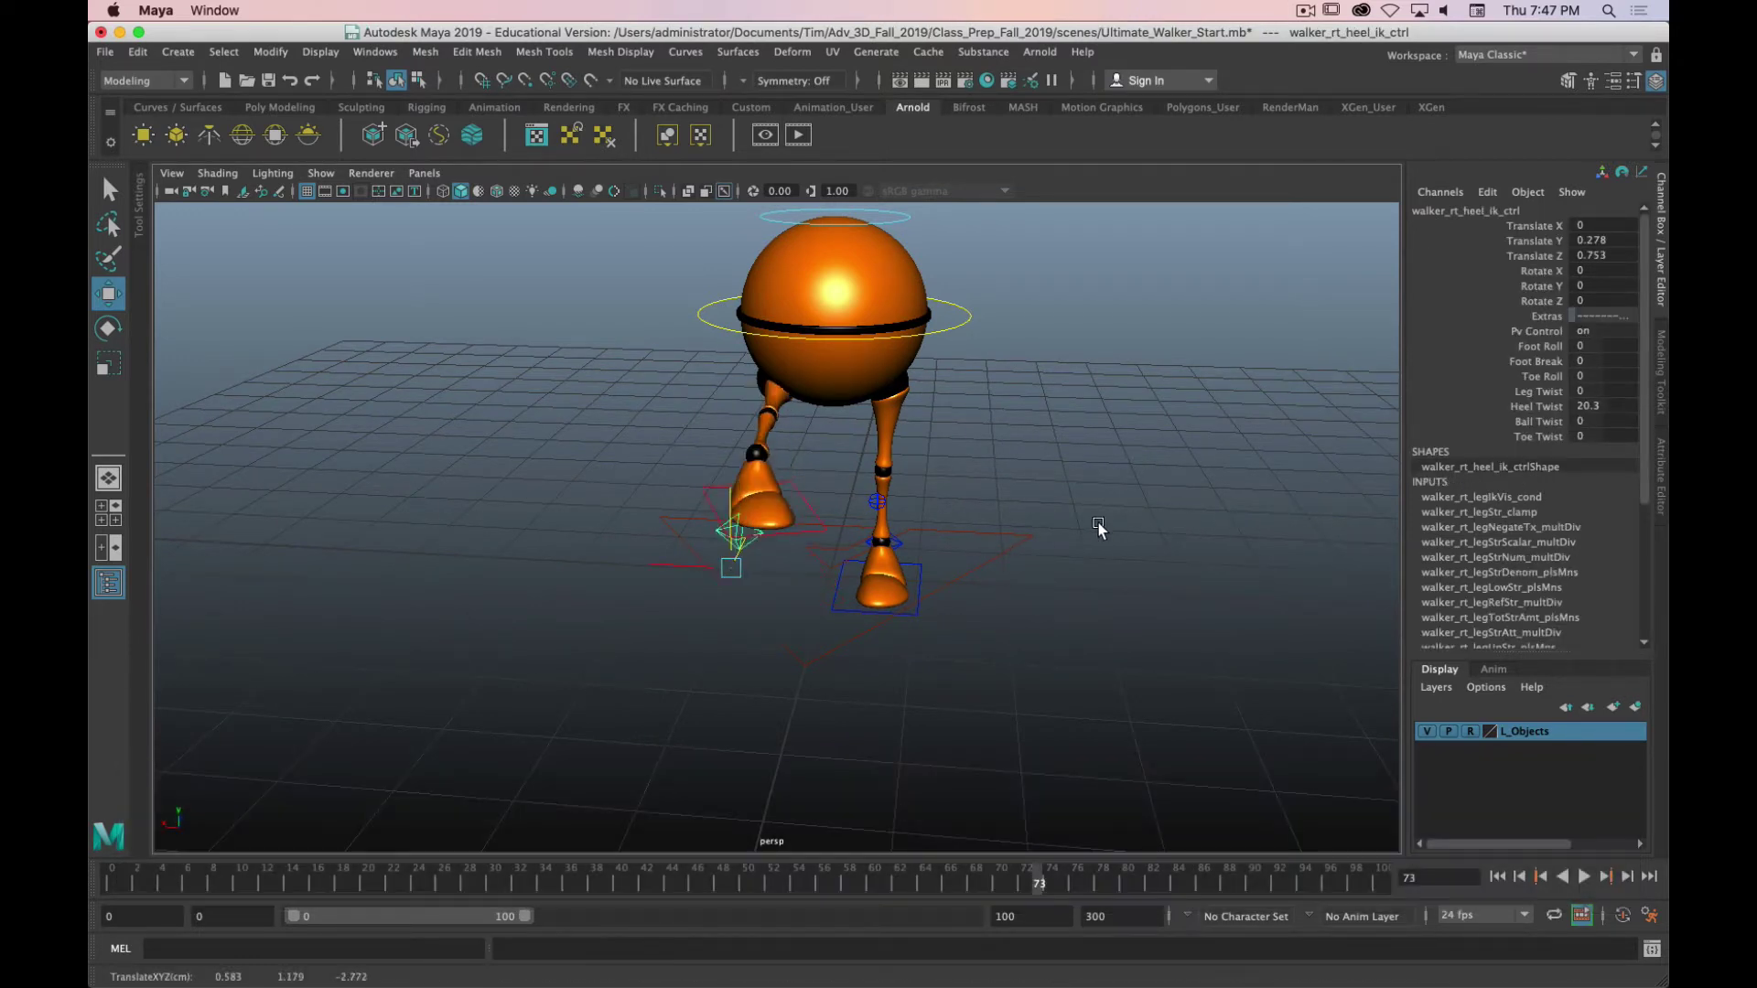
left_click(1537, 406)
middle_click_drag(1113, 414, 1102, 522)
key("z")
key("z")
left_click(1537, 421)
key("z")
left_click(1542, 437)
key("z")
left_click_drag(1104, 502, 826, 529, "alt")
left_click(826, 528)
key("w")
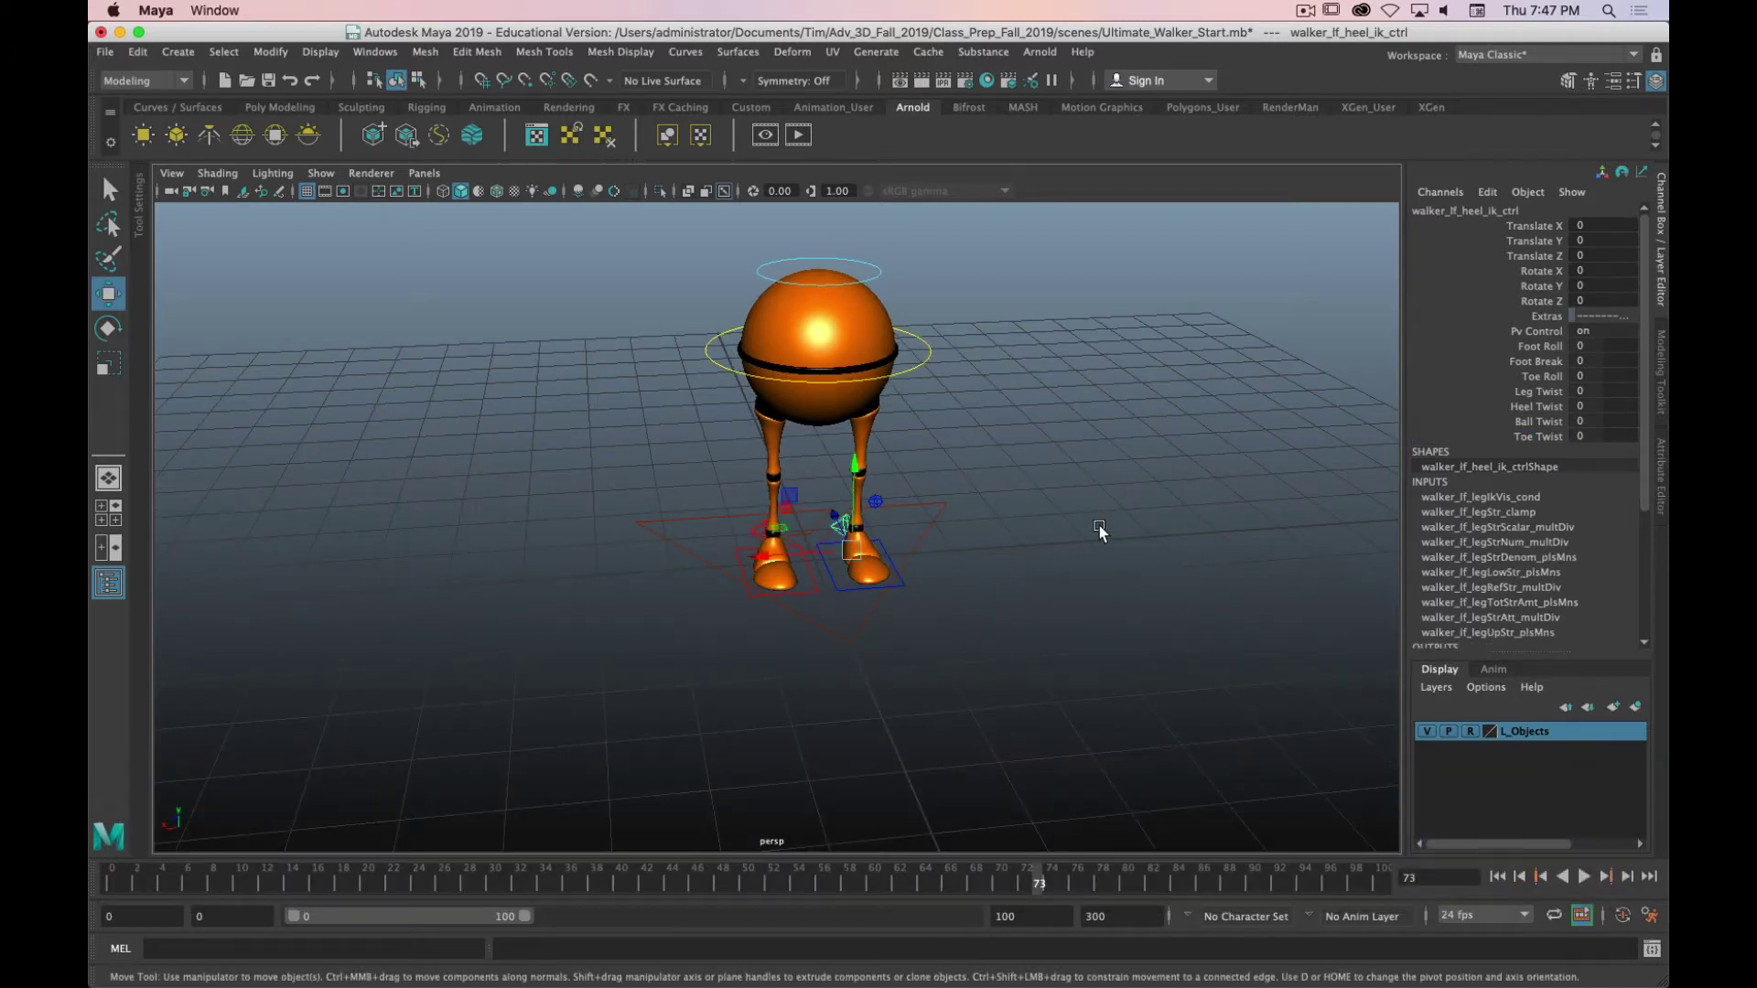
left_click_drag(1098, 525, 1151, 469, "alt")
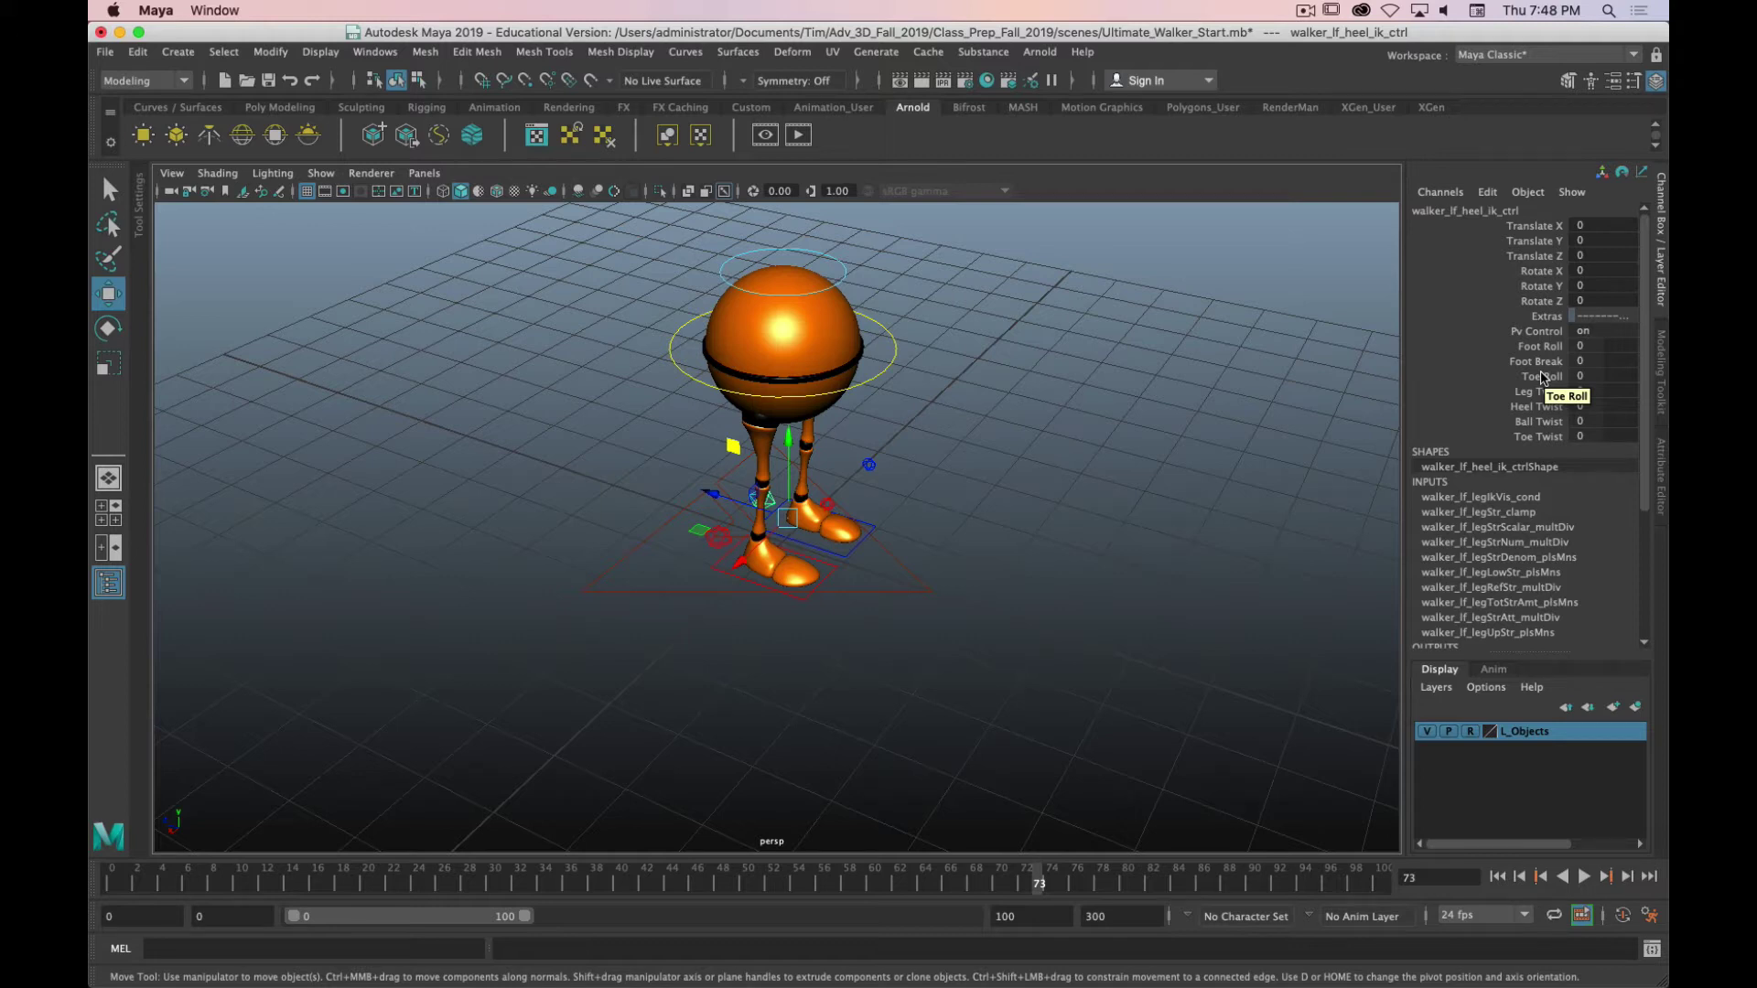
key("alt")
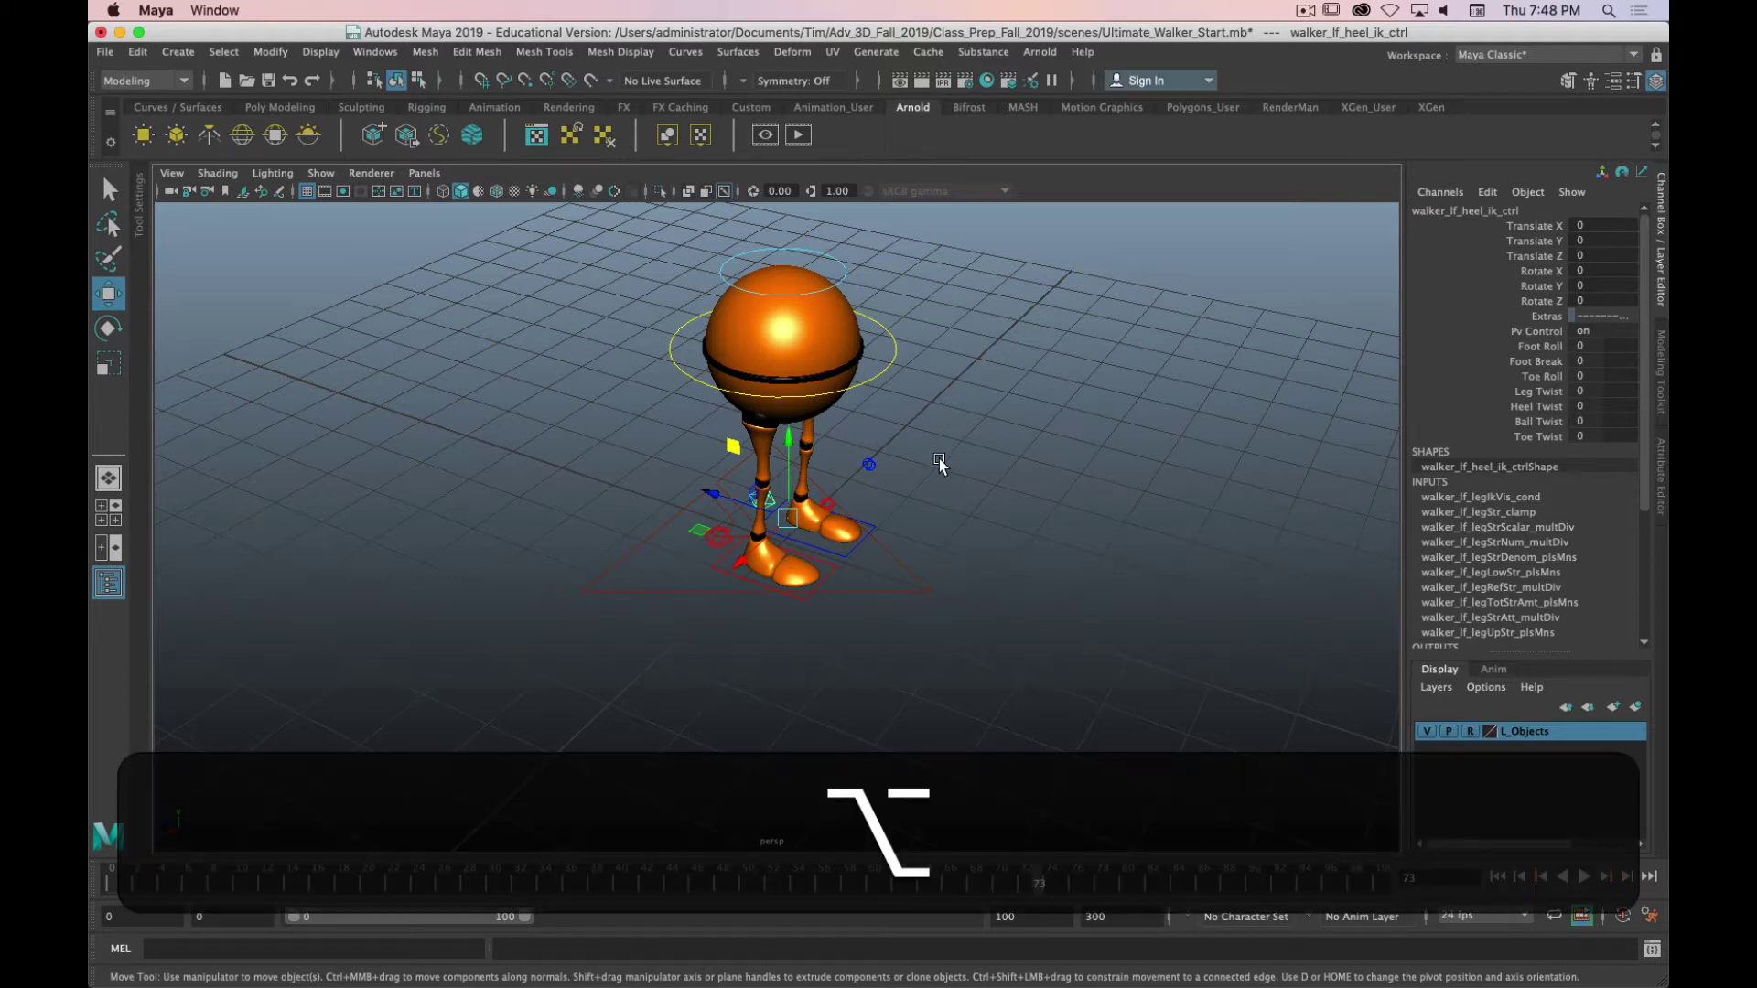
left_click_drag(938, 458, 957, 439, "alt")
Select the right knee target control using plain selection mode.
left_click(865, 469)
key("shift")
key("shift+q")
left_click_drag(979, 542, 881, 508, "alt")
left_click(821, 486)
left_click(833, 486)
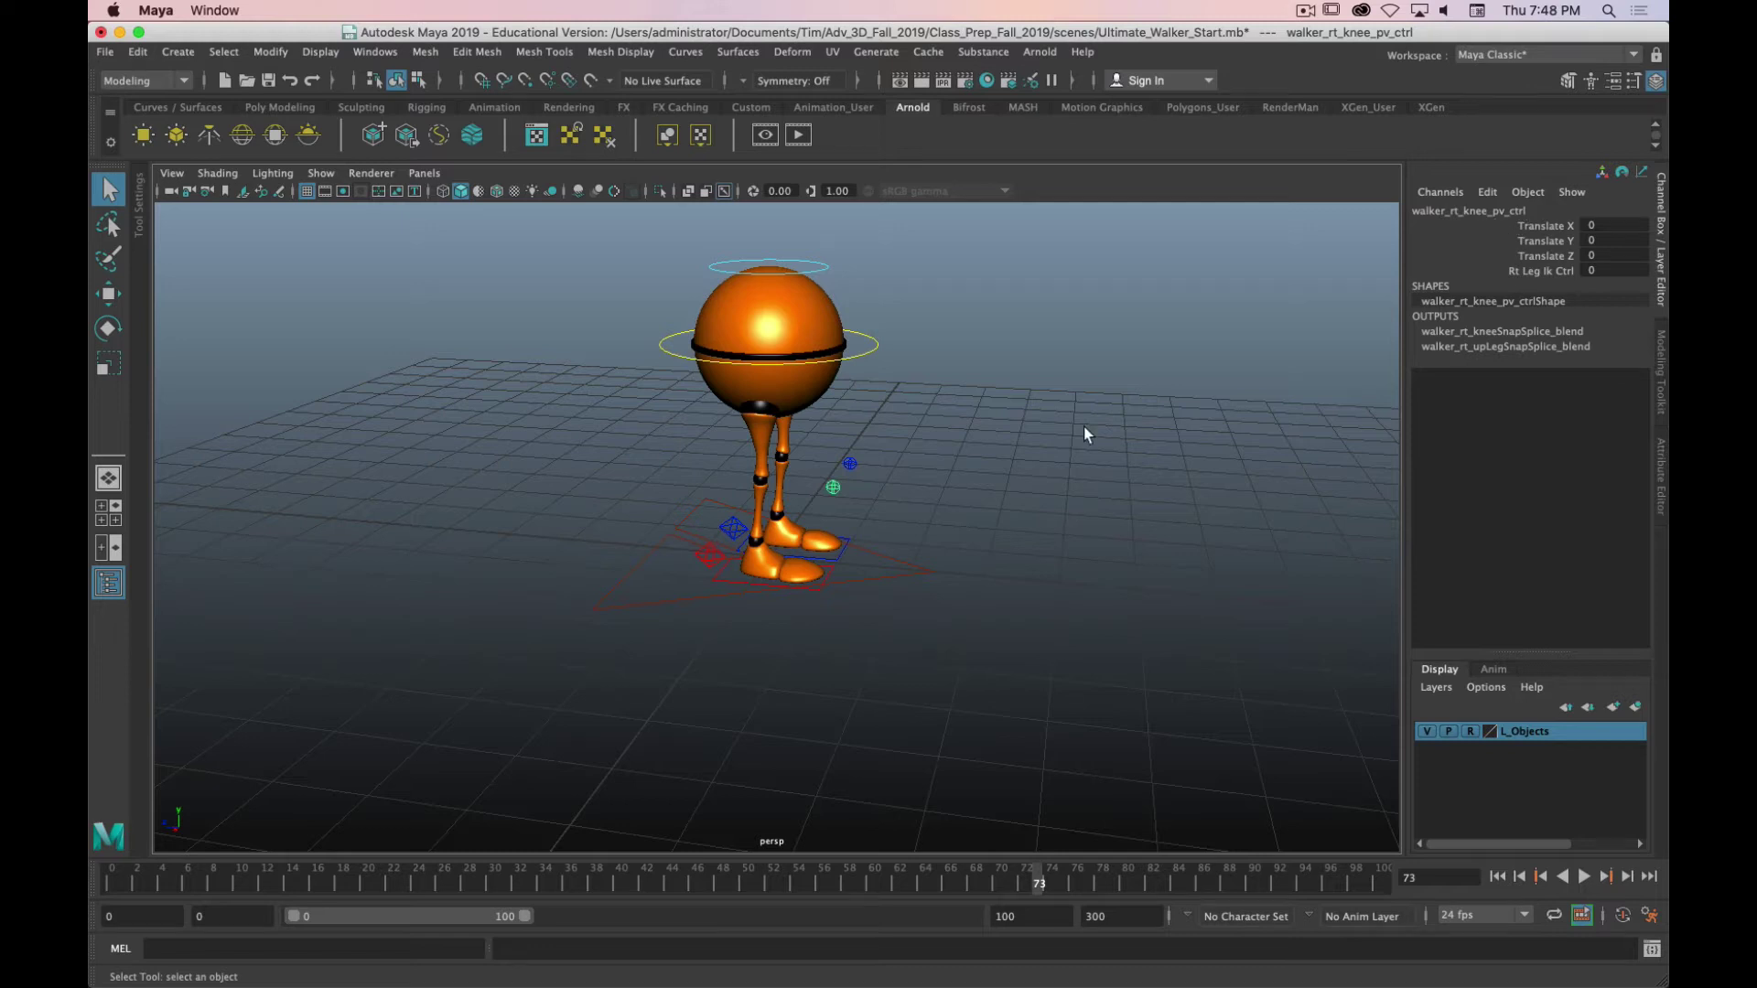
scroll(765, 516, "up", 5)
key("alt")
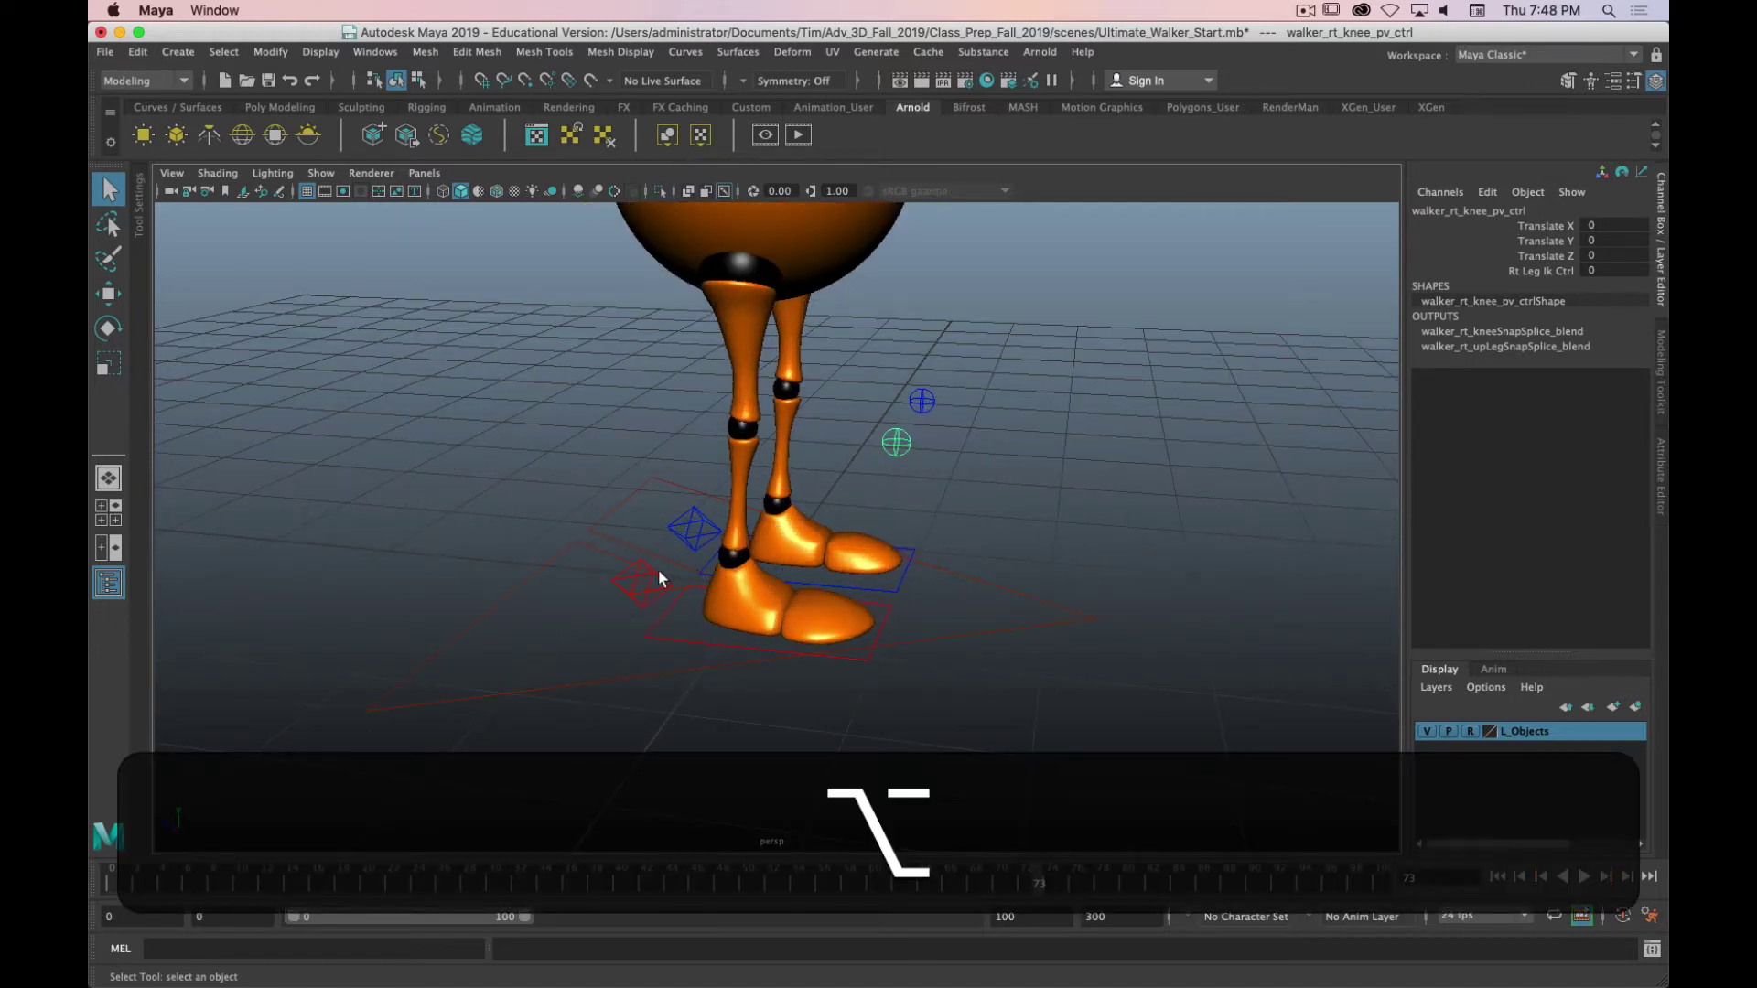
Raise walker_rt_heel_ik_ctrl so the right leg bends at the knee.
left_click(657, 577)
left_click_drag(925, 561, 1031, 518, "alt")
key("w")
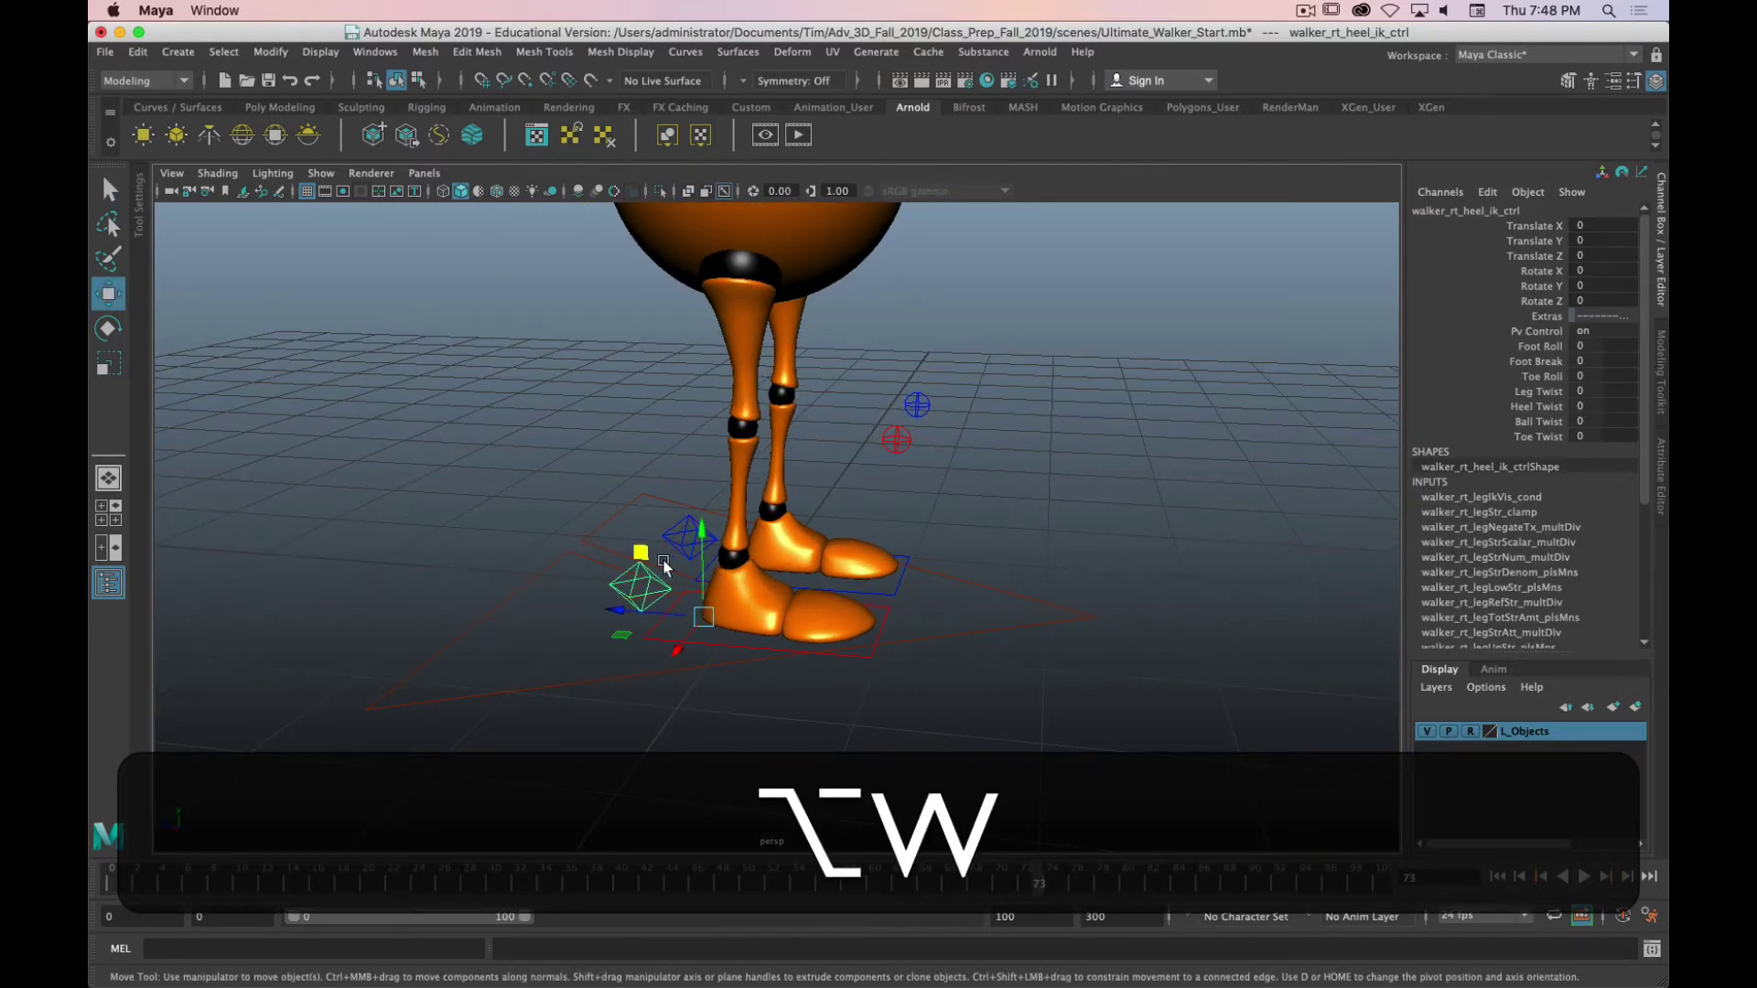
left_click_drag(657, 565, 688, 460)
Test the knee direction by sweeping the right knee target, undoing each move.
left_click_drag(889, 643, 882, 451, "alt")
left_click(893, 432)
left_click_drag(1055, 494, 947, 503, "alt")
mouse_move(822, 491)
left_mouse_down()
mouse_move(723, 523)
mouse_move(871, 465)
mouse_move(712, 518)
mouse_move(846, 499)
mouse_move(864, 492)
mouse_move(622, 508)
mouse_move(820, 503)
left_mouse_up()
key("z")
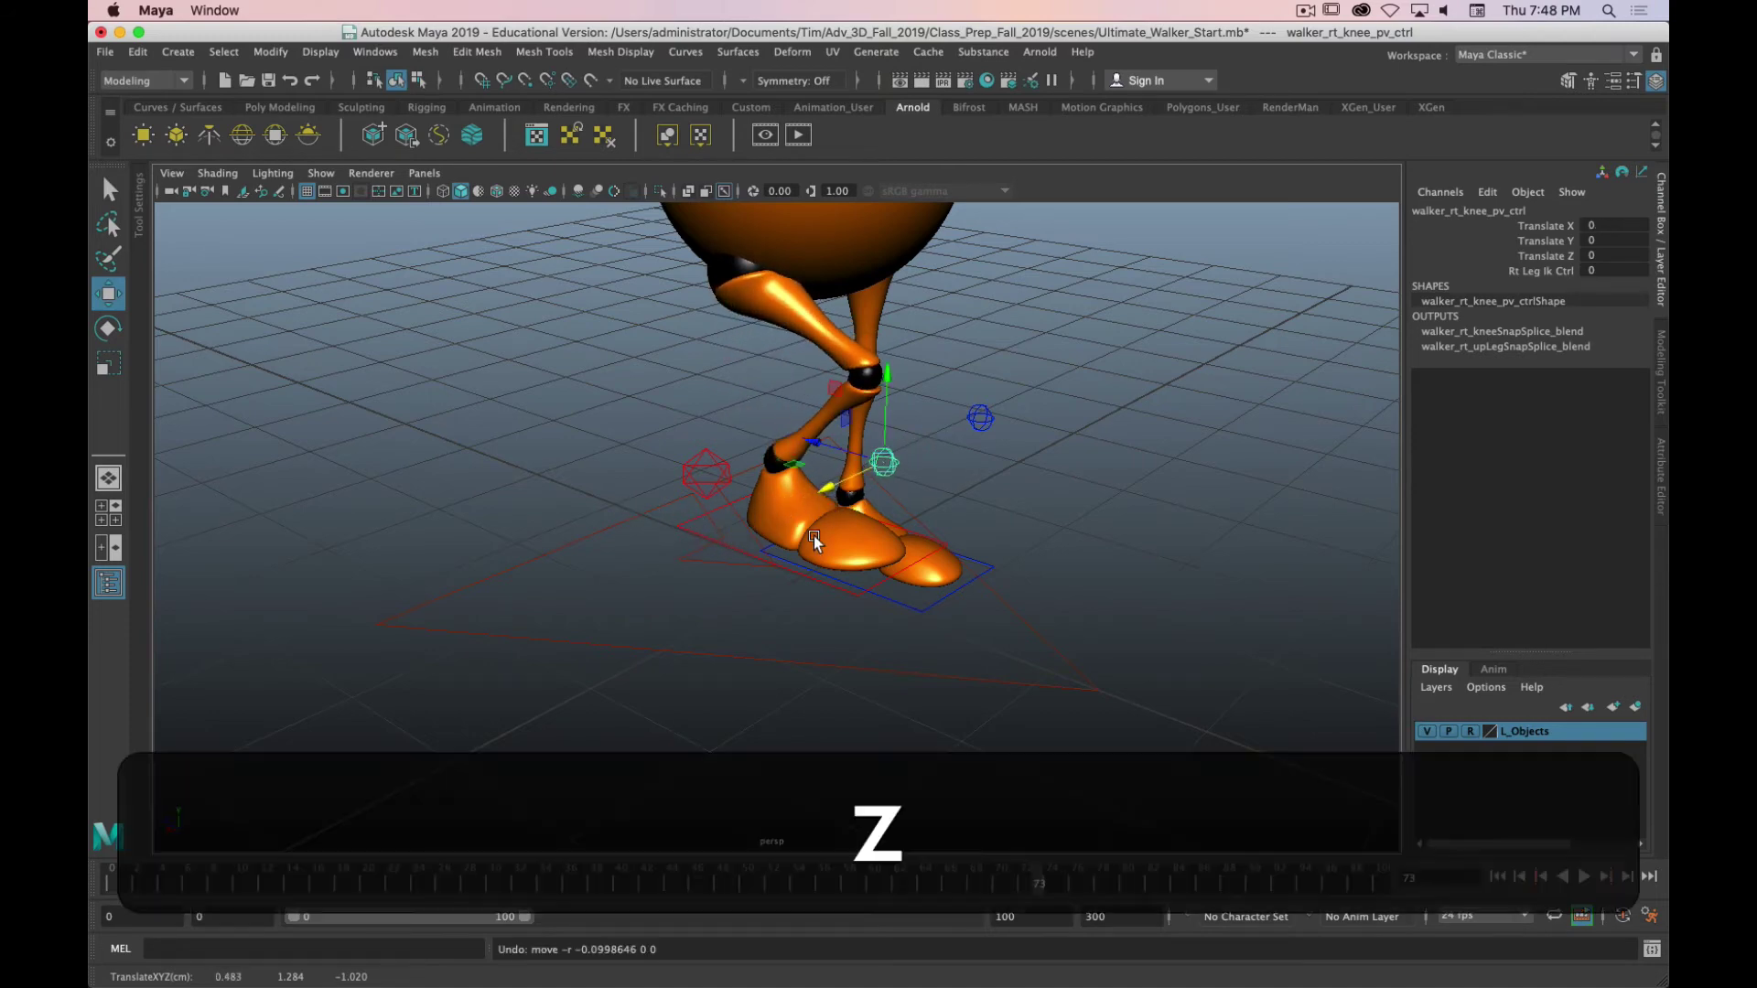
left_click_drag(796, 561, 631, 460, "alt")
left_click_drag(640, 458, 1083, 549, "alt")
left_click_drag(655, 467, 783, 471)
mouse_move(910, 465)
left_mouse_down()
mouse_move(949, 467)
mouse_move(628, 468)
mouse_move(877, 465)
left_mouse_up()
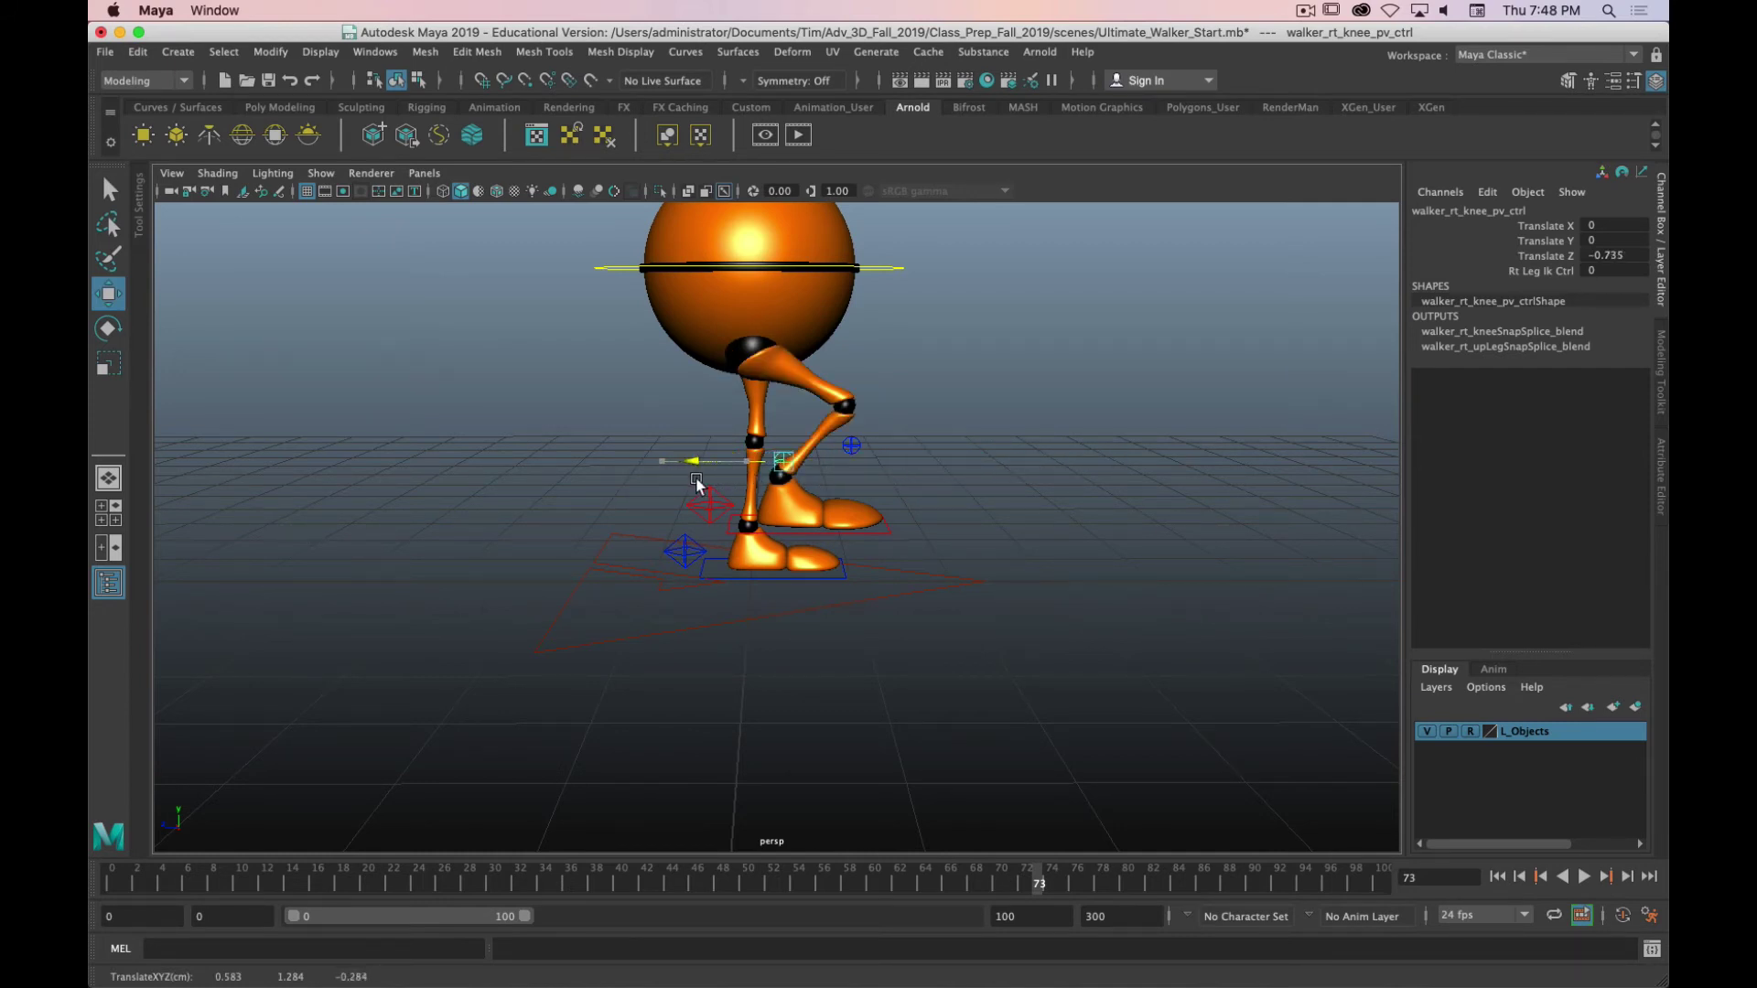
key("z")
key("z")
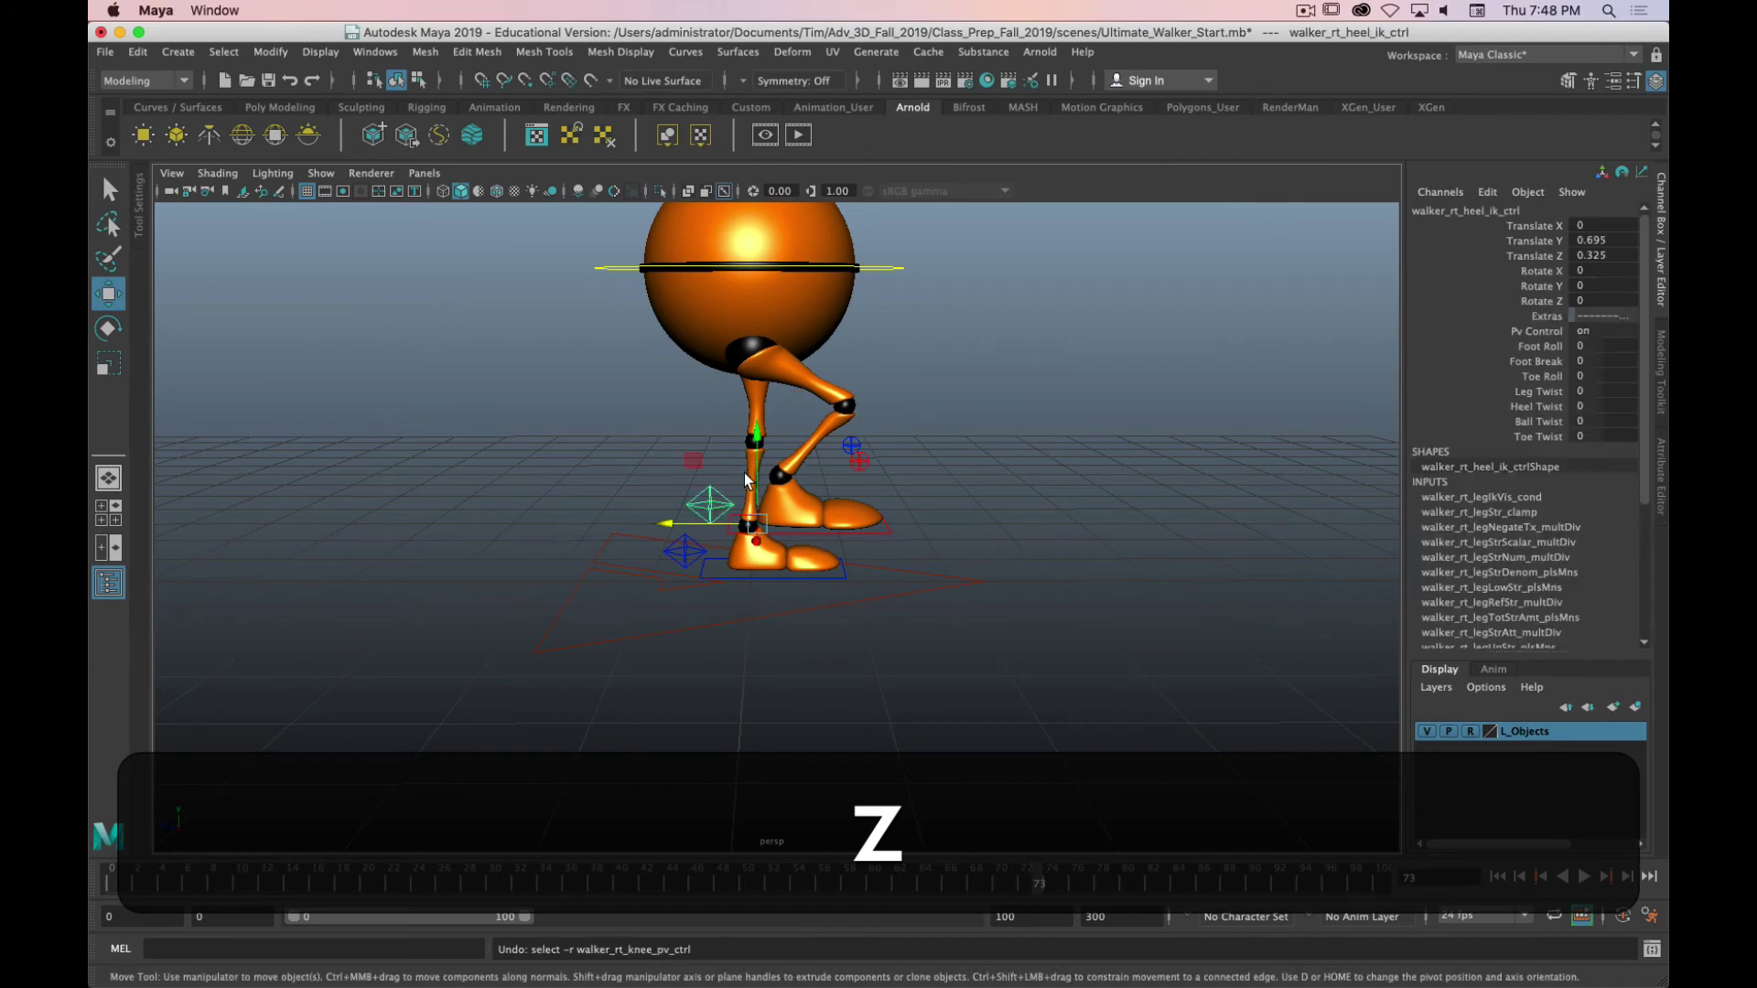
Back in Maya, undo the right heel IK control's lift.
left_click_drag(919, 468, 740, 497, "alt")
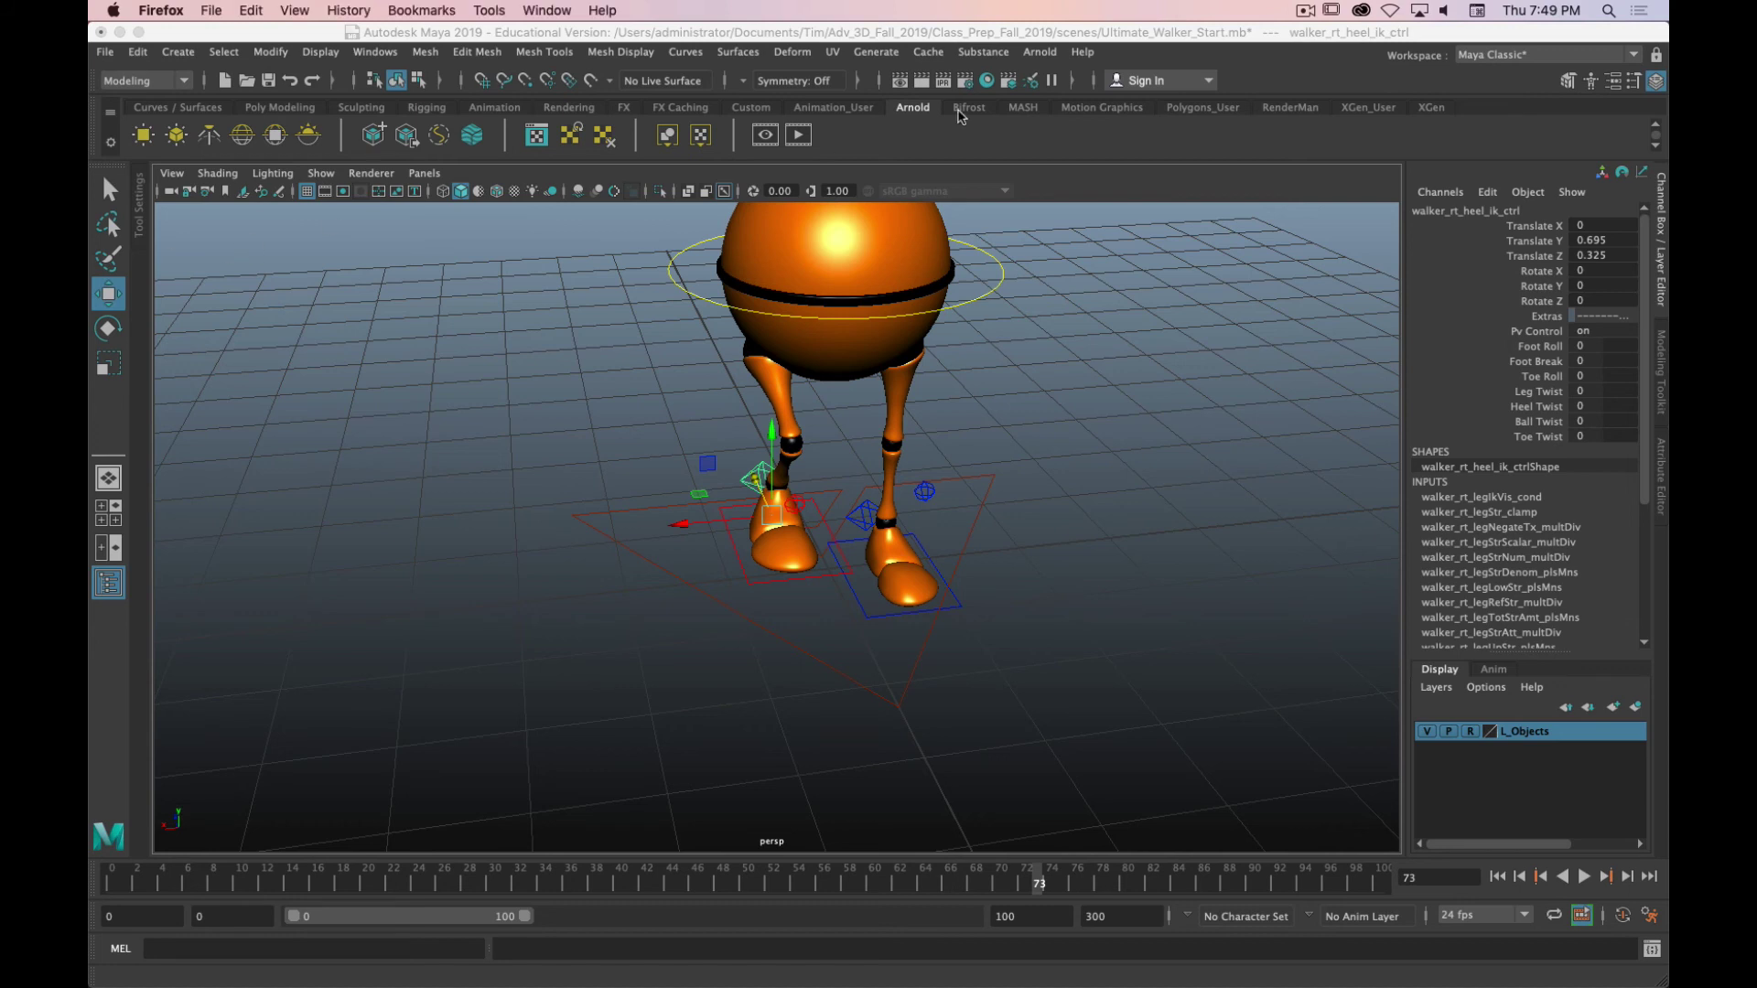
left_click(979, 35)
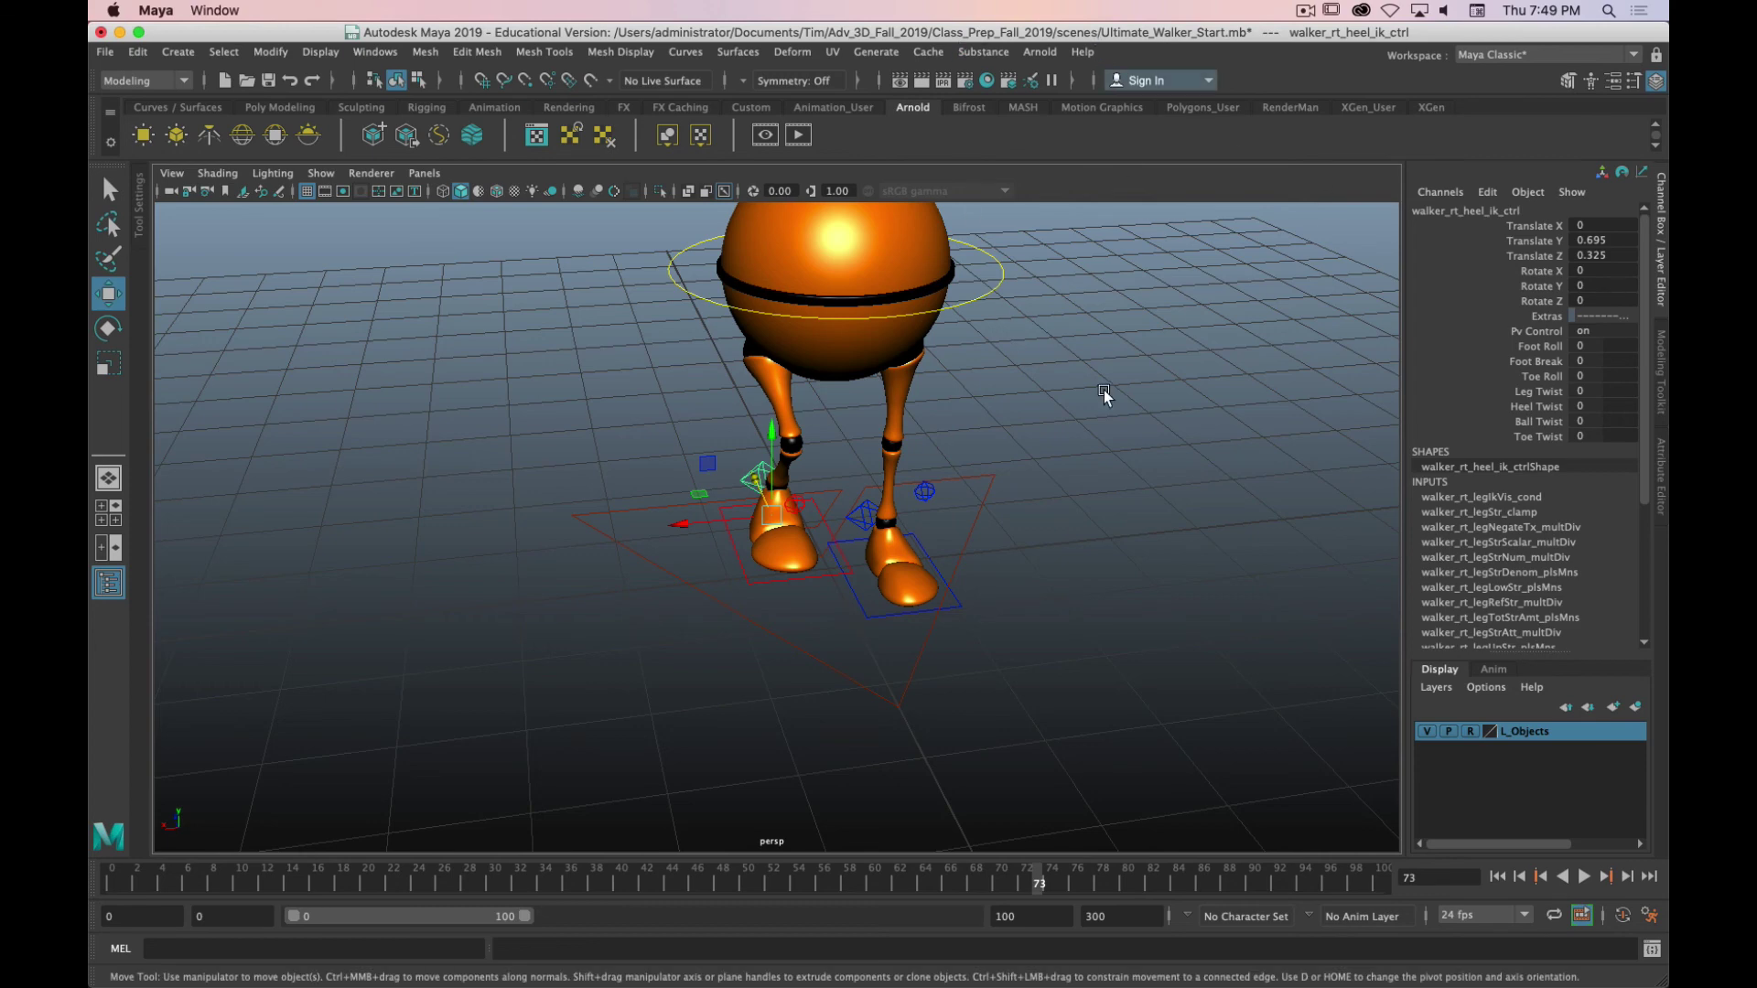
key("z")
key("z")
left_click_drag(1013, 482, 988, 568, "alt")
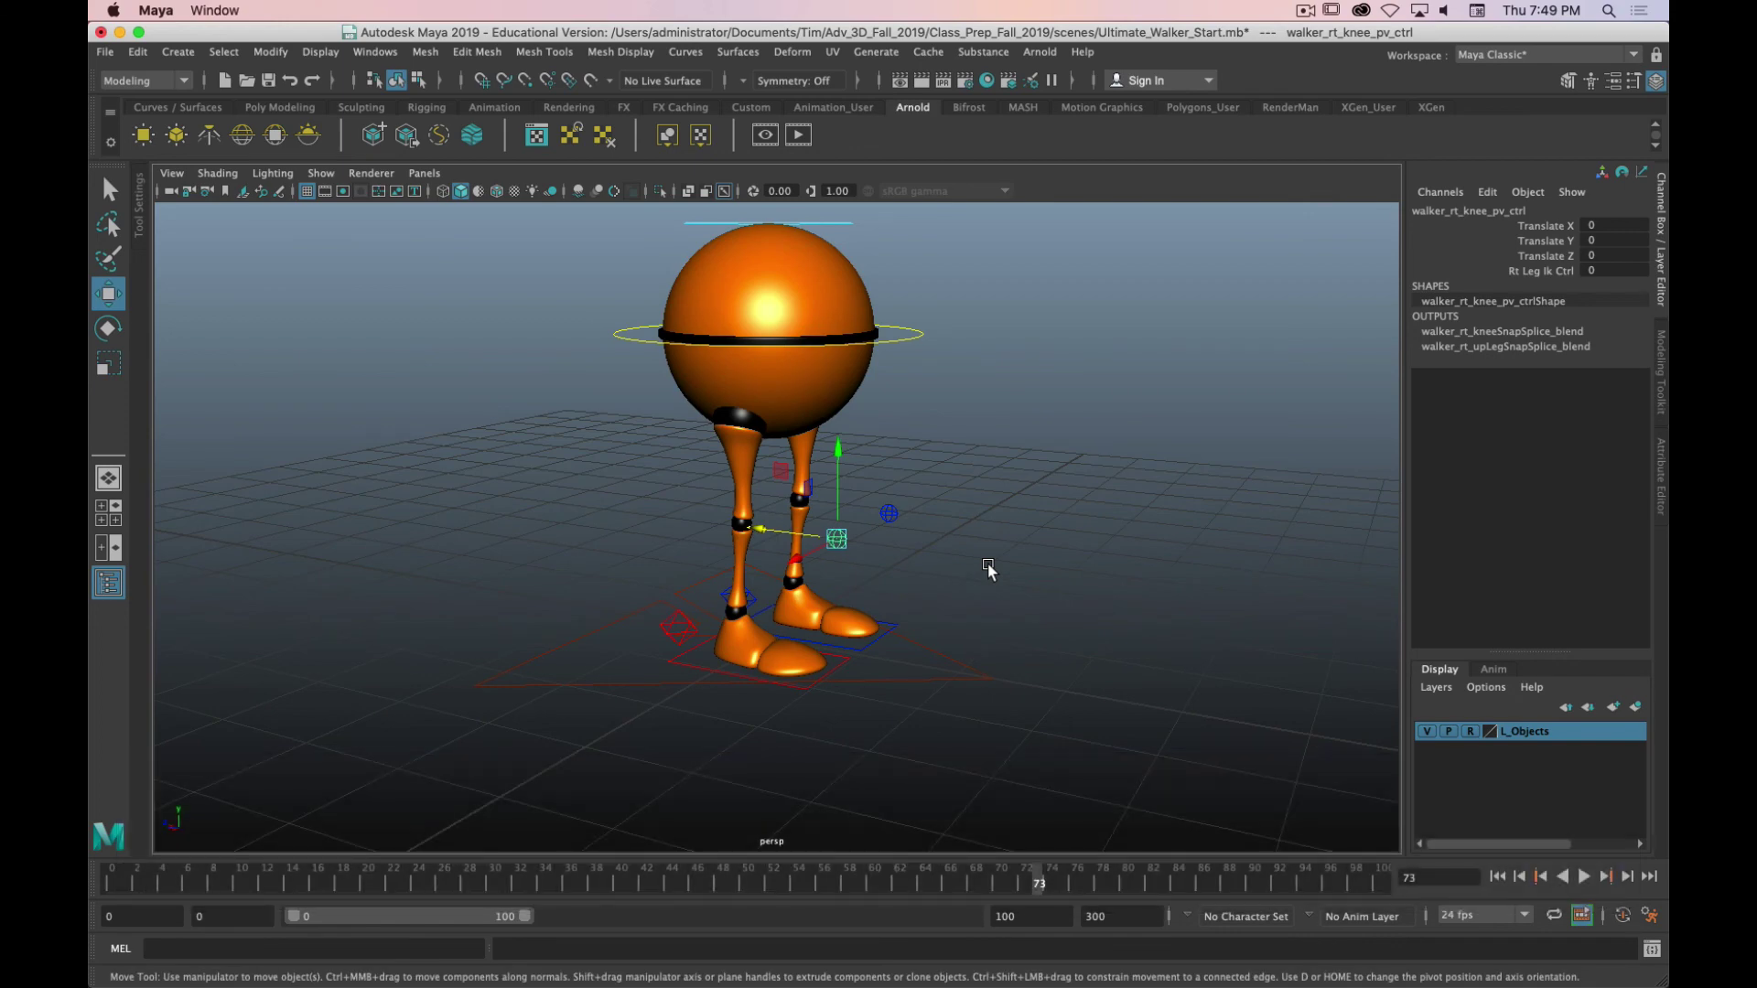